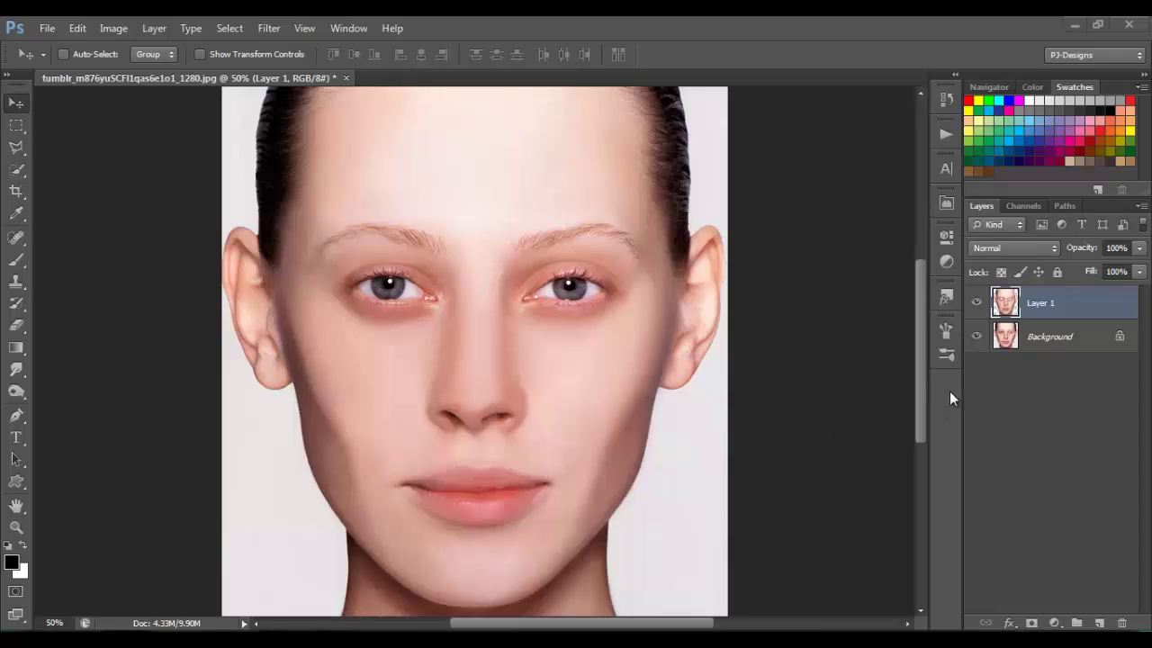
# Hide Layer 1 and add an empty layer directly above the Background
pyautogui.click(976, 303)
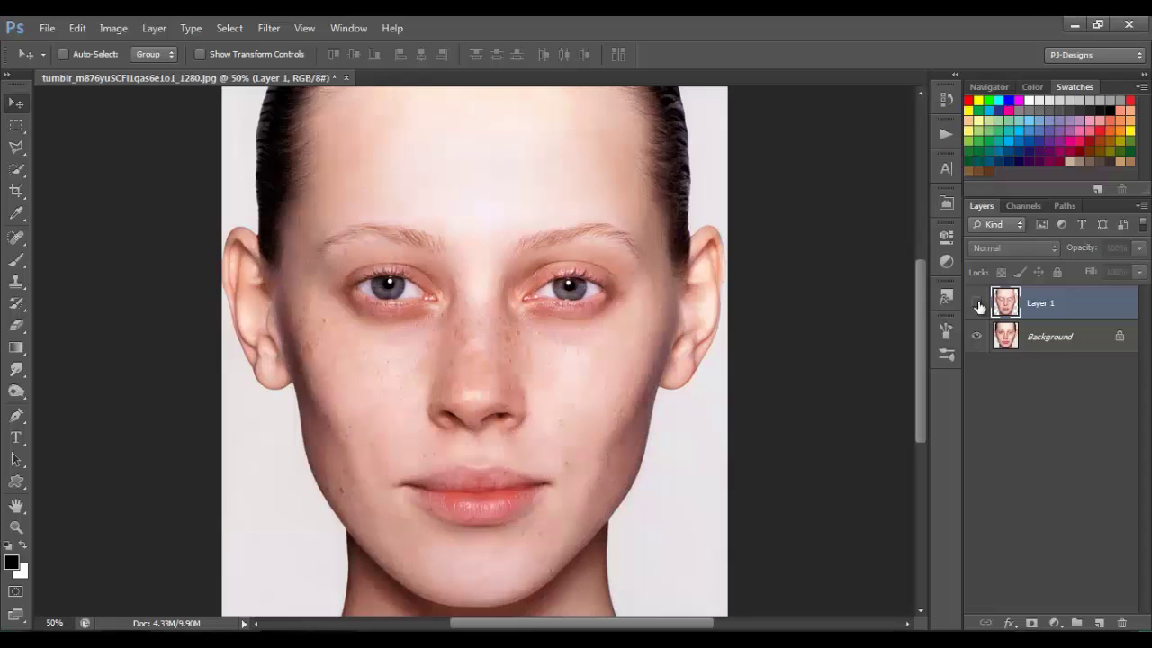
pyautogui.click(1048, 337)
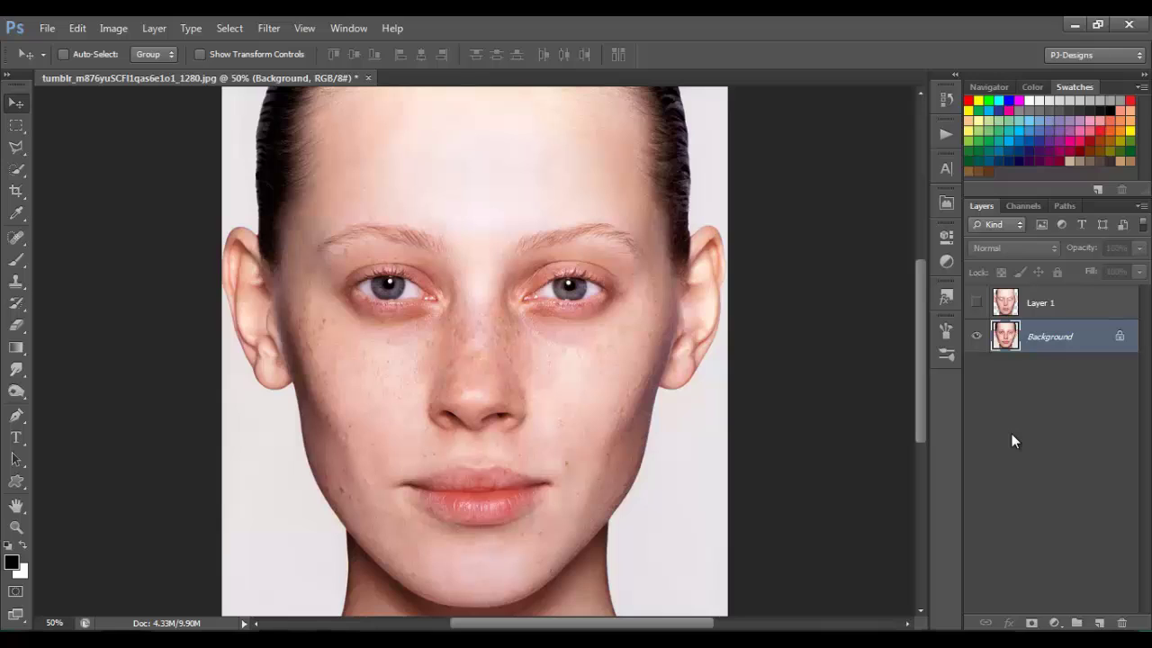
pyautogui.click(1099, 623)
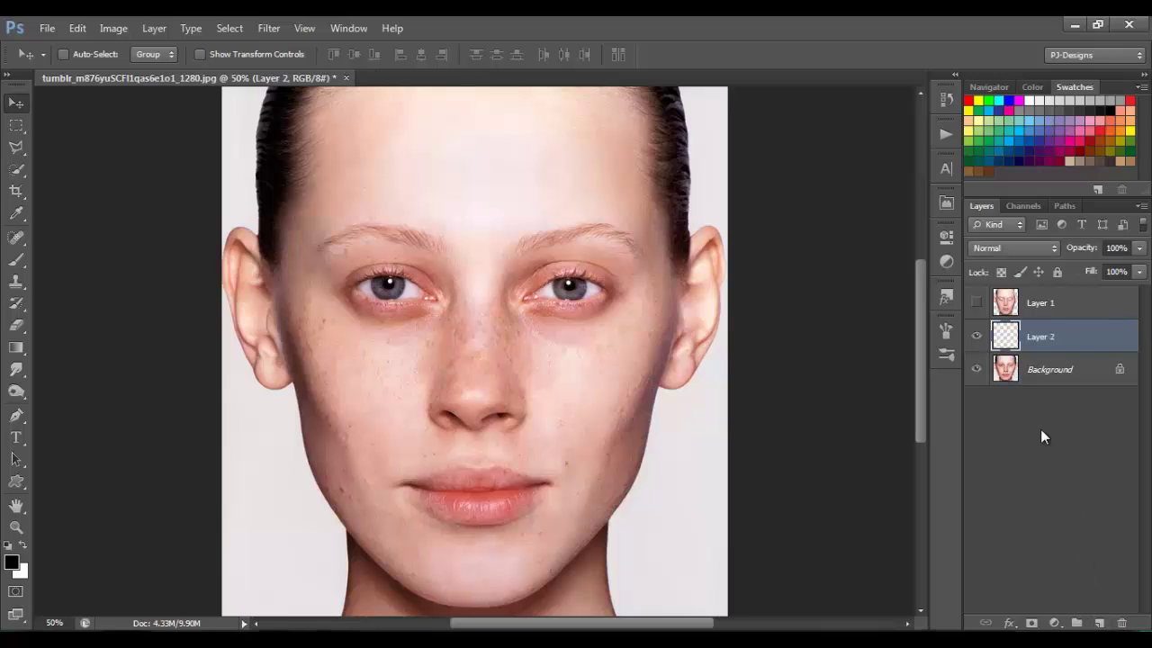
# Blend away the freckles on the cheek at the image's right with the Mixer Brush at size 45, sampling all layers
pyautogui.click(17, 260)
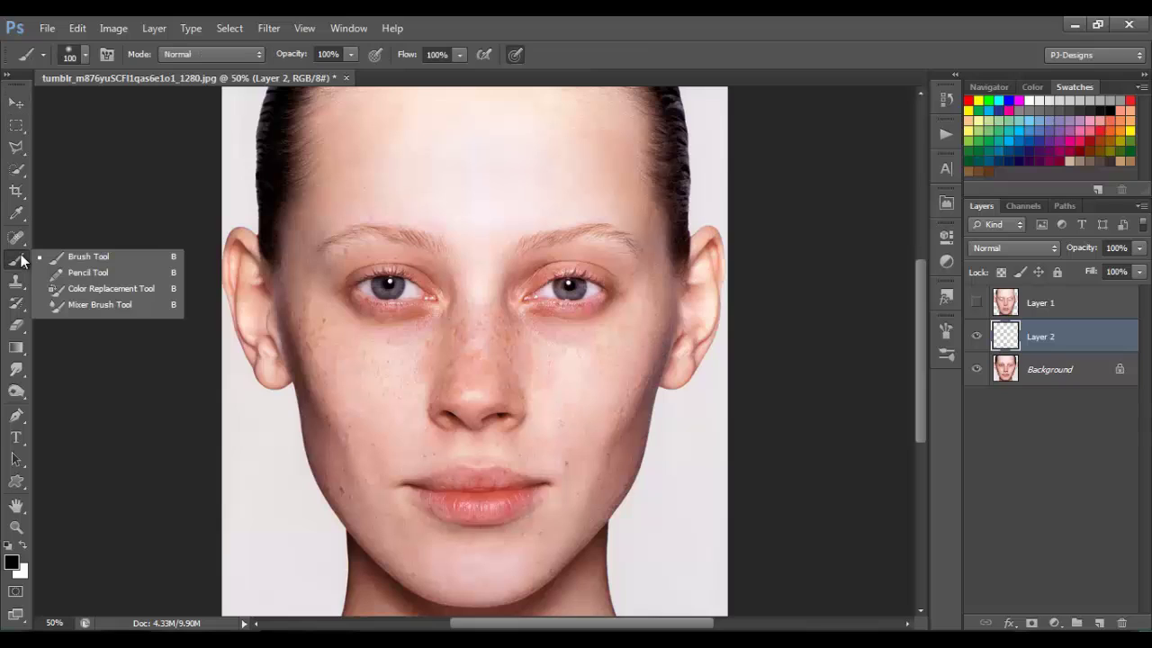
pyautogui.click(71, 304)
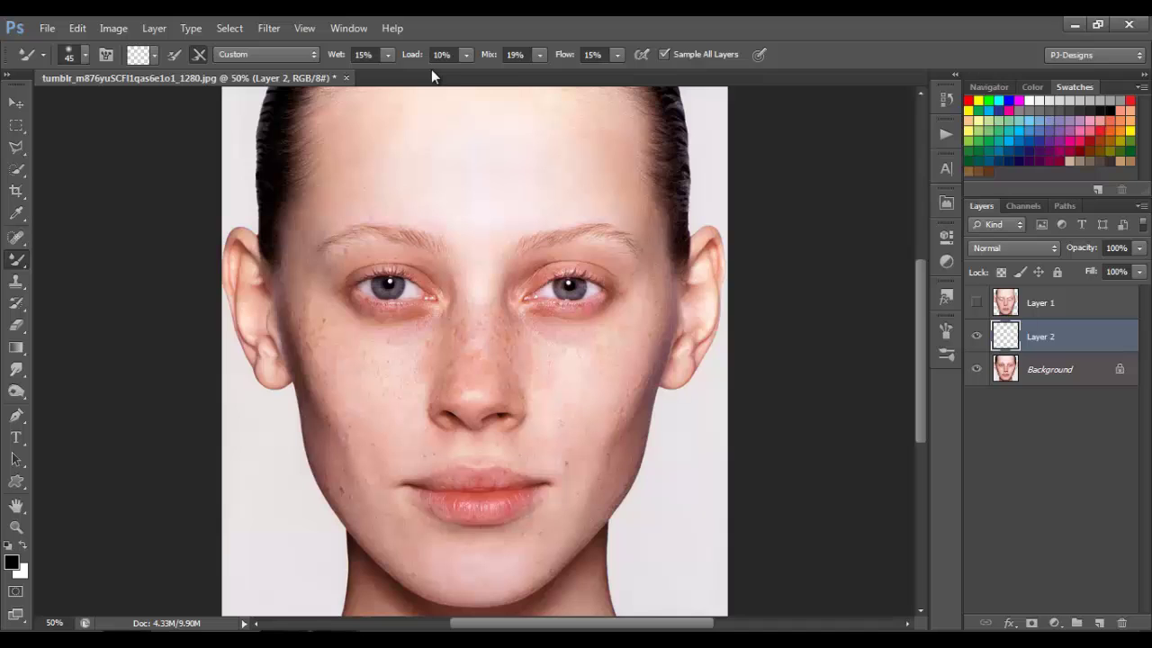
pyautogui.hotkey('ctrl', '+')
pyautogui.hotkey('ctrl', '+')
pyautogui.moveTo(917, 322); pyautogui.dragTo(907, 394)
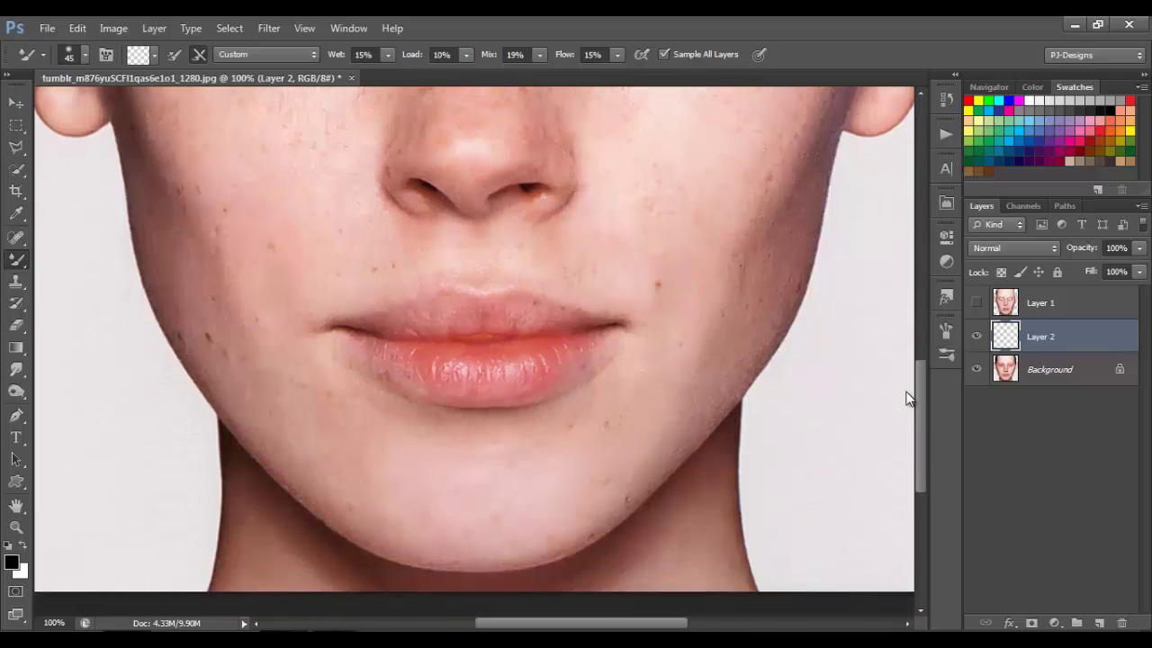
pyautogui.moveTo(608, 629); pyautogui.dragTo(638, 627)
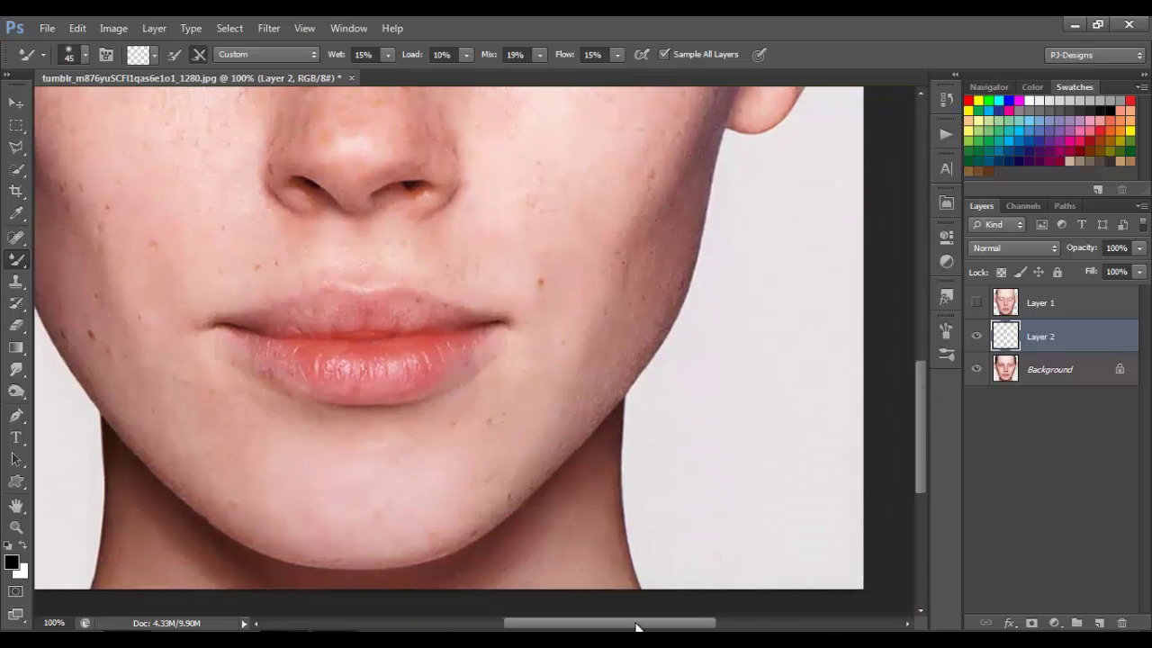
pyautogui.moveTo(925, 413); pyautogui.dragTo(920, 364)
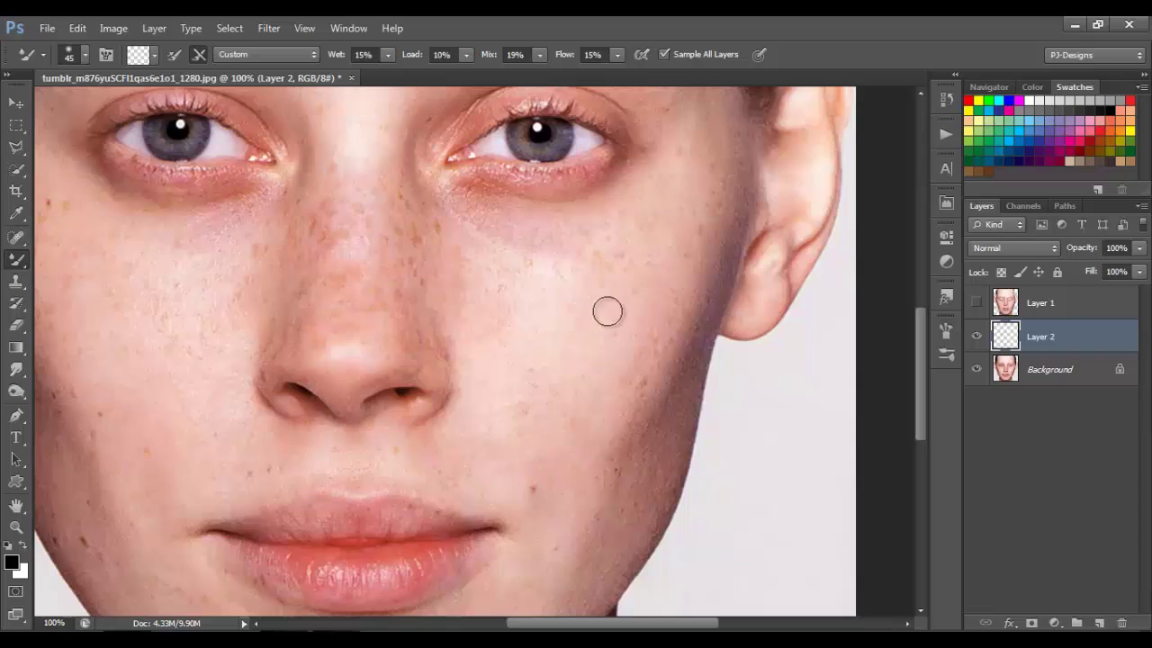
pyautogui.moveTo(617, 306)
pyautogui.mouseDown()
pyautogui.moveTo(582, 404)
pyautogui.moveTo(550, 402)
pyautogui.moveTo(545, 422)
pyautogui.mouseUp()
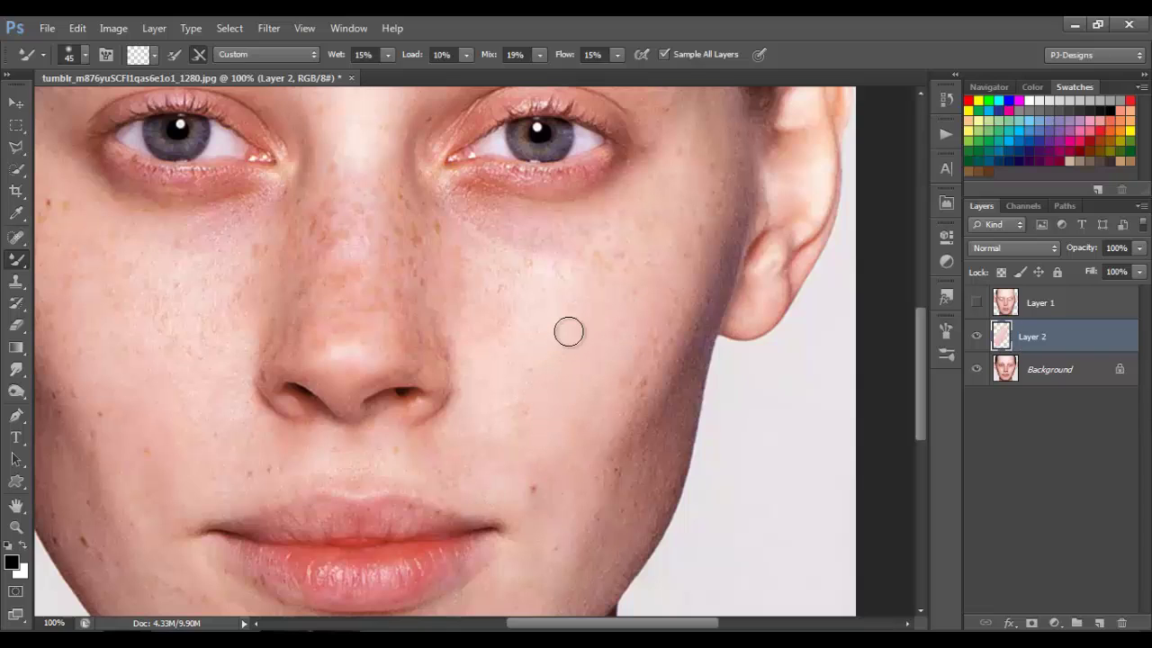
pyautogui.moveTo(637, 281)
pyautogui.mouseDown()
pyautogui.moveTo(590, 412)
pyautogui.moveTo(609, 375)
pyautogui.mouseUp()
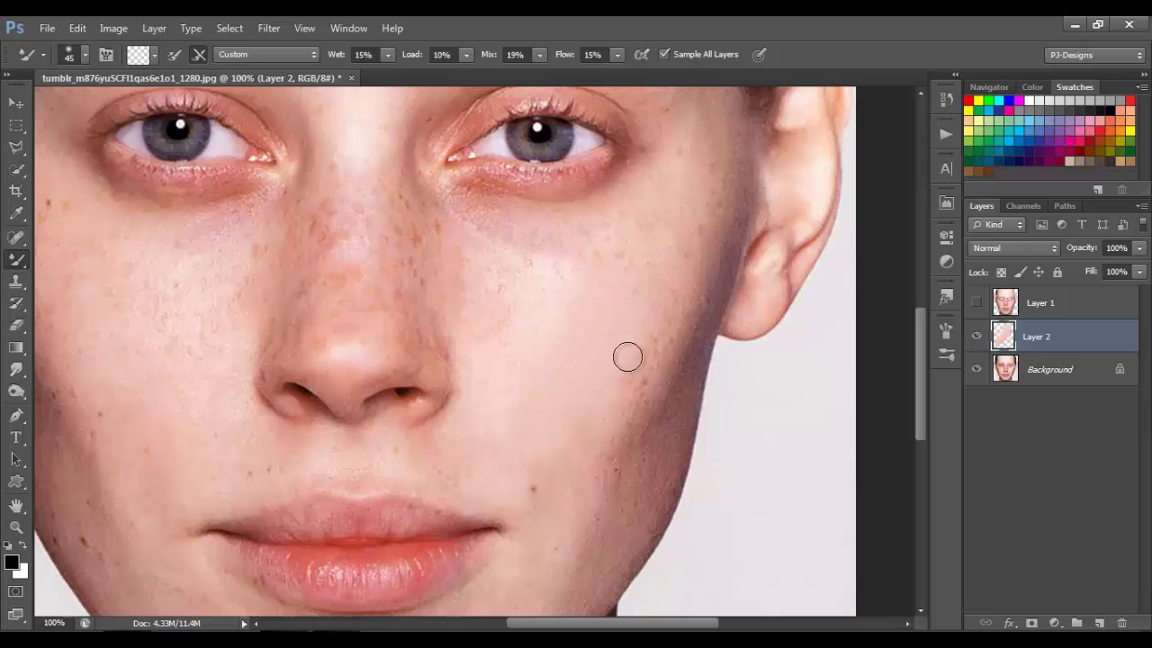
pyautogui.moveTo(580, 326)
pyautogui.mouseDown()
pyautogui.moveTo(547, 311)
pyautogui.moveTo(525, 333)
pyautogui.moveTo(510, 397)
pyautogui.moveTo(516, 295)
pyautogui.moveTo(484, 343)
pyautogui.moveTo(475, 264)
pyautogui.moveTo(486, 283)
pyautogui.moveTo(544, 273)
pyautogui.moveTo(504, 306)
pyautogui.moveTo(565, 276)
pyautogui.moveTo(556, 295)
pyautogui.moveTo(523, 284)
pyautogui.moveTo(600, 260)
pyautogui.moveTo(529, 281)
pyautogui.moveTo(560, 287)
pyautogui.moveTo(568, 253)
pyautogui.moveTo(518, 272)
pyautogui.moveTo(617, 268)
pyautogui.moveTo(597, 337)
pyautogui.moveTo(609, 259)
pyautogui.moveTo(588, 282)
pyautogui.moveTo(584, 423)
pyautogui.moveTo(543, 434)
pyautogui.moveTo(581, 333)
pyautogui.moveTo(612, 347)
pyautogui.moveTo(506, 519)
pyautogui.moveTo(499, 427)
pyautogui.moveTo(521, 410)
pyautogui.mouseUp()
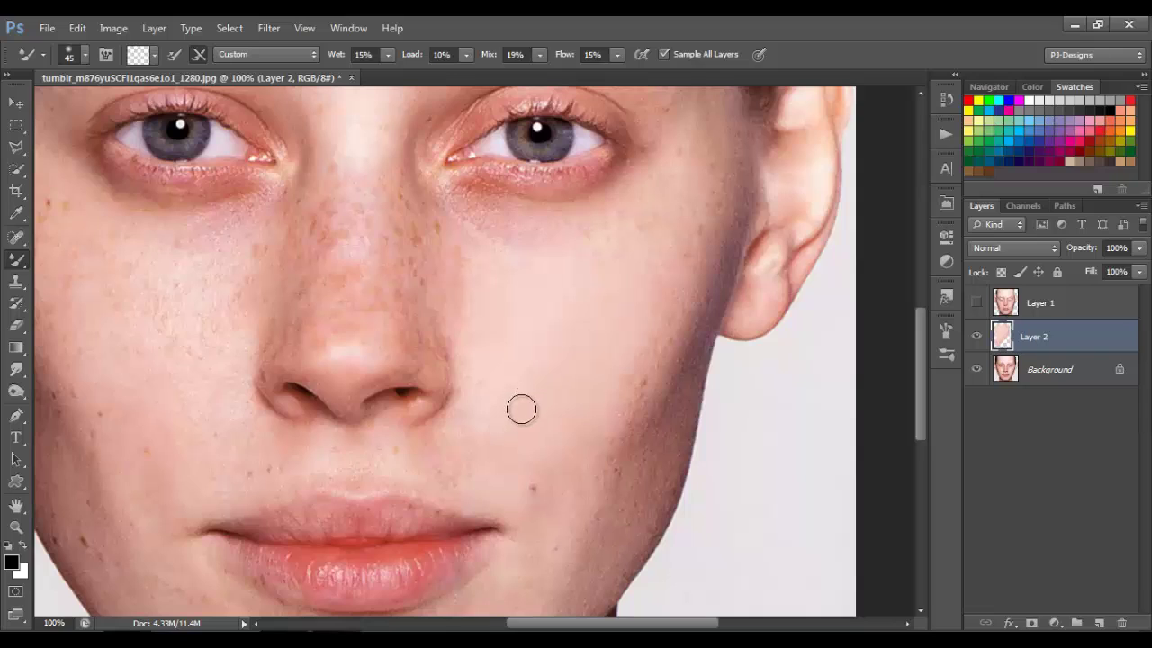
# Enlarge the Mixer Brush to 60 and smooth the same cheek along the nose and down past the mouth corner
pyautogui.press(']')
pyautogui.press(']')
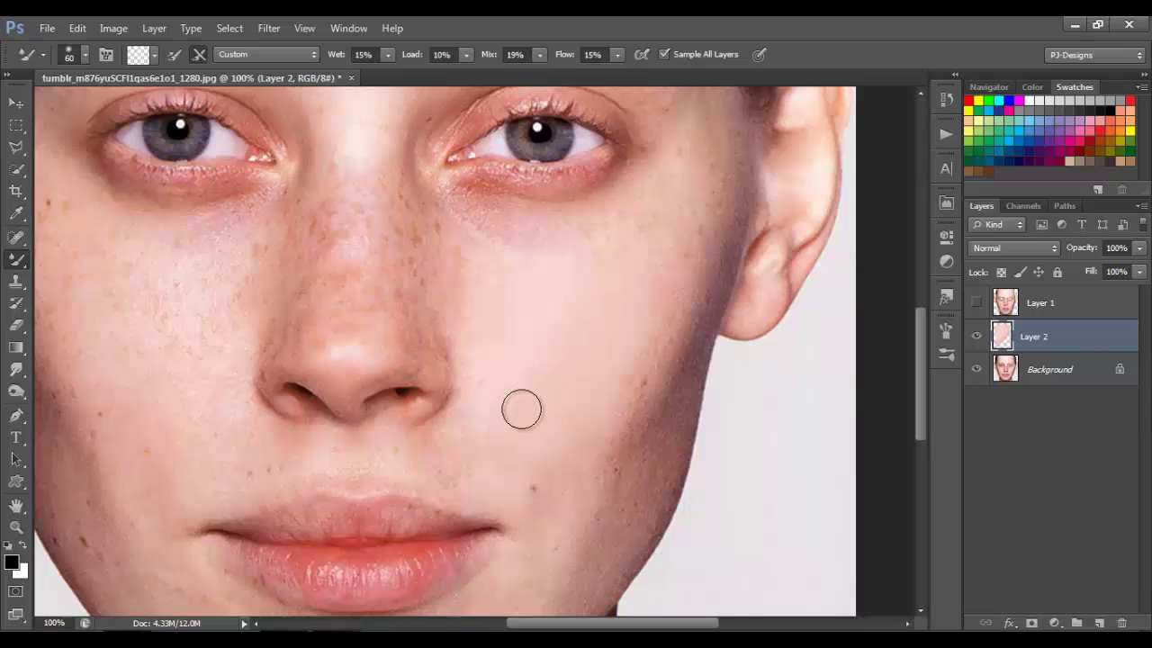
pyautogui.moveTo(522, 409)
pyautogui.mouseDown()
pyautogui.moveTo(556, 443)
pyautogui.moveTo(561, 335)
pyautogui.moveTo(638, 274)
pyautogui.moveTo(643, 249)
pyautogui.moveTo(618, 253)
pyautogui.moveTo(582, 283)
pyautogui.moveTo(627, 262)
pyautogui.moveTo(530, 318)
pyautogui.moveTo(515, 382)
pyautogui.mouseUp()
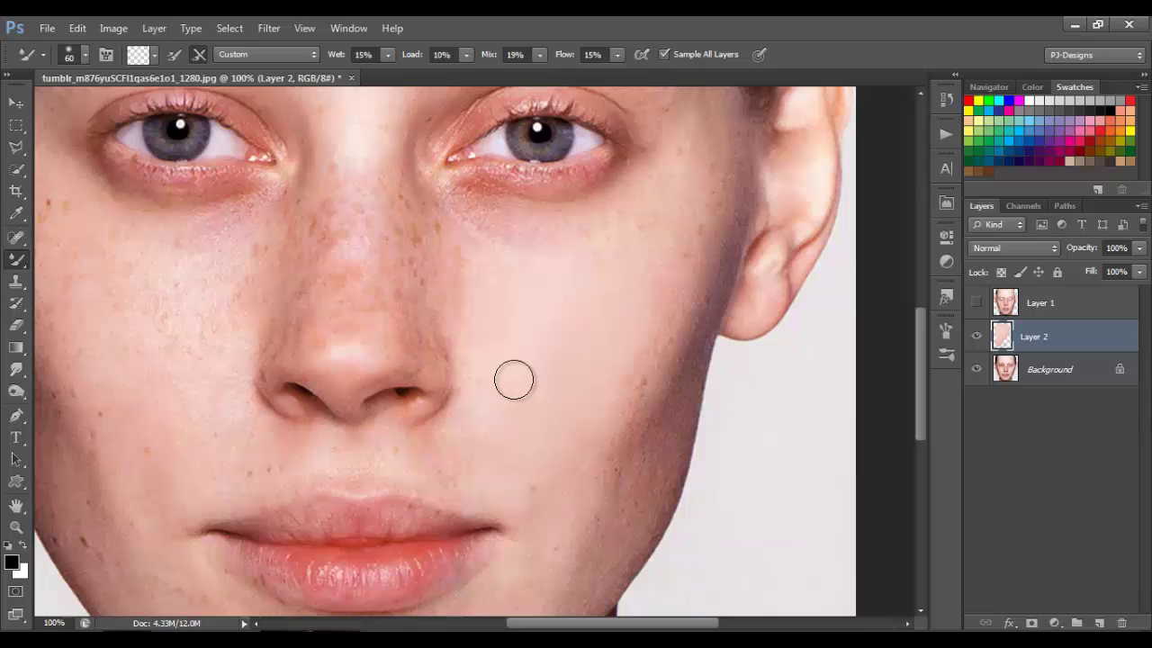
pyautogui.moveTo(497, 340)
pyautogui.mouseDown()
pyautogui.moveTo(501, 426)
pyautogui.moveTo(459, 472)
pyautogui.moveTo(445, 458)
pyautogui.moveTo(462, 452)
pyautogui.mouseUp()
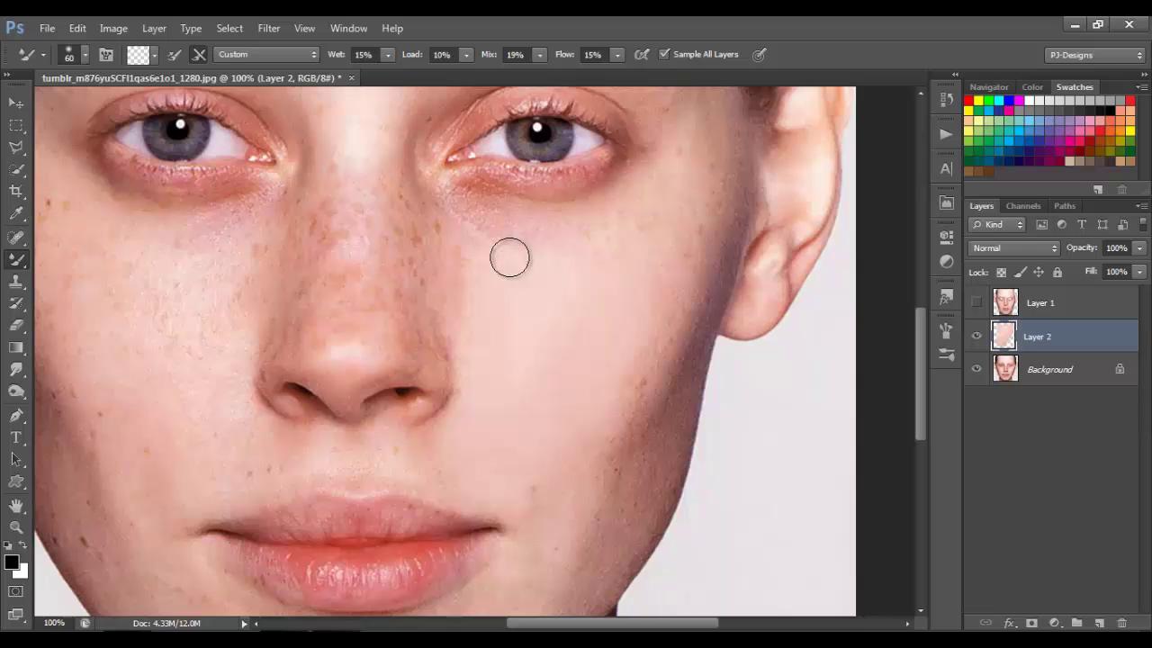
pyautogui.moveTo(525, 416); pyautogui.dragTo(533, 506)
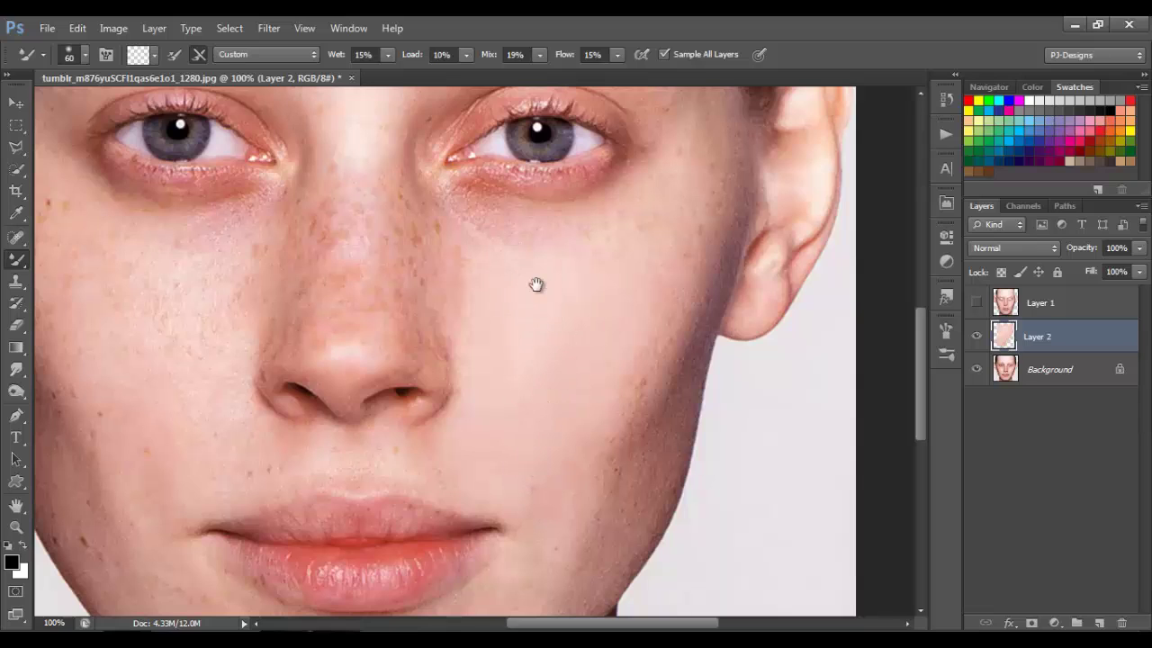
# Smooth the skin of the chin and the area below the mouth with the size 60 Mixer Brush
pyautogui.moveTo(537, 284)
pyautogui.mouseDown()
pyautogui.moveTo(450, 456)
pyautogui.moveTo(489, 385)
pyautogui.moveTo(492, 245)
pyautogui.mouseUp()
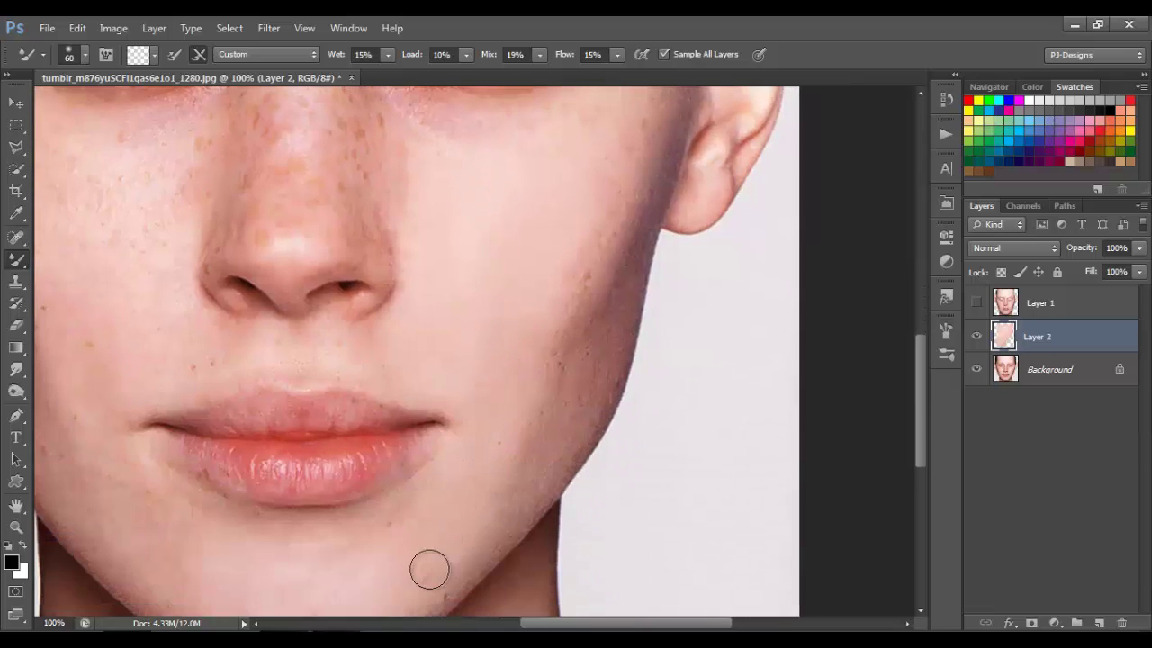
pyautogui.moveTo(430, 569); pyautogui.dragTo(576, 293)
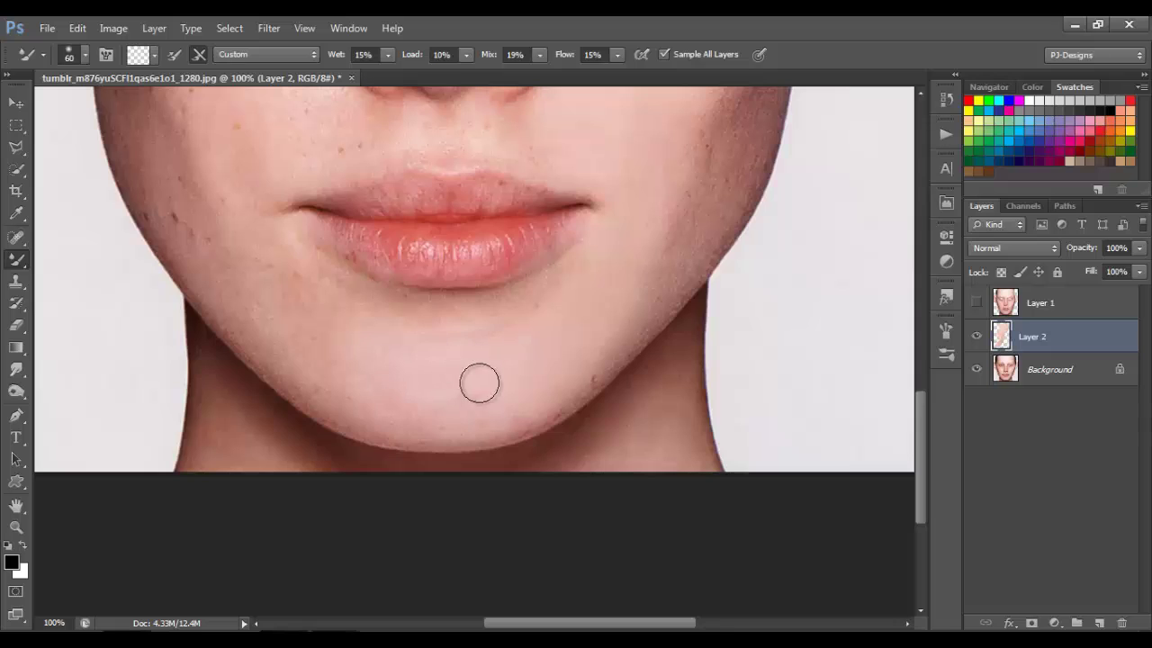
pyautogui.moveTo(480, 383)
pyautogui.mouseDown()
pyautogui.moveTo(406, 406)
pyautogui.moveTo(506, 344)
pyautogui.moveTo(451, 334)
pyautogui.moveTo(425, 354)
pyautogui.moveTo(521, 333)
pyautogui.moveTo(294, 313)
pyautogui.moveTo(356, 346)
pyautogui.moveTo(360, 359)
pyautogui.moveTo(332, 373)
pyautogui.moveTo(407, 378)
pyautogui.mouseUp()
pyautogui.moveTo(303, 294); pyautogui.dragTo(341, 384)
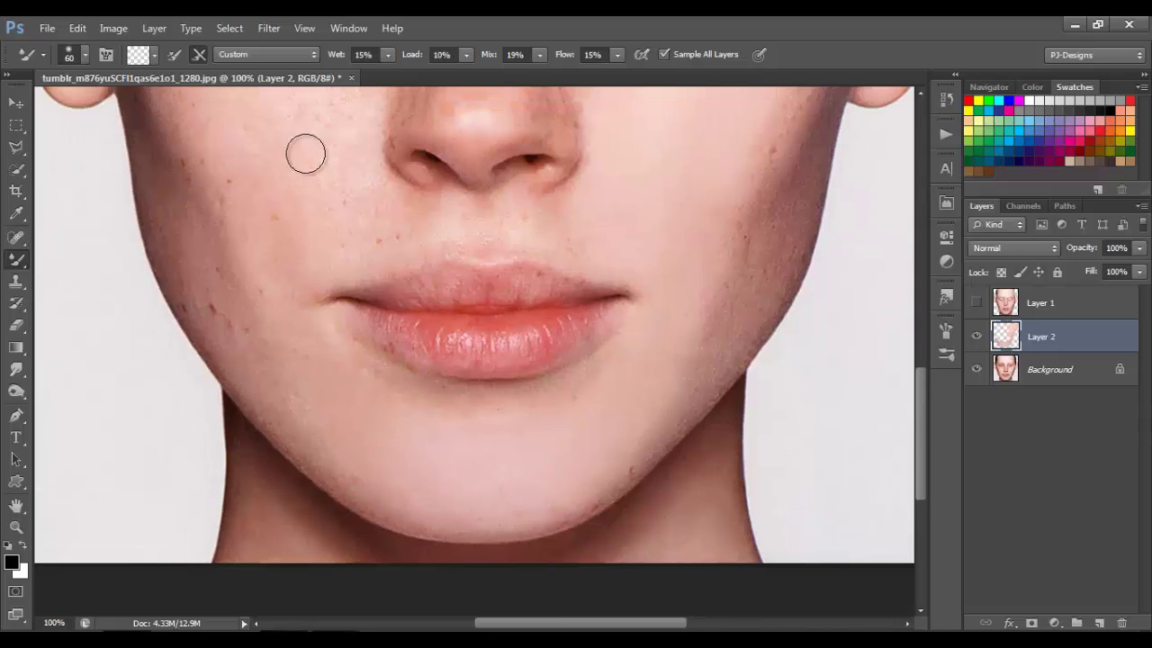
# Blend the blotchy skin on the cheek at the image's left, between the under-eye area and the mouth
pyautogui.moveTo(306, 153); pyautogui.dragTo(250, 396)
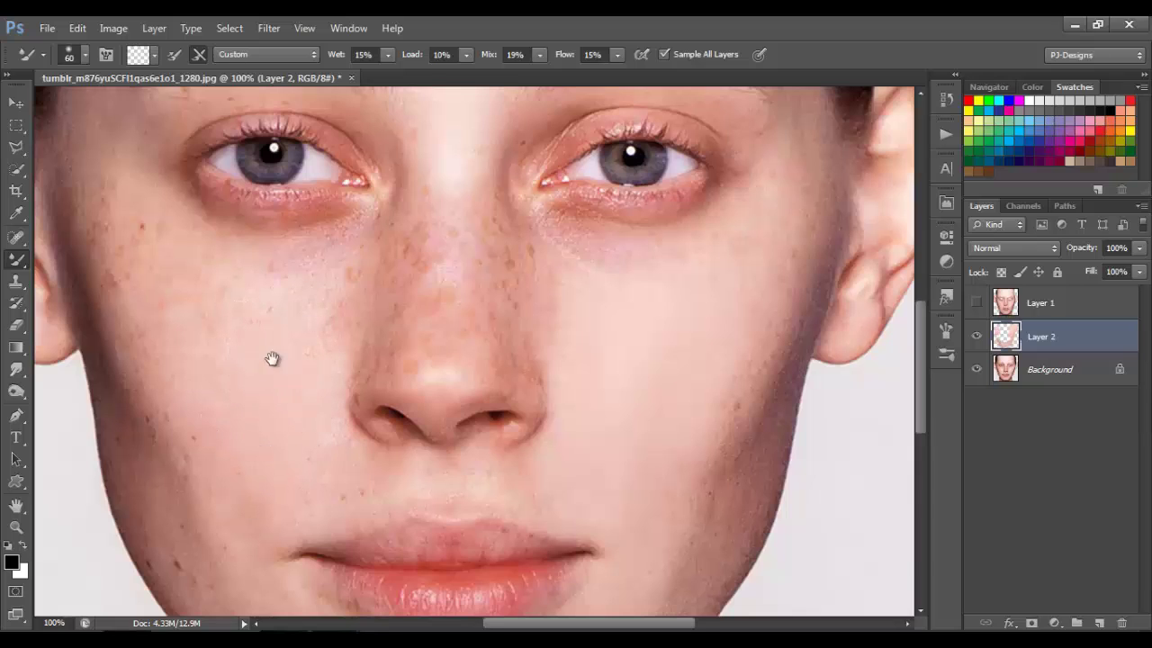
pyautogui.moveTo(272, 359); pyautogui.dragTo(388, 395)
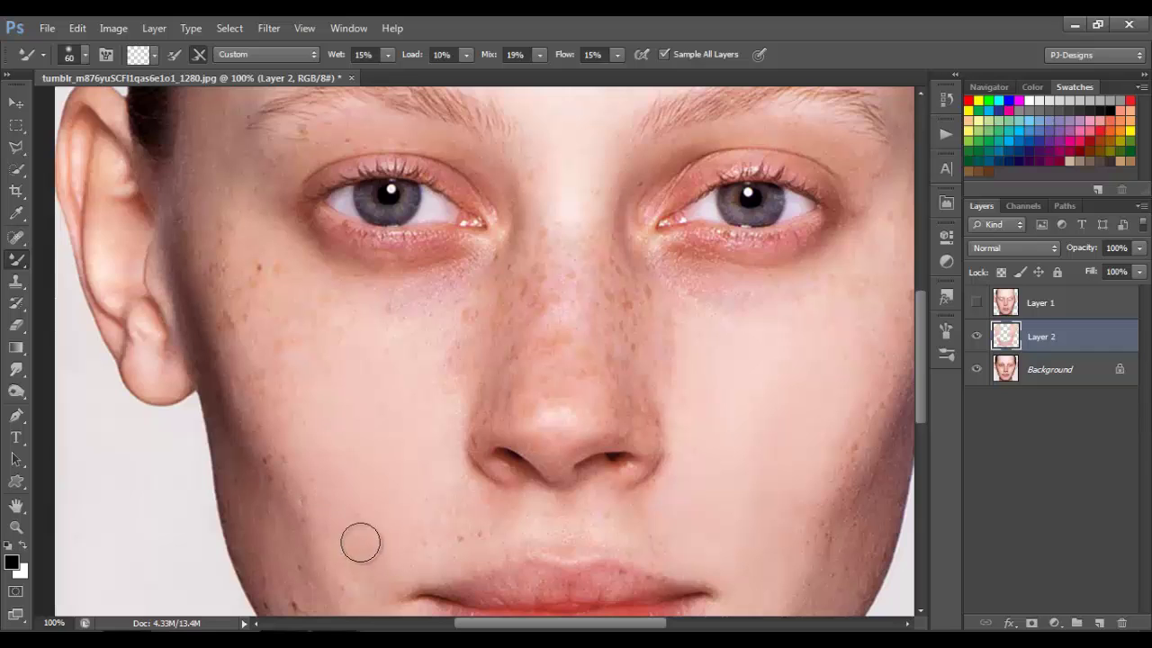
pyautogui.moveTo(378, 311); pyautogui.dragTo(90, 160)
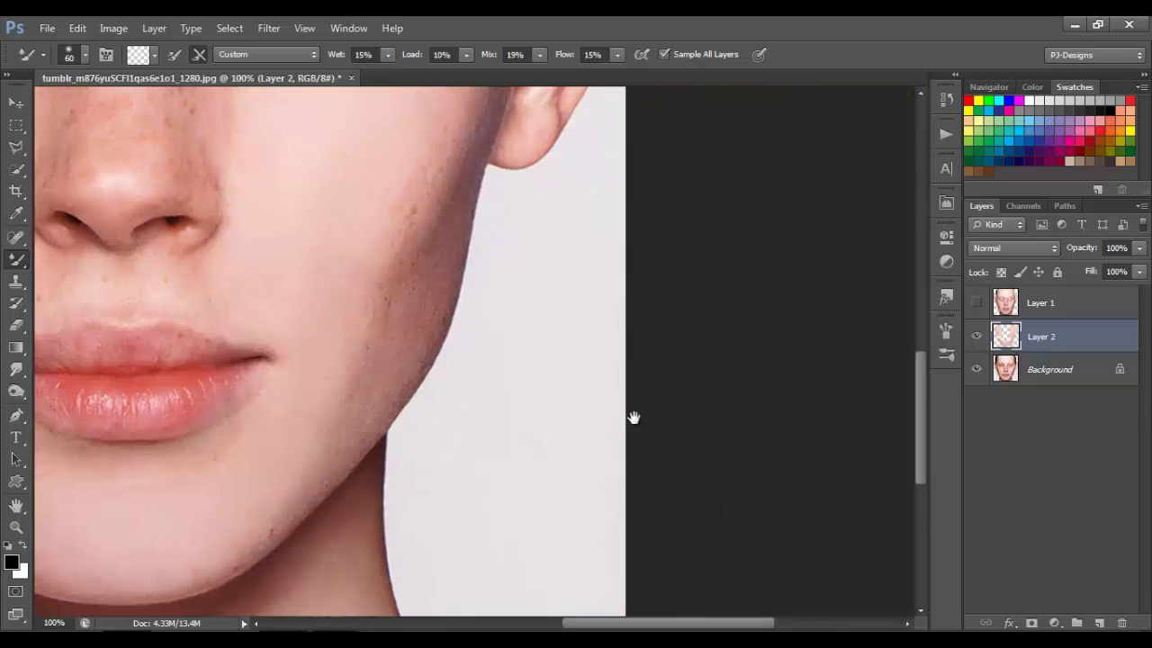
# Smooth the shaded side of the face at the image's right, from the ear down along the jaw
pyautogui.moveTo(634, 416); pyautogui.dragTo(701, 473)
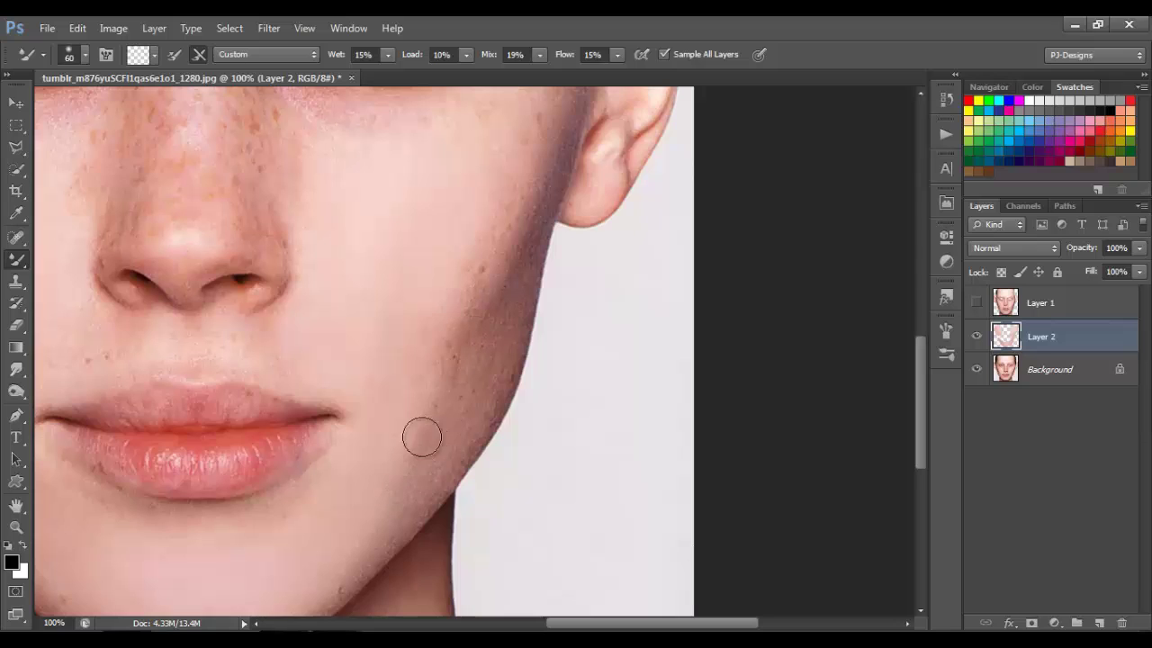
pyautogui.scroll(-1, 422, 437)
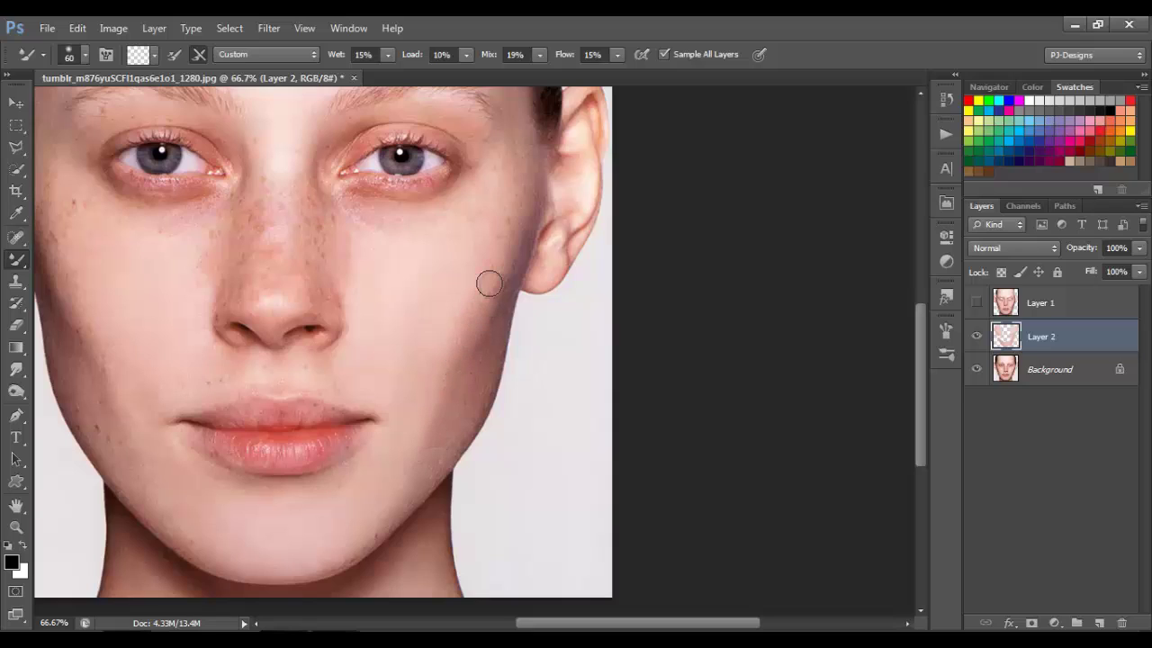
pyautogui.moveTo(415, 499); pyautogui.dragTo(445, 463)
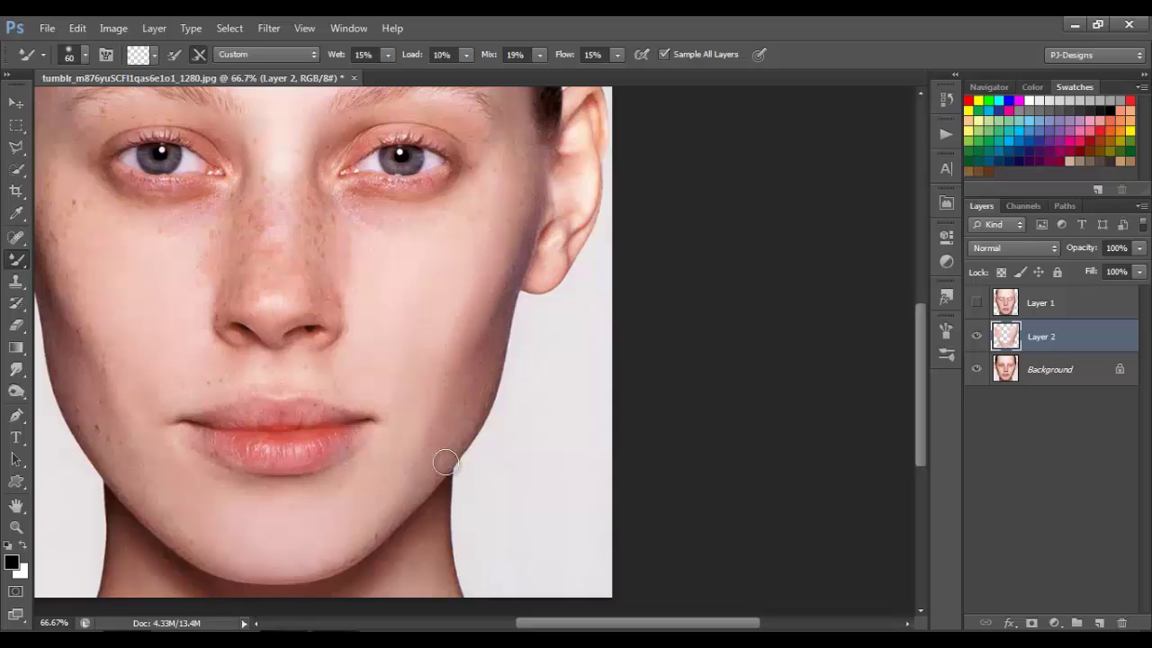
pyautogui.moveTo(506, 265); pyautogui.dragTo(417, 456)
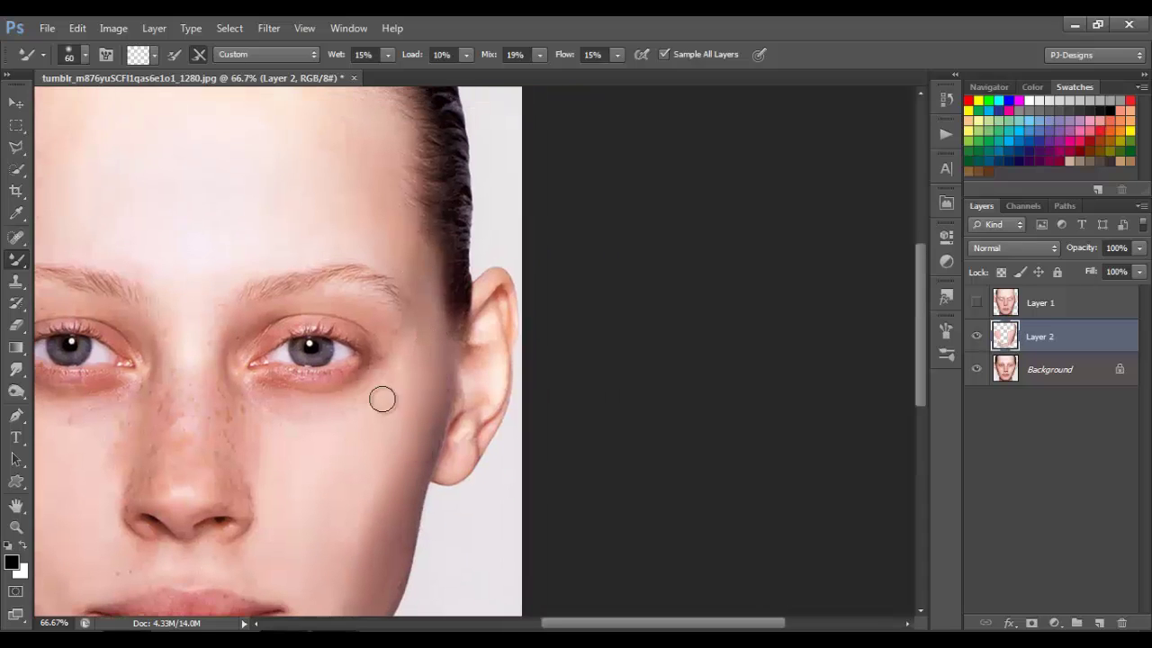
# Enlarge the Mixer Brush to 90 and smooth the forehead and temple at the image's right
pyautogui.scroll(1, 379, 264)
pyautogui.press(']')
pyautogui.press(']')
pyautogui.press(']')
pyautogui.moveTo(368, 297)
pyautogui.mouseDown()
pyautogui.moveTo(338, 246)
pyautogui.moveTo(280, 197)
pyautogui.moveTo(303, 305)
pyautogui.moveTo(319, 238)
pyautogui.moveTo(359, 170)
pyautogui.moveTo(392, 223)
pyautogui.moveTo(393, 208)
pyautogui.moveTo(363, 270)
pyautogui.moveTo(394, 277)
pyautogui.moveTo(327, 187)
pyautogui.moveTo(301, 193)
pyautogui.moveTo(381, 185)
pyautogui.moveTo(377, 163)
pyautogui.moveTo(411, 255)
pyautogui.moveTo(298, 178)
pyautogui.mouseUp()
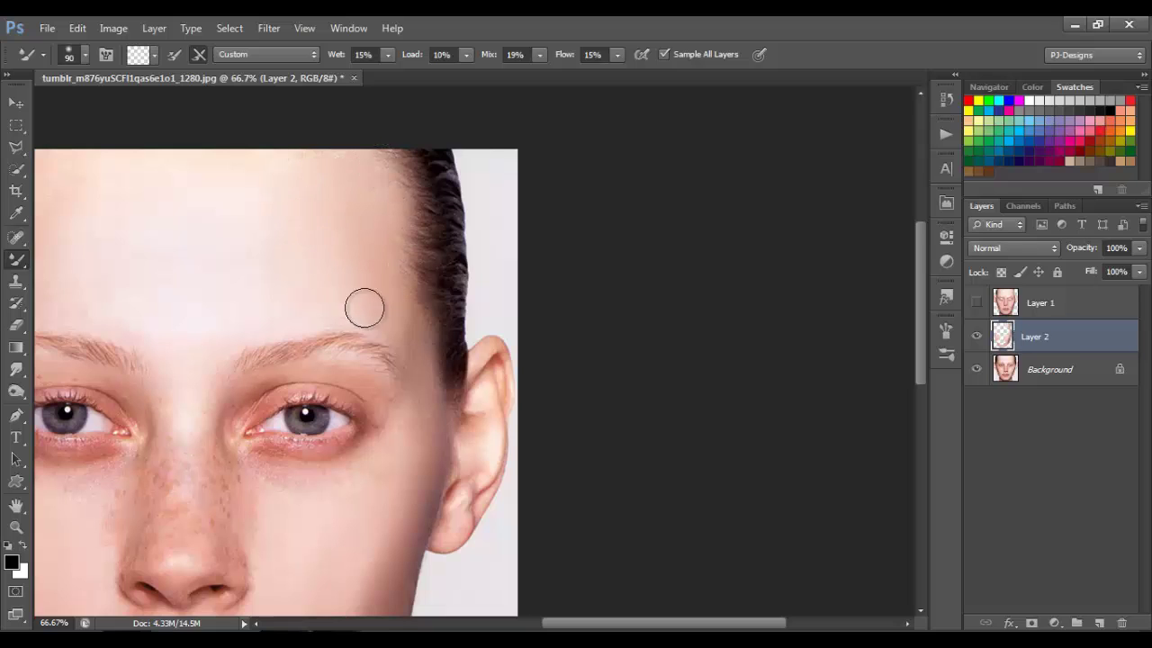
pyautogui.moveTo(315, 309); pyautogui.dragTo(459, 255)
pyautogui.moveTo(560, 281); pyautogui.dragTo(451, 198)
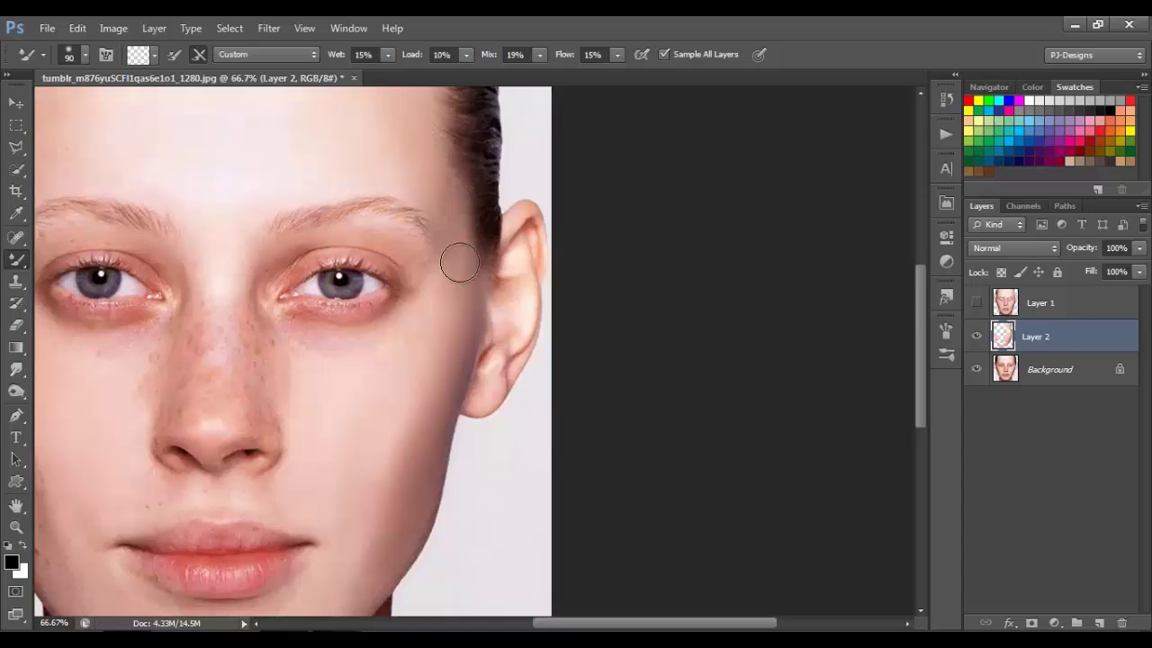
# Reduce the Mixer Brush to 25 and smooth the skin closely along the jaw edge at the image's right, from below the ear toward the chin
pyautogui.moveTo(453, 375)
pyautogui.mouseDown()
pyautogui.moveTo(496, 200)
pyautogui.moveTo(469, 256)
pyautogui.moveTo(510, 336)
pyautogui.mouseUp()
pyautogui.press('p')
pyautogui.click(15, 260)
pyautogui.hotkey('ctrl', '+')
pyautogui.hotkey('ctrl', '+')
pyautogui.press('[')
pyautogui.press('[')
pyautogui.moveTo(469, 259)
pyautogui.mouseDown()
pyautogui.moveTo(442, 369)
pyautogui.moveTo(481, 185)
pyautogui.mouseUp()
pyautogui.press('[')
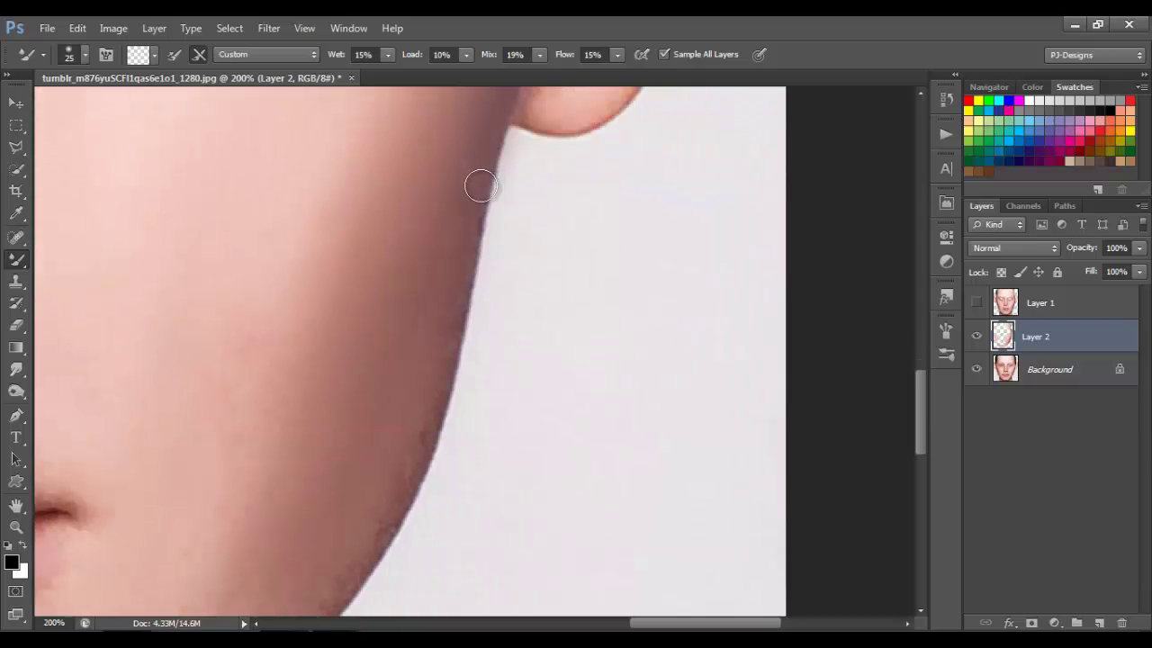
pyautogui.moveTo(438, 375); pyautogui.dragTo(490, 252)
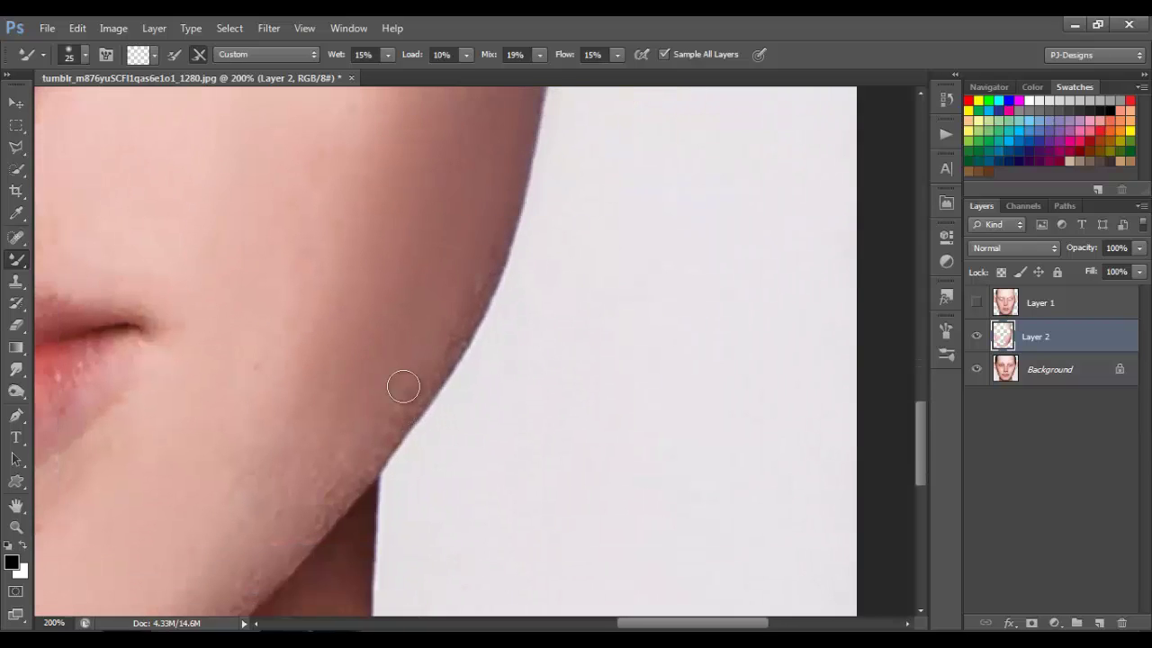
pyautogui.moveTo(403, 386)
pyautogui.mouseDown()
pyautogui.moveTo(398, 406)
pyautogui.moveTo(487, 287)
pyautogui.mouseUp()
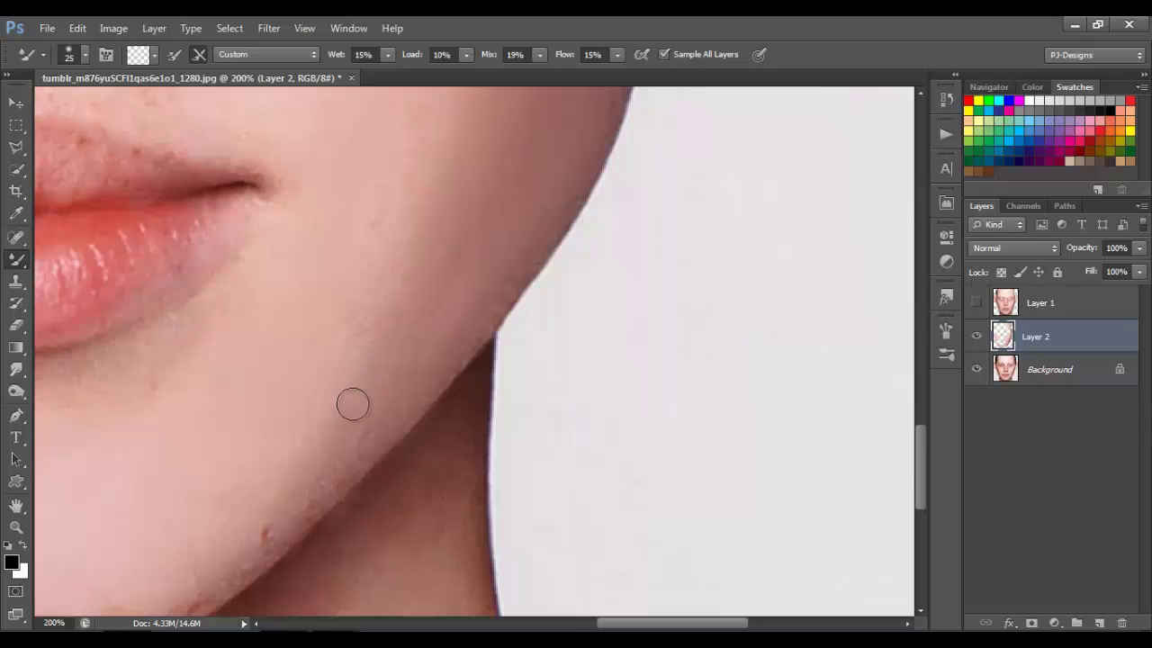
pyautogui.moveTo(353, 405)
pyautogui.mouseDown()
pyautogui.moveTo(510, 223)
pyautogui.moveTo(435, 440)
pyautogui.mouseUp()
# Smooth the lower edge of the chin with the Mixer Brush, adjusting the brush size up to 40
pyautogui.press(']')
pyautogui.press(']')
pyautogui.hotkey('ctrl', '-')
pyautogui.press(']')
pyautogui.press(']')
pyautogui.press(']')
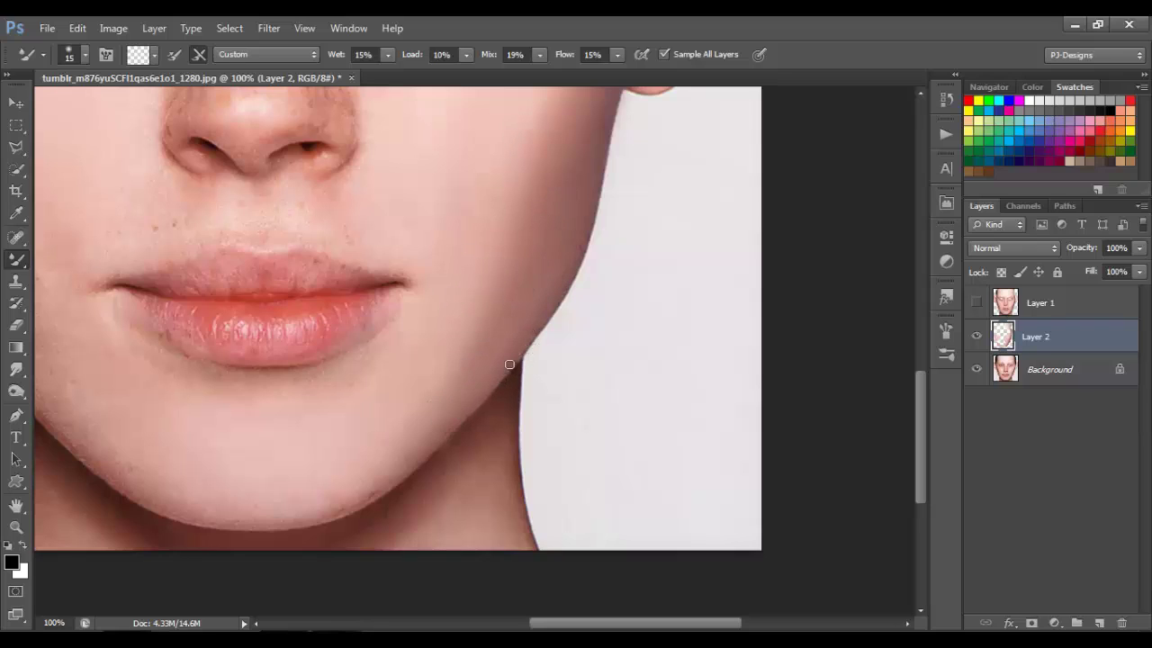
pyautogui.moveTo(472, 359); pyautogui.dragTo(686, 257)
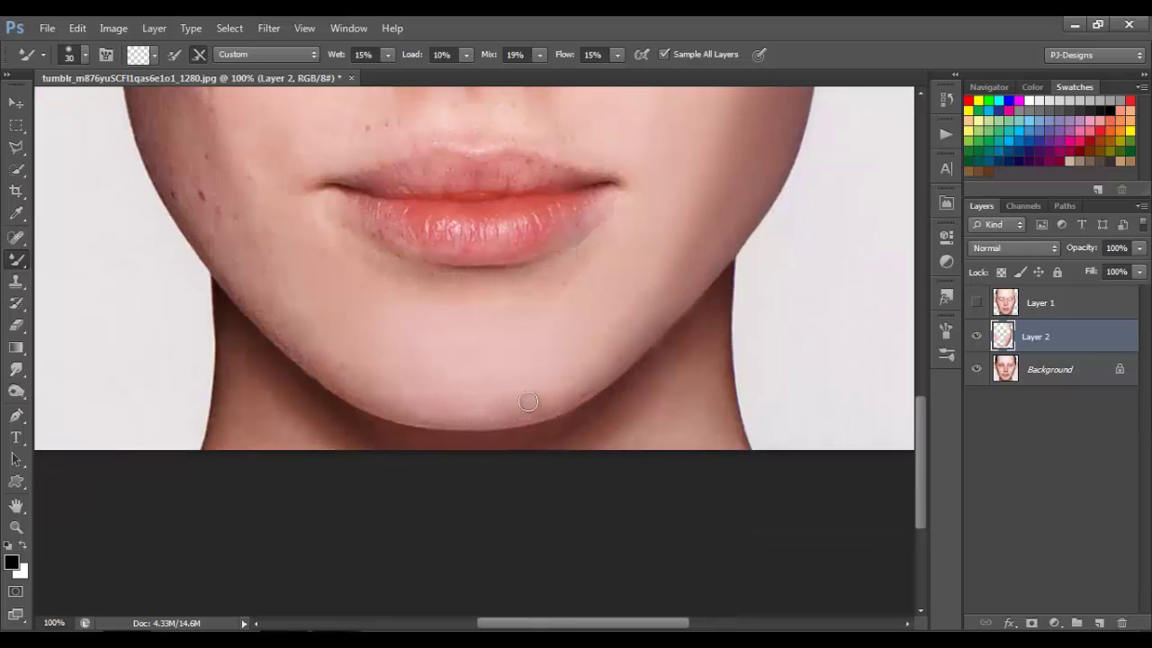
pyautogui.moveTo(528, 401)
pyautogui.mouseDown()
pyautogui.moveTo(564, 404)
pyautogui.moveTo(576, 376)
pyautogui.moveTo(510, 413)
pyautogui.moveTo(617, 381)
pyautogui.moveTo(523, 410)
pyautogui.moveTo(582, 374)
pyautogui.mouseUp()
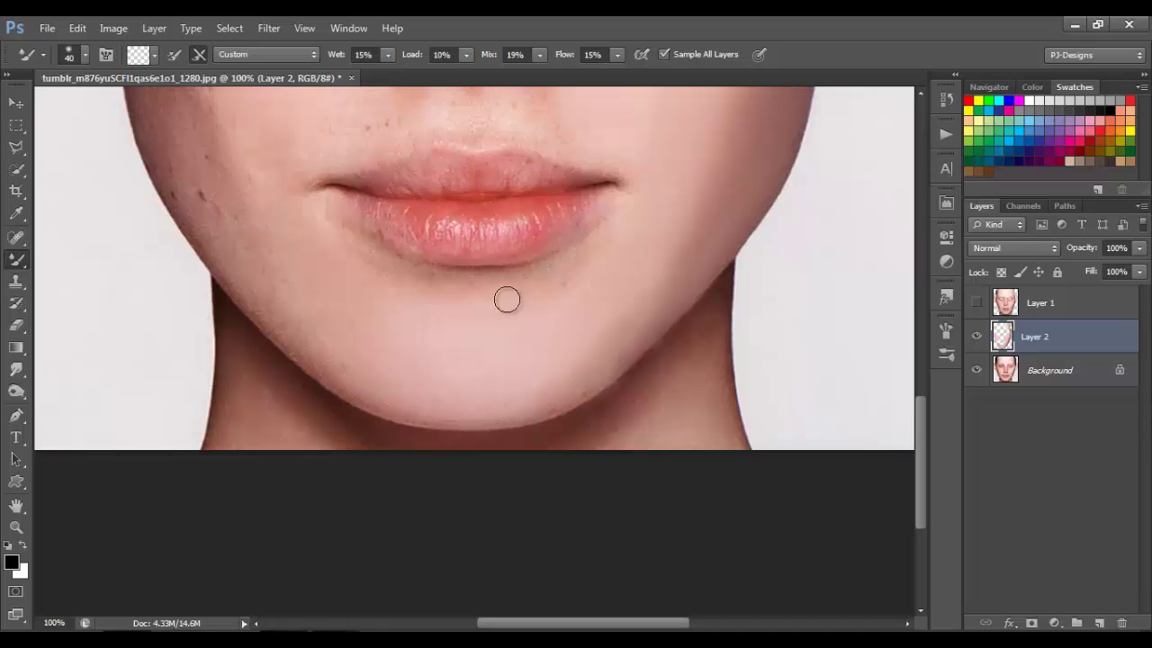
# Blend the transition between the lit cheek and the shaded jaw beside the mouth at the image's right
pyautogui.moveTo(701, 199); pyautogui.dragTo(636, 321)
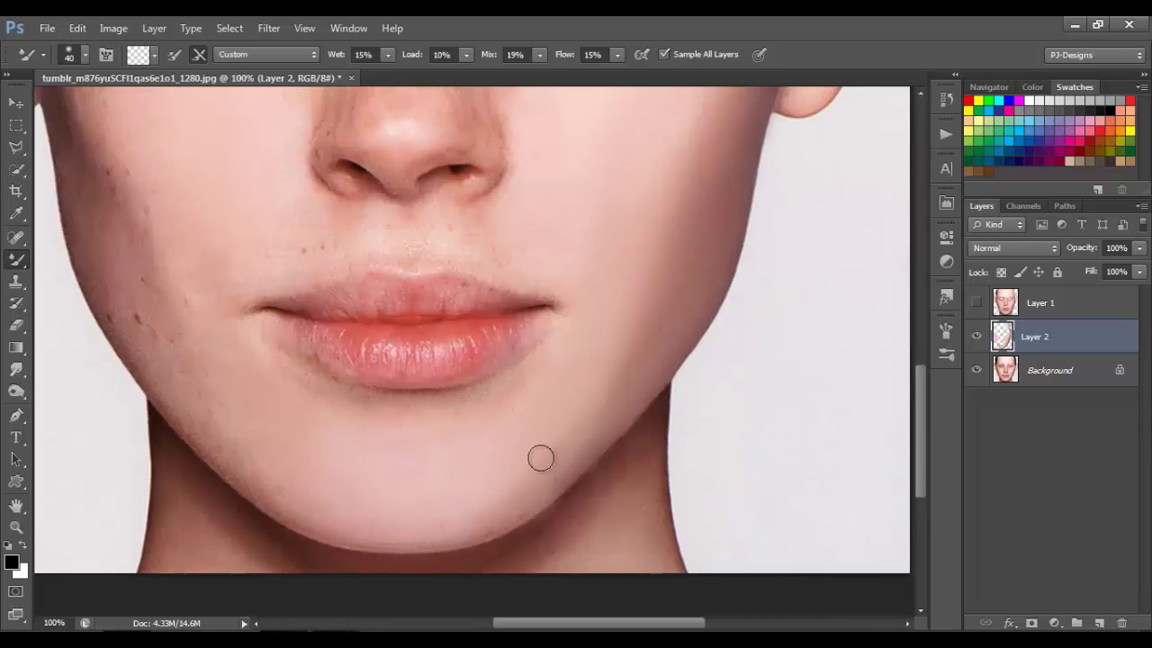
pyautogui.moveTo(645, 213); pyautogui.dragTo(607, 303)
pyautogui.hotkey('ctrl', '-')
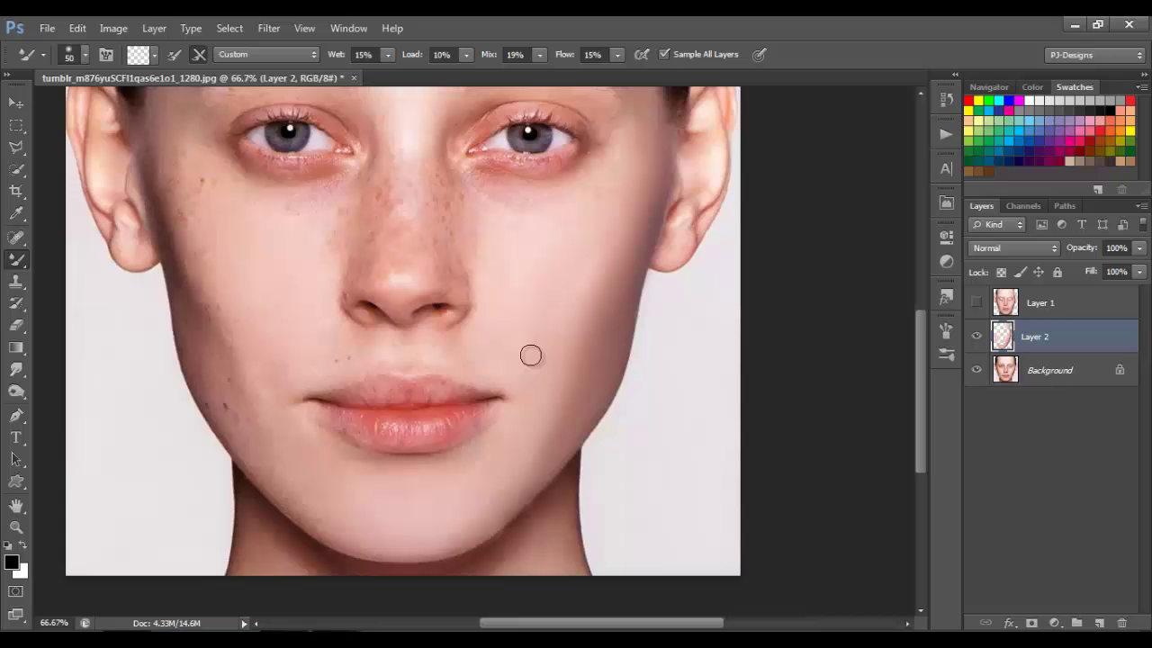
# Smooth the skin beneath the eye at the image's right with the Mixer Brush, adjusting the brush size up to 60
pyautogui.hotkey('ctrl', '+')
pyautogui.hotkey('ctrl', '+')
pyautogui.moveTo(924, 396); pyautogui.dragTo(925, 312)
pyautogui.hotkey('ctrl', '-')
pyautogui.press('[')
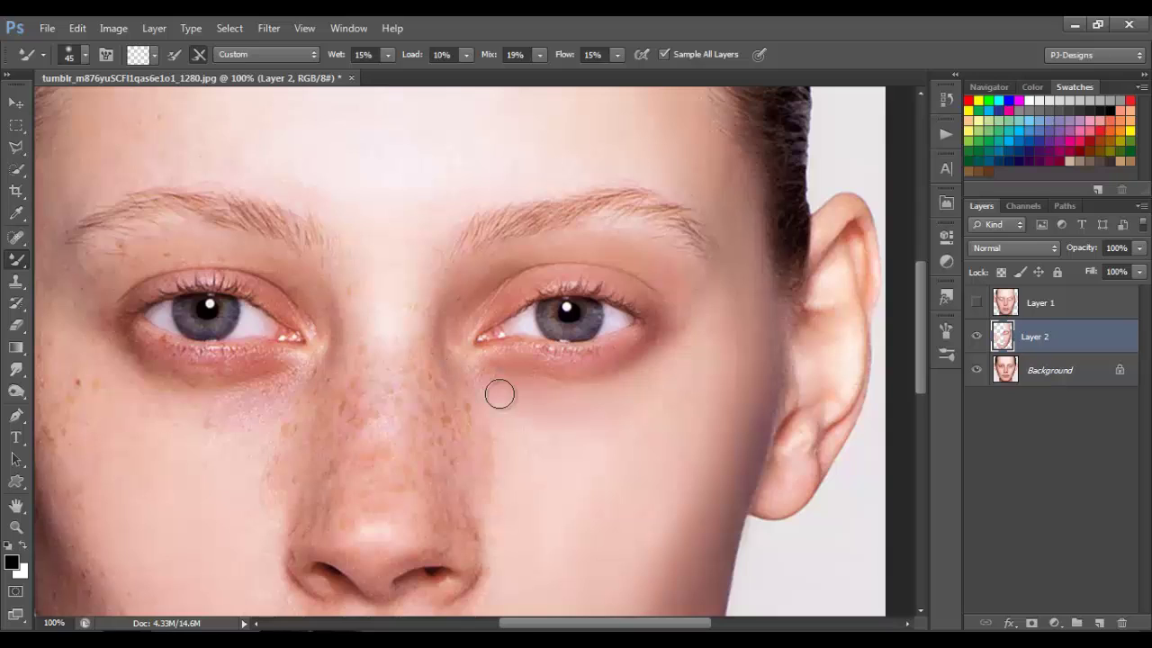
pyautogui.press(']')
pyautogui.press(']')
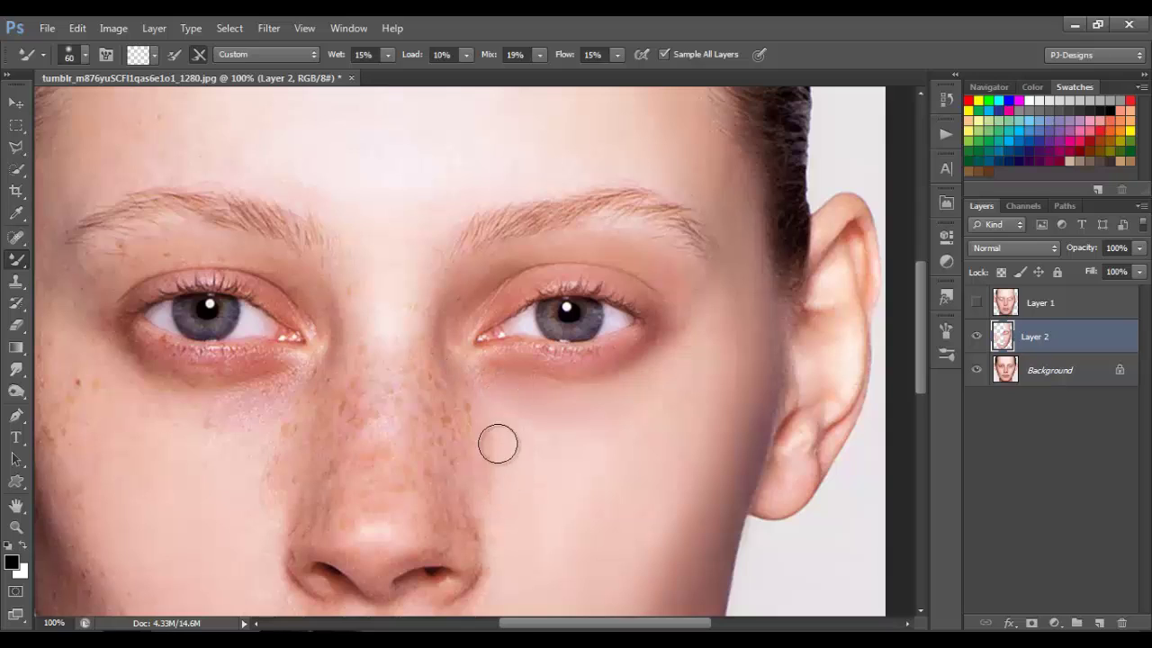
# Blend away the freckles along the bridge of the nose with the Mixer Brush at size 60
pyautogui.moveTo(566, 481); pyautogui.dragTo(679, 386)
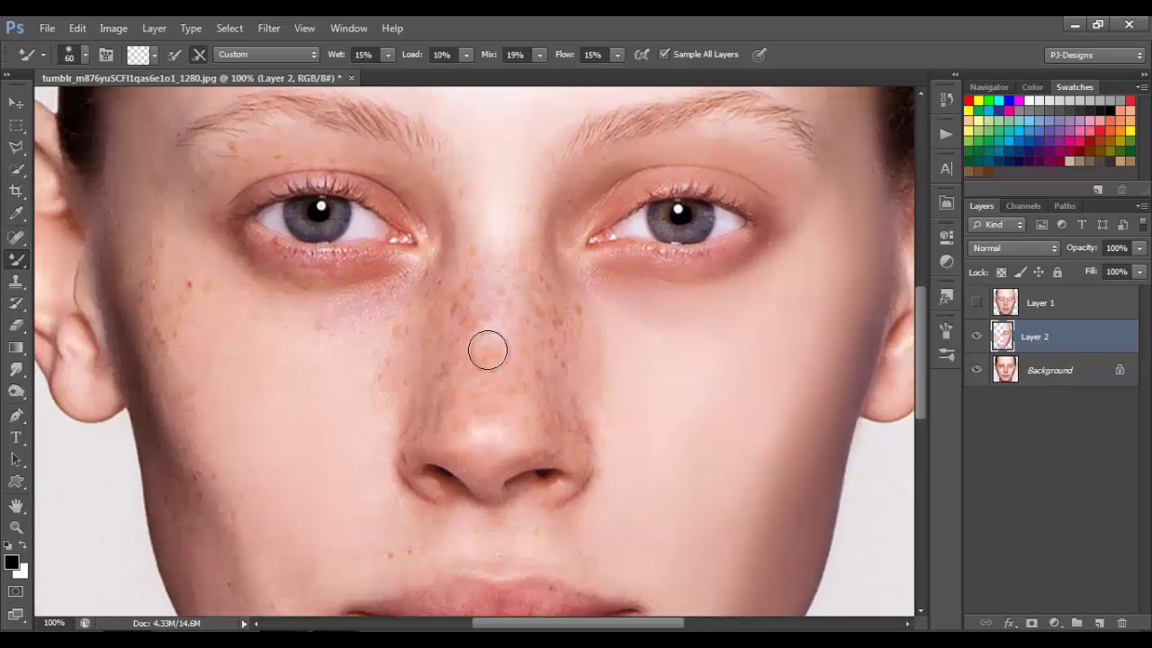
pyautogui.moveTo(494, 385)
pyautogui.mouseDown()
pyautogui.moveTo(503, 305)
pyautogui.moveTo(490, 371)
pyautogui.moveTo(514, 344)
pyautogui.moveTo(478, 290)
pyautogui.moveTo(455, 377)
pyautogui.moveTo(480, 288)
pyautogui.moveTo(481, 359)
pyautogui.moveTo(497, 354)
pyautogui.moveTo(497, 388)
pyautogui.mouseUp()
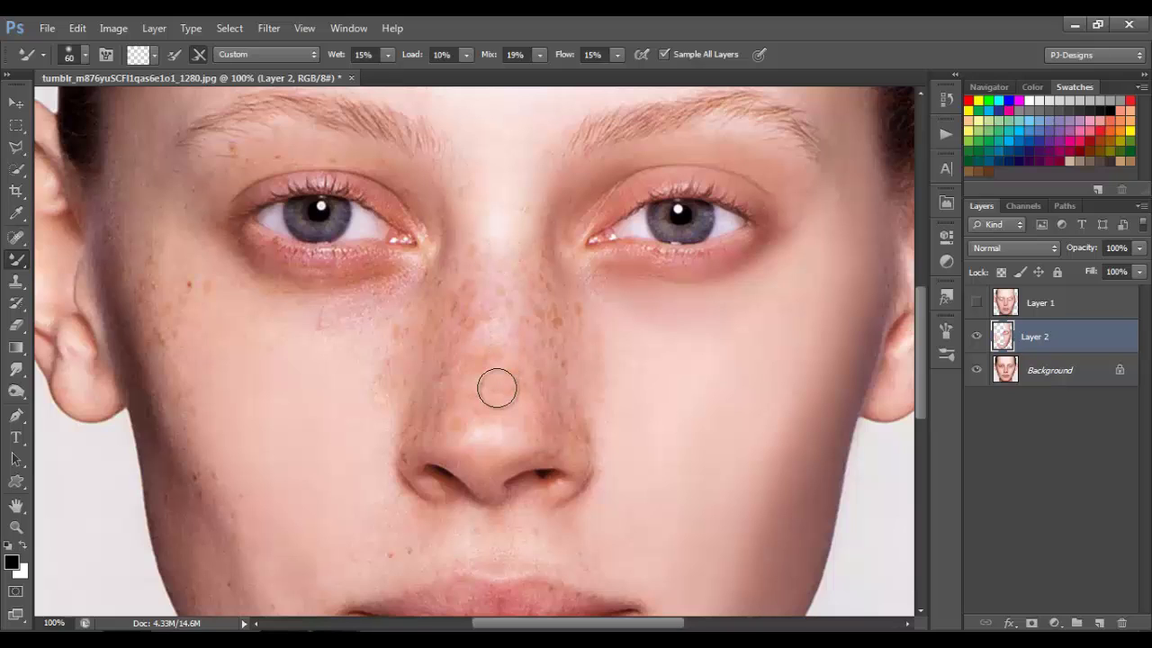
pyautogui.moveTo(496, 388)
pyautogui.mouseDown()
pyautogui.moveTo(487, 231)
pyautogui.moveTo(502, 362)
pyautogui.moveTo(510, 207)
pyautogui.moveTo(508, 410)
pyautogui.moveTo(493, 235)
pyautogui.moveTo(482, 399)
pyautogui.moveTo(487, 200)
pyautogui.moveTo(488, 449)
pyautogui.moveTo(490, 257)
pyautogui.moveTo(496, 355)
pyautogui.moveTo(510, 199)
pyautogui.moveTo(528, 407)
pyautogui.moveTo(527, 261)
pyautogui.moveTo(545, 448)
pyautogui.moveTo(525, 231)
pyautogui.moveTo(453, 419)
pyautogui.moveTo(477, 166)
pyautogui.moveTo(460, 383)
pyautogui.moveTo(488, 165)
pyautogui.moveTo(473, 359)
pyautogui.moveTo(618, 418)
pyautogui.moveTo(598, 434)
pyautogui.moveTo(574, 430)
pyautogui.moveTo(576, 329)
pyautogui.mouseUp()
# Reduce the Mixer Brush to 40 and smooth the freckled sides of the nose from the inner eye corners down to the nostrils
pyautogui.press('[')
pyautogui.press('[')
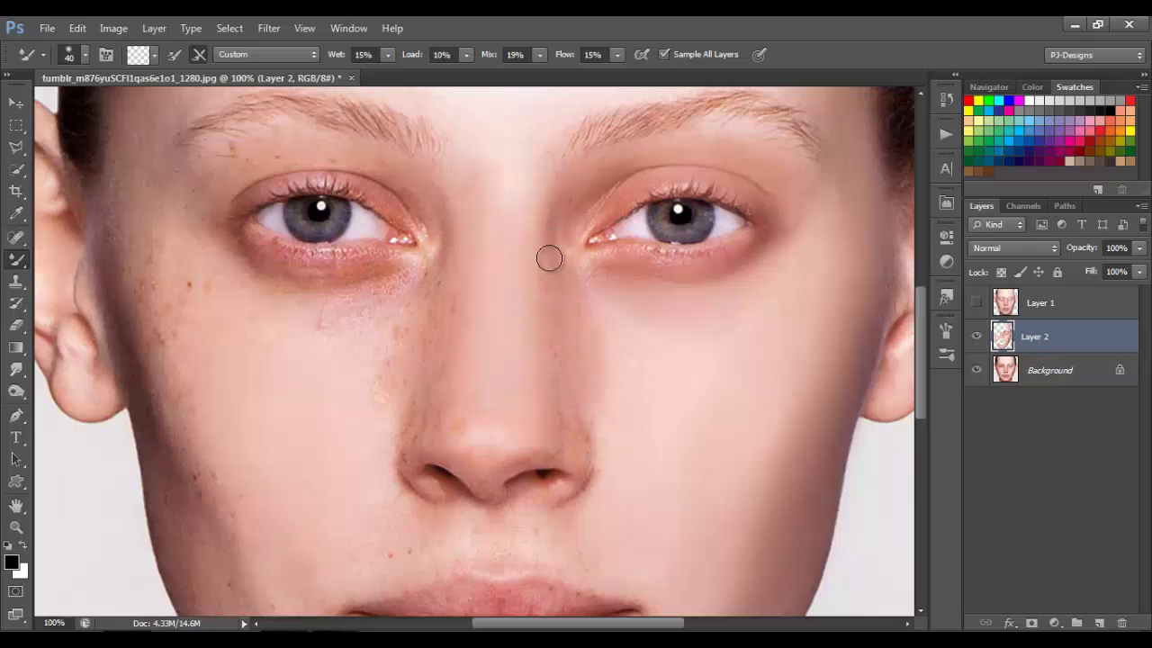
pyautogui.moveTo(549, 258)
pyautogui.mouseDown()
pyautogui.moveTo(549, 424)
pyautogui.moveTo(566, 418)
pyautogui.moveTo(580, 431)
pyautogui.moveTo(598, 358)
pyautogui.moveTo(580, 303)
pyautogui.moveTo(559, 382)
pyautogui.mouseUp()
pyautogui.moveTo(441, 400); pyautogui.dragTo(546, 384)
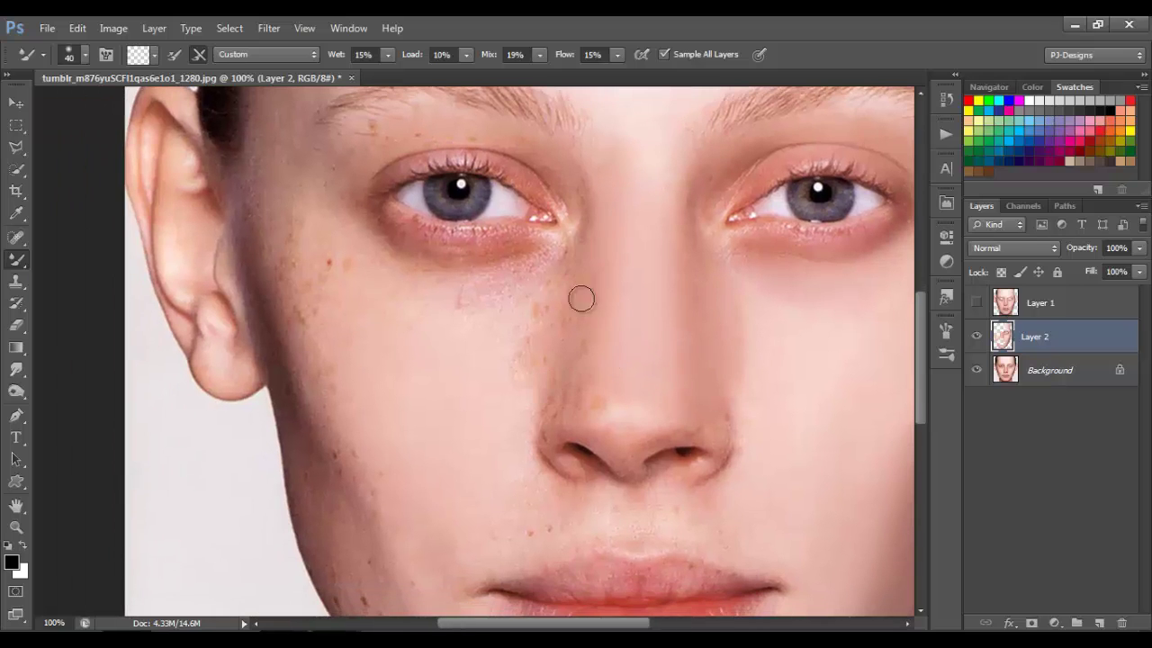
pyautogui.moveTo(585, 251)
pyautogui.mouseDown()
pyautogui.moveTo(574, 359)
pyautogui.moveTo(594, 386)
pyautogui.mouseUp()
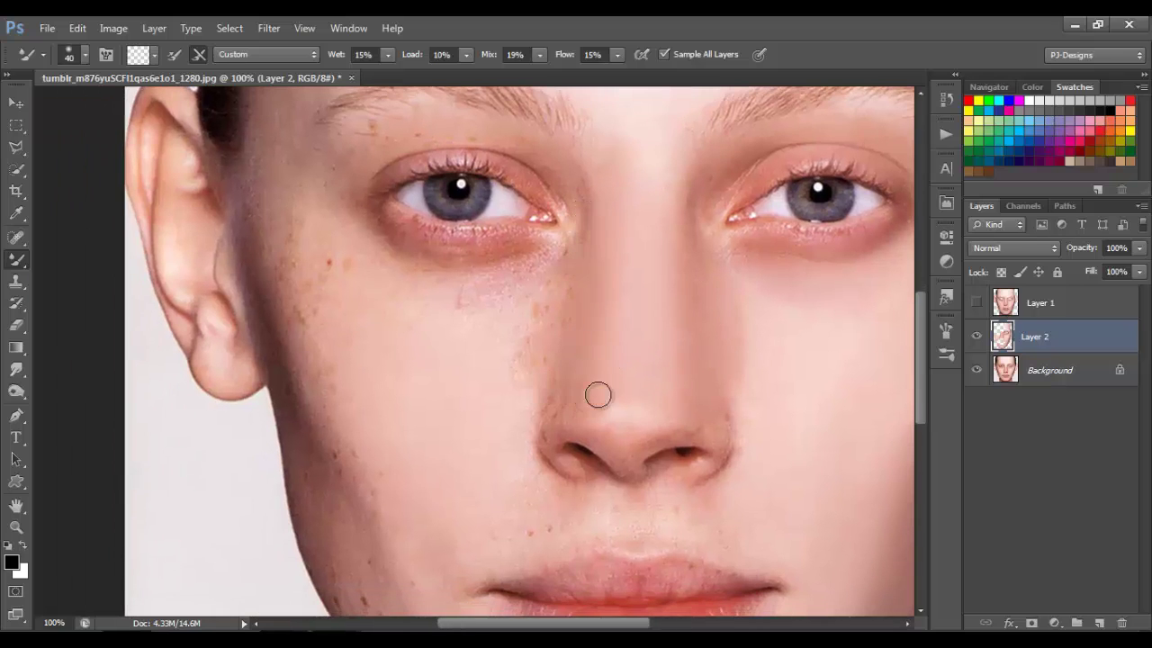
# Smooth the cheek and under-eye skin at the image's left with the Mixer Brush, varying the size between 40 and 60
pyautogui.press(']')
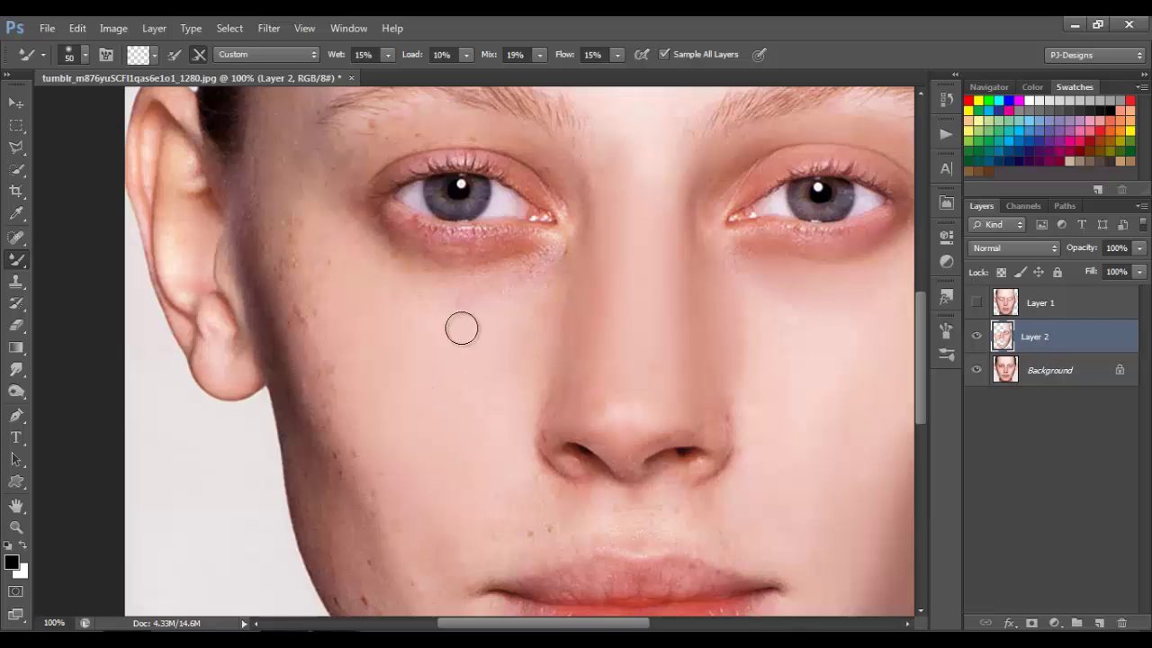
pyautogui.moveTo(531, 260); pyautogui.dragTo(542, 308)
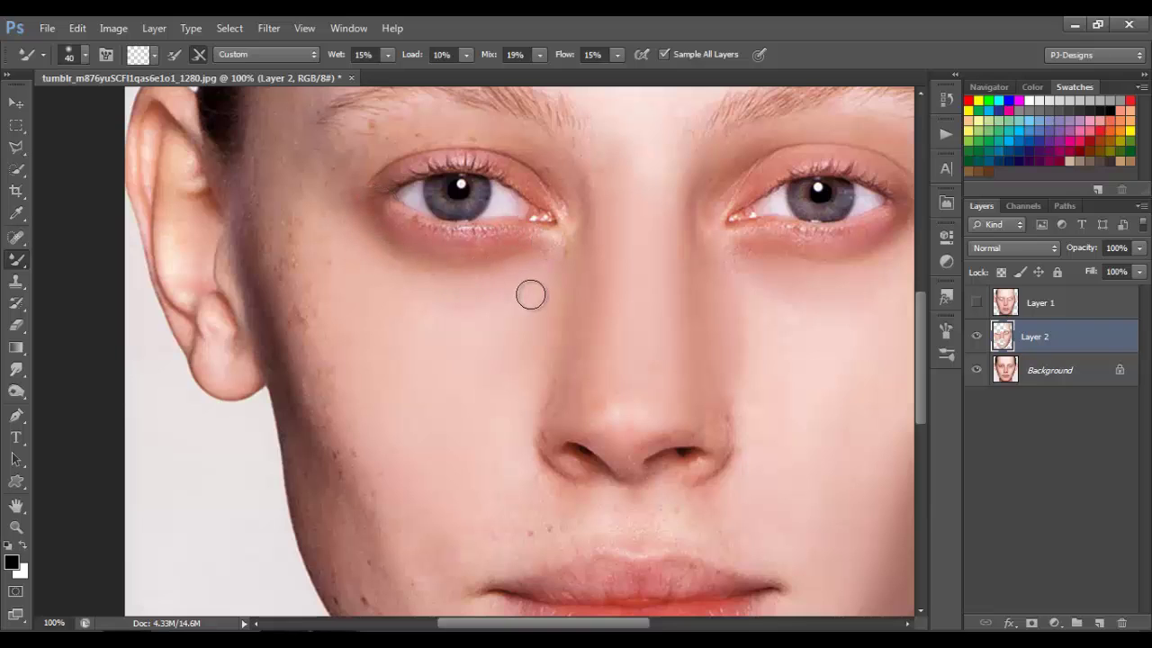
pyautogui.press(']')
pyautogui.press(']')
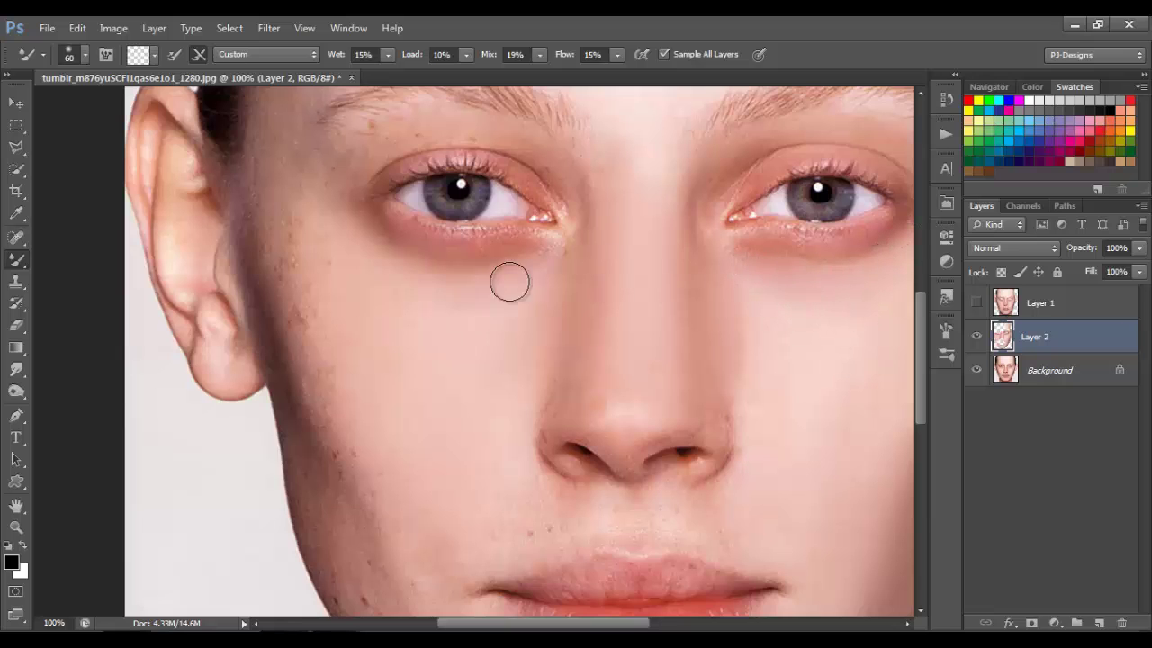
# Reduce the Mixer Brush to 10 and smooth the outer edges of the nostrils in close-up
pyautogui.hotkey('ctrl', '+')
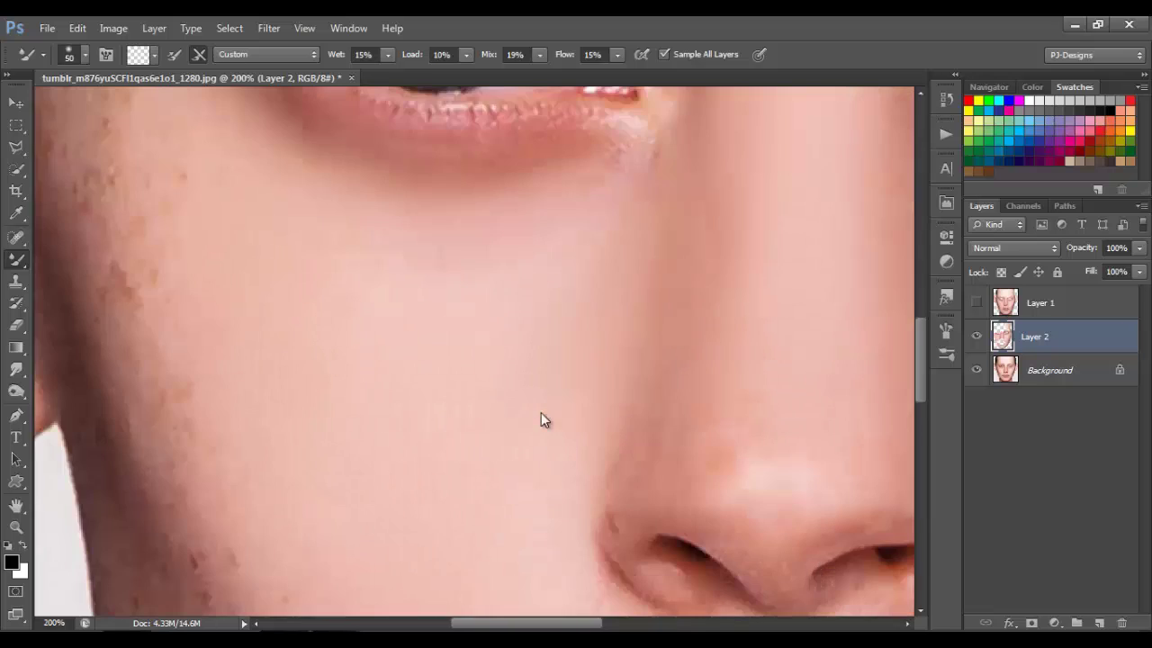
pyautogui.moveTo(541, 412); pyautogui.dragTo(310, 236)
pyautogui.press('[')
pyautogui.press('[')
pyautogui.press('[')
pyautogui.press('[')
pyautogui.press('[')
pyautogui.press('[')
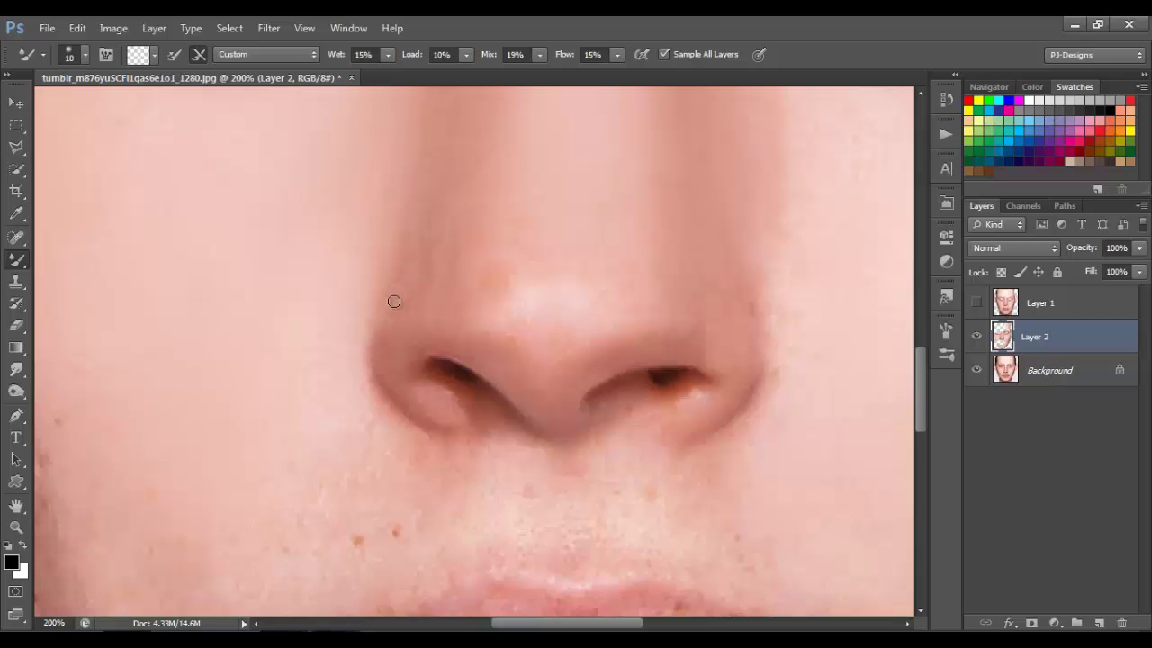
# Enlarge the Mixer Brush to 50 and blend the highlight along the nose bridge up to between the eyebrows, refining its sides with smaller sizes
pyautogui.press(']')
pyautogui.press(']')
pyautogui.press(']')
pyautogui.hotkey('ctrl', '-')
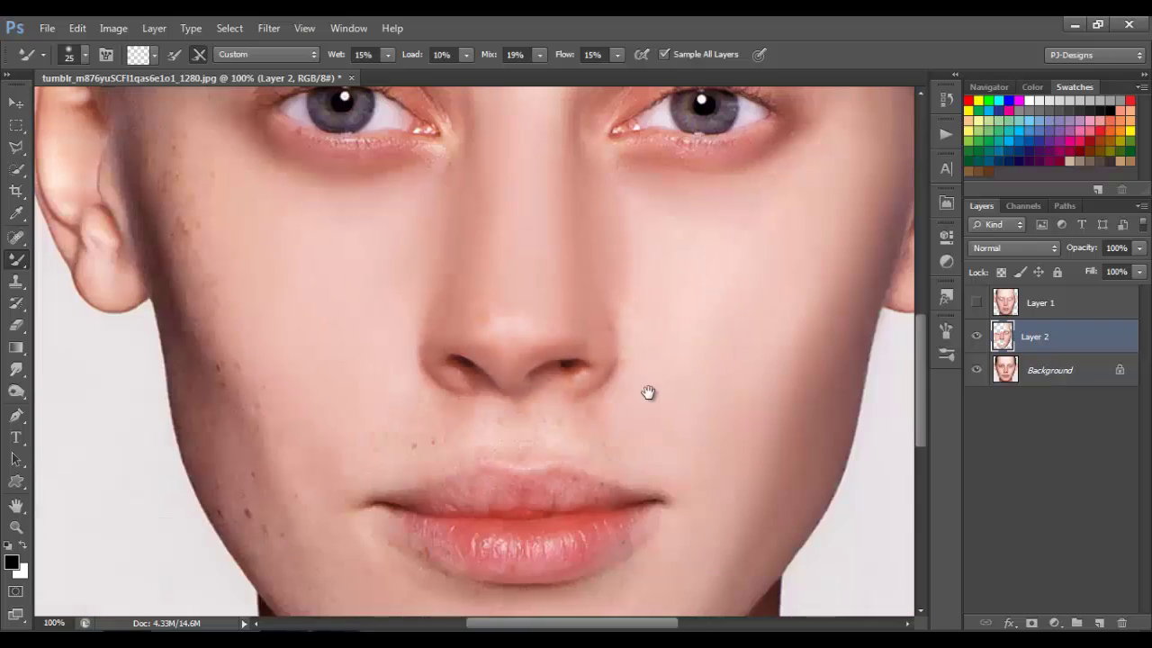
pyautogui.moveTo(648, 391); pyautogui.dragTo(608, 482)
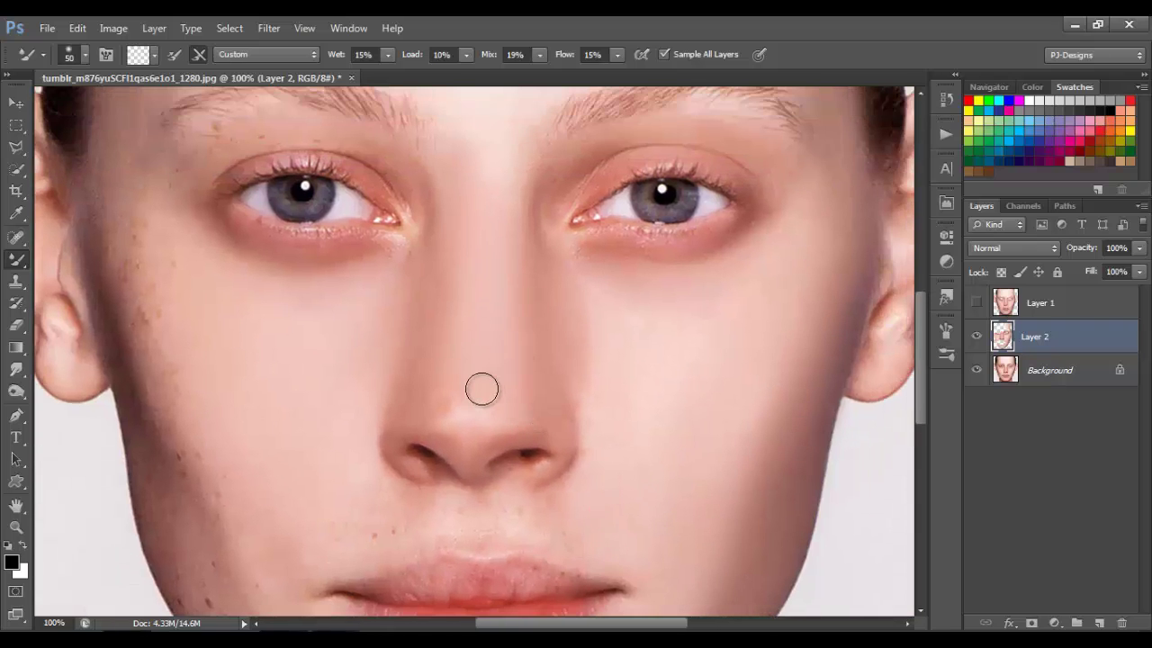
pyautogui.moveTo(494, 283); pyautogui.dragTo(481, 352)
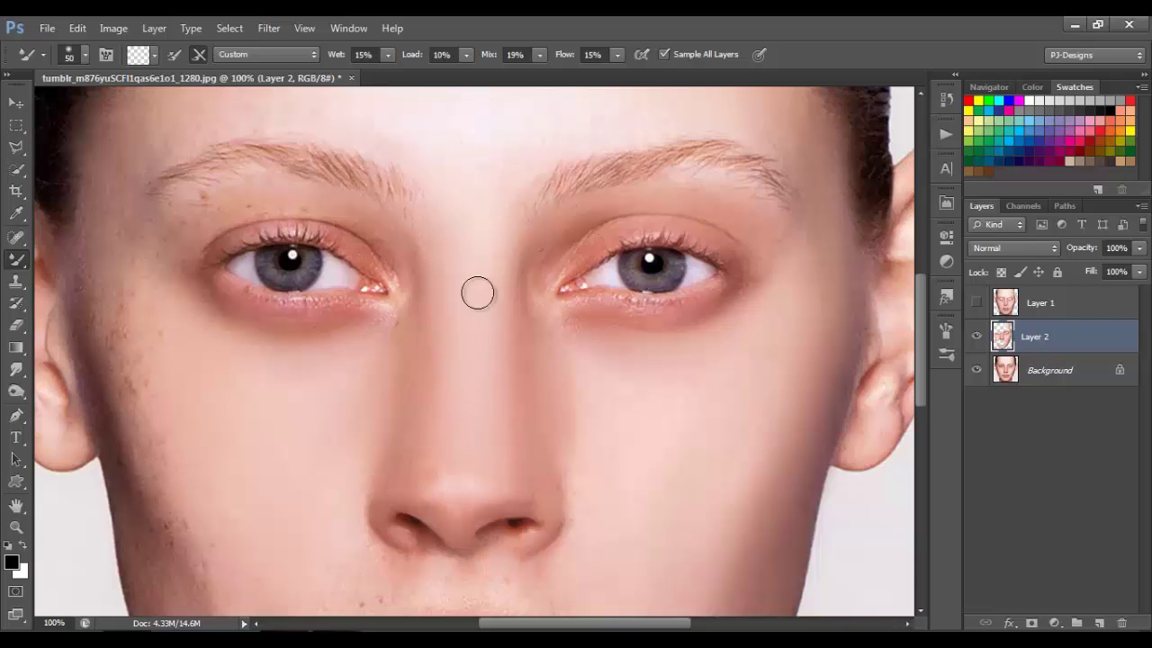
pyautogui.press(']')
pyautogui.press(']')
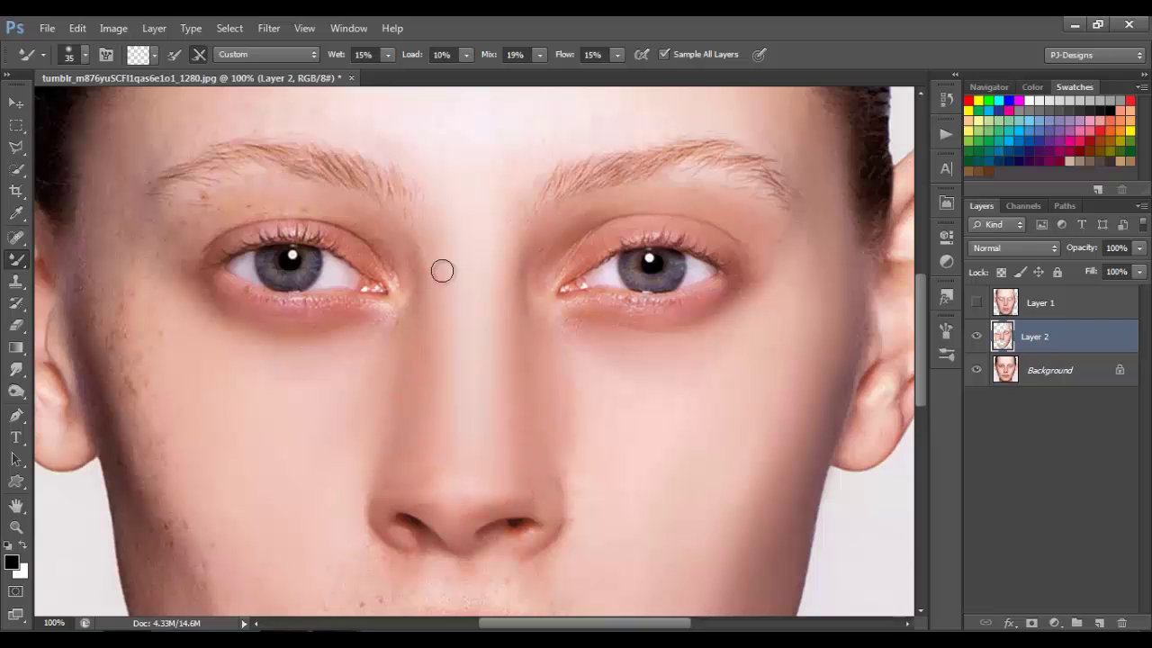
pyautogui.press(']')
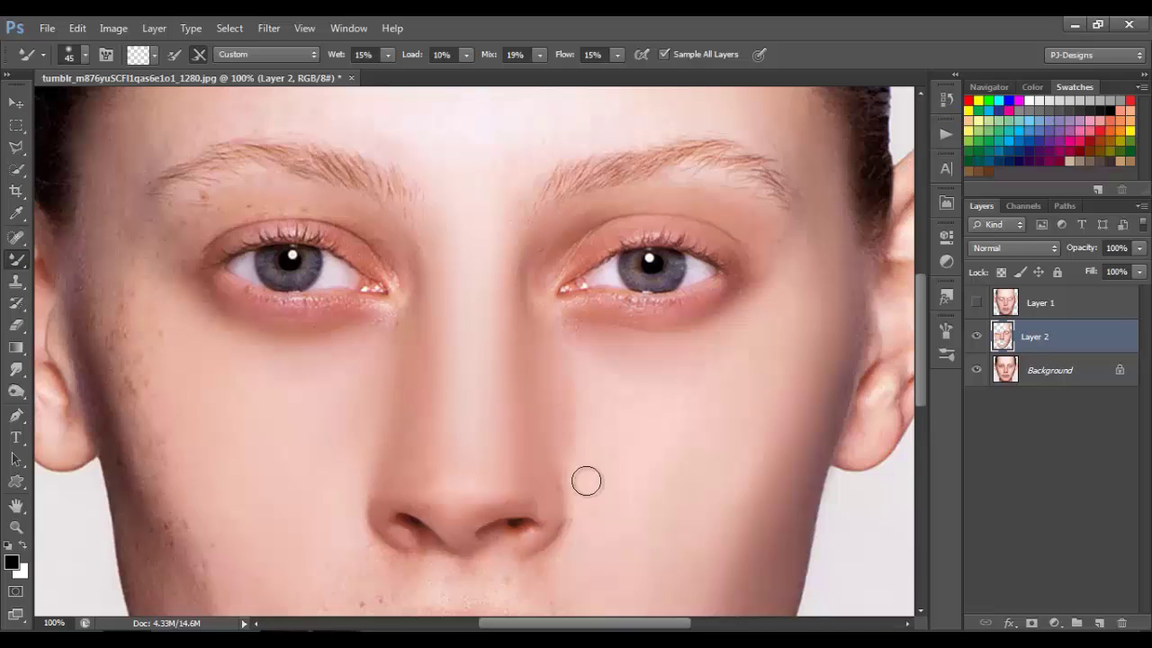
# Refine the edge and underside of the nostril at the image's right in close-up with the Mixer Brush at sizes 10 to 15
pyautogui.hotkey('ctrl', '+')
pyautogui.moveTo(919, 340); pyautogui.dragTo(919, 387)
pyautogui.press('[')
pyautogui.press('[')
pyautogui.press('[')
pyautogui.press('[')
pyautogui.press('[')
pyautogui.press('[')
pyautogui.press('[')
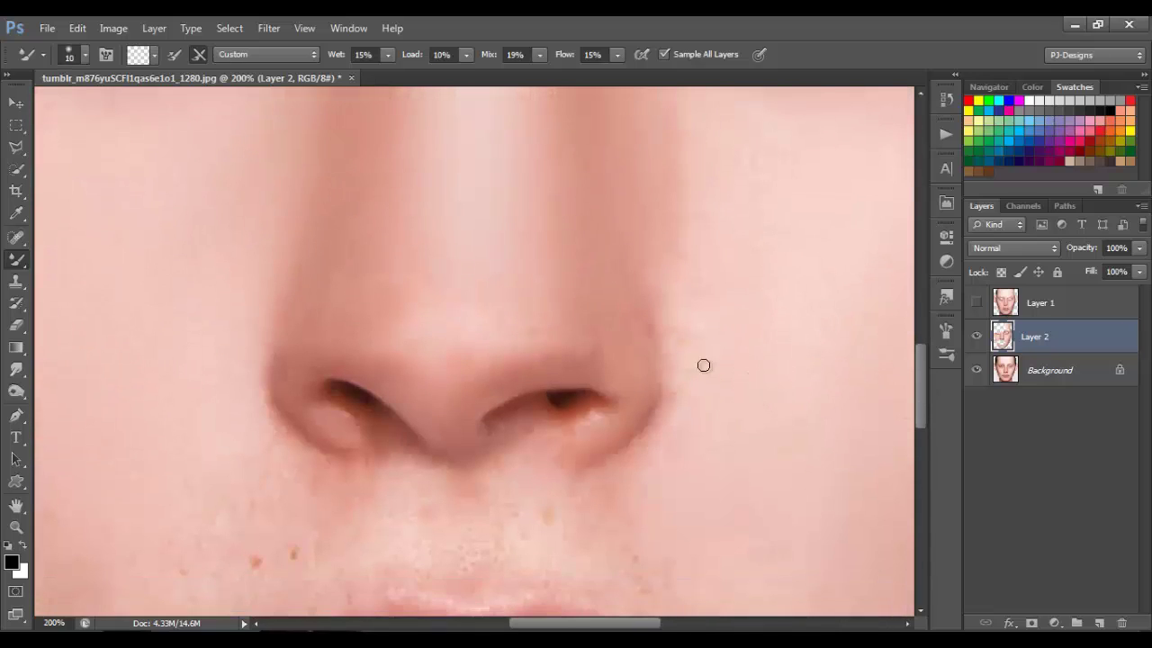
pyautogui.press(']')
pyautogui.moveTo(674, 484); pyautogui.dragTo(717, 402)
pyautogui.press('[')
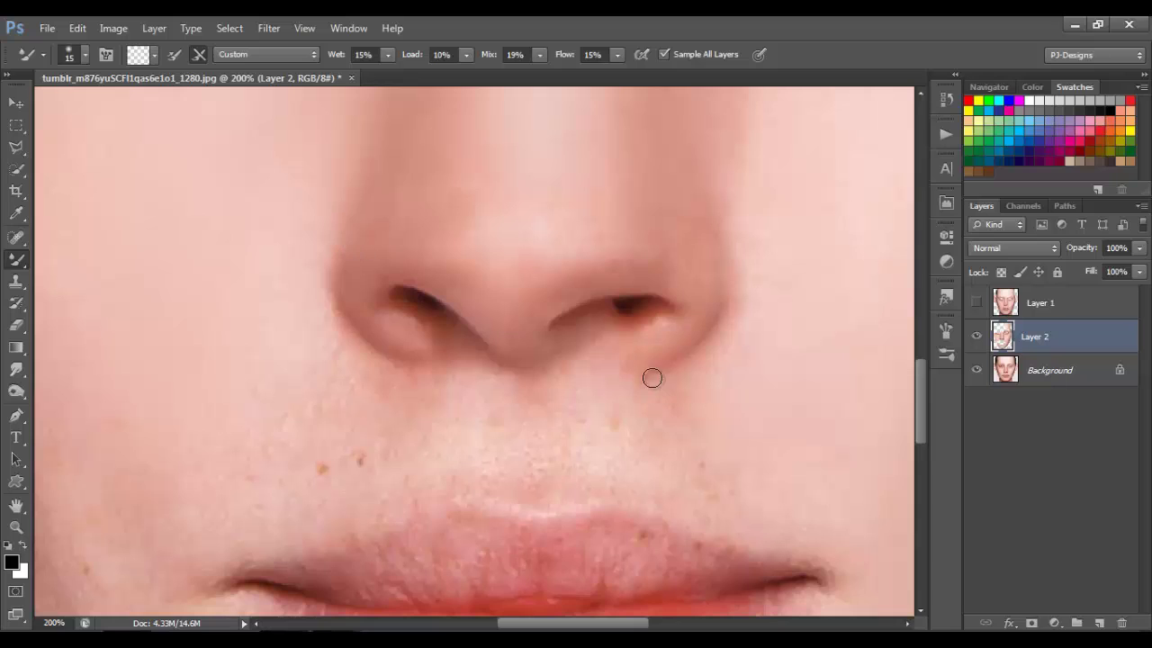
# Enlarge the Mixer Brush to 30 and smooth the skin between the nose and the upper lip
pyautogui.press(']')
pyautogui.press(']')
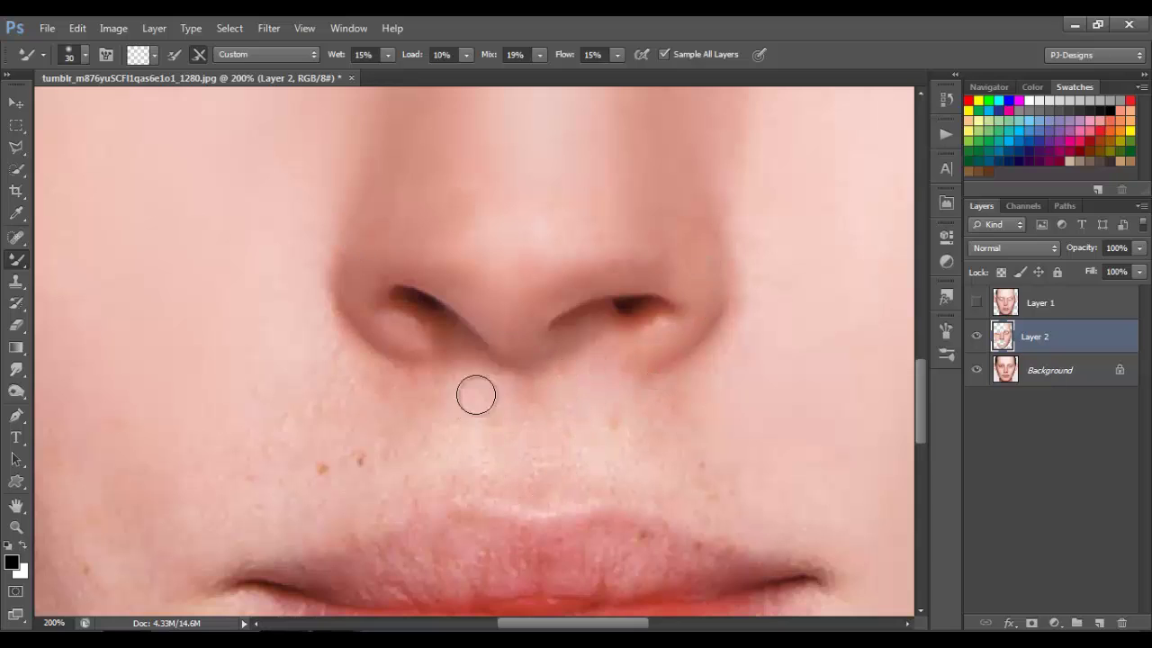
pyautogui.moveTo(489, 411)
pyautogui.mouseDown()
pyautogui.moveTo(610, 412)
pyautogui.moveTo(610, 402)
pyautogui.moveTo(574, 408)
pyautogui.moveTo(558, 439)
pyautogui.moveTo(435, 418)
pyautogui.moveTo(369, 384)
pyautogui.moveTo(426, 464)
pyautogui.mouseUp()
pyautogui.hotkey('ctrl', '-')
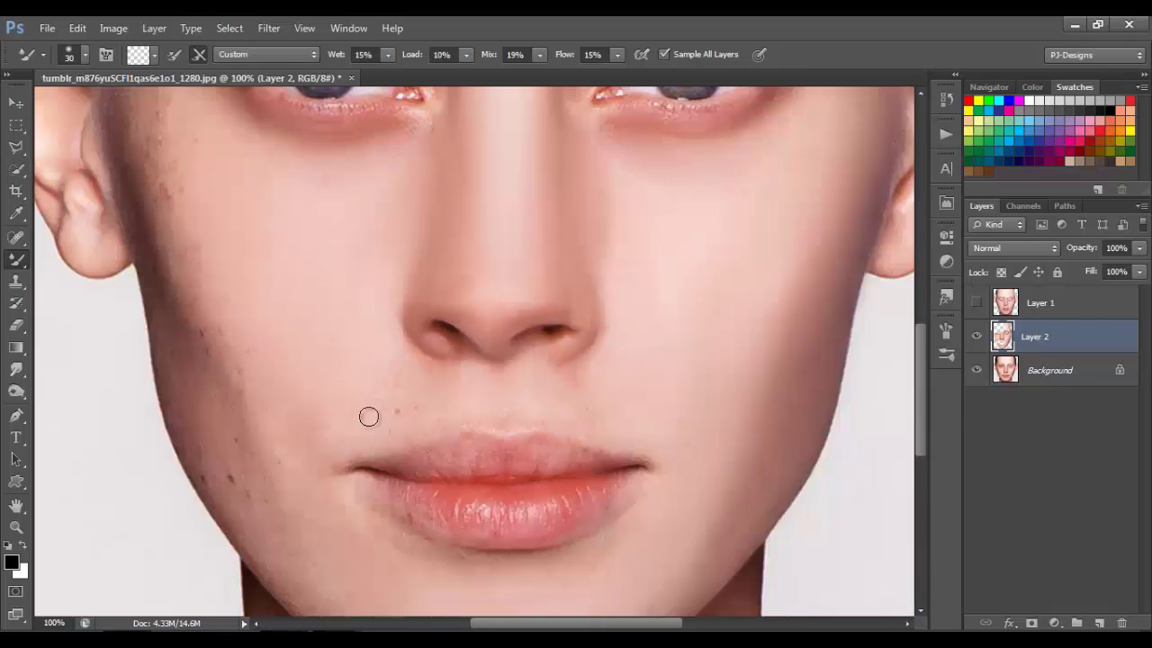
# Enlarge the Mixer Brush to 50, blend away the remaining spots above the upper lip, and smooth the tip of the nose
pyautogui.press(']')
pyautogui.press(']')
pyautogui.moveTo(369, 417)
pyautogui.mouseDown()
pyautogui.moveTo(414, 381)
pyautogui.moveTo(393, 432)
pyautogui.moveTo(366, 424)
pyautogui.moveTo(352, 397)
pyautogui.moveTo(394, 390)
pyautogui.moveTo(404, 350)
pyautogui.moveTo(425, 353)
pyautogui.moveTo(387, 294)
pyautogui.moveTo(506, 367)
pyautogui.moveTo(454, 375)
pyautogui.moveTo(598, 411)
pyautogui.moveTo(531, 422)
pyautogui.mouseUp()
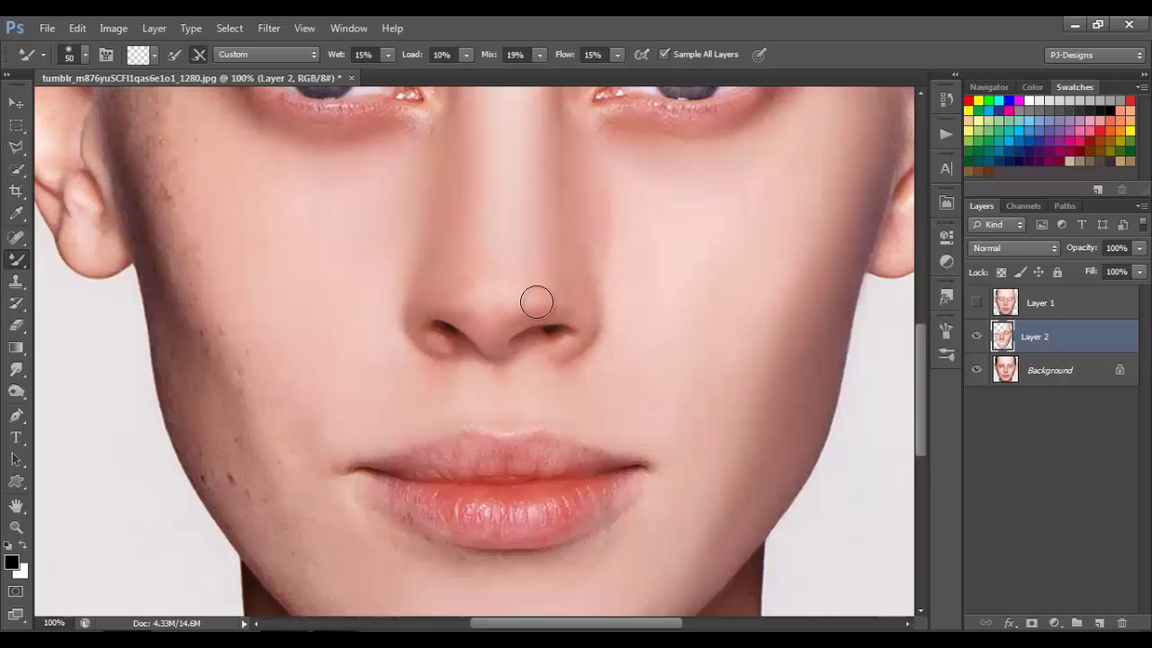
pyautogui.moveTo(536, 302)
pyautogui.mouseDown()
pyautogui.moveTo(516, 301)
pyautogui.moveTo(566, 308)
pyautogui.mouseUp()
pyautogui.moveTo(448, 300)
pyautogui.mouseDown()
pyautogui.moveTo(477, 285)
pyautogui.moveTo(471, 243)
pyautogui.moveTo(469, 274)
pyautogui.mouseUp()
# Enlarge the Mixer Brush to 80 and blend away the blemishes on the shaded cheek and jaw at the image's left
pyautogui.press(']')
pyautogui.press(']')
pyautogui.press(']')
pyautogui.press('space')
pyautogui.moveTo(320, 431); pyautogui.dragTo(519, 366)
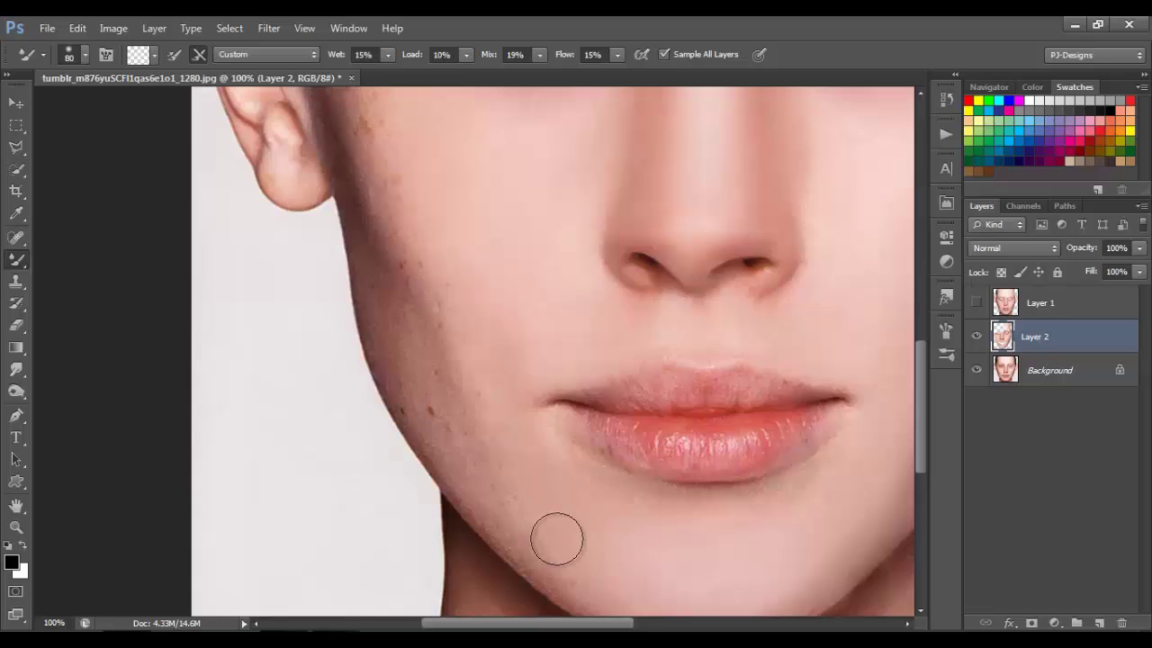
pyautogui.moveTo(556, 542); pyautogui.dragTo(492, 441)
pyautogui.moveTo(382, 297); pyautogui.dragTo(491, 586)
pyautogui.moveTo(379, 258)
pyautogui.mouseDown()
pyautogui.moveTo(399, 379)
pyautogui.moveTo(360, 270)
pyautogui.moveTo(453, 503)
pyautogui.moveTo(421, 502)
pyautogui.moveTo(449, 517)
pyautogui.moveTo(413, 529)
pyautogui.moveTo(353, 363)
pyautogui.moveTo(403, 444)
pyautogui.mouseUp()
# Reduce the Mixer Brush to 45 and smooth the skin along the jaw edge at the image's left, between the chin and the ear
pyautogui.press('[')
pyautogui.press('[')
pyautogui.press('[')
pyautogui.press('[')
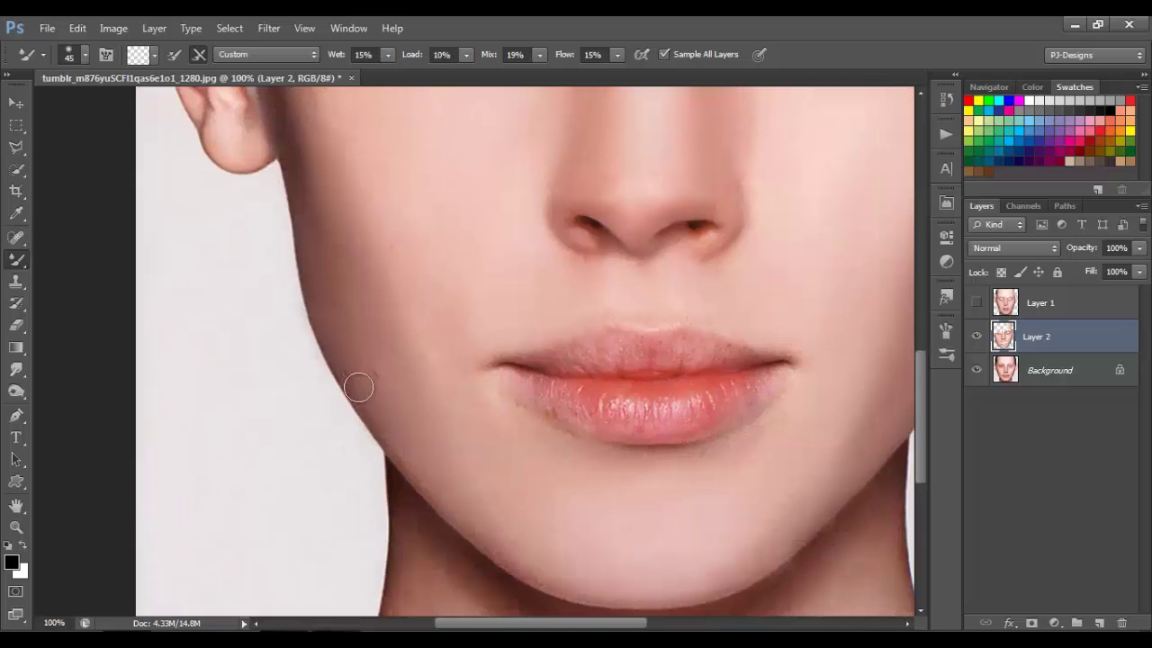
pyautogui.moveTo(401, 278)
pyautogui.mouseDown()
pyautogui.moveTo(430, 422)
pyautogui.moveTo(417, 475)
pyautogui.mouseUp()
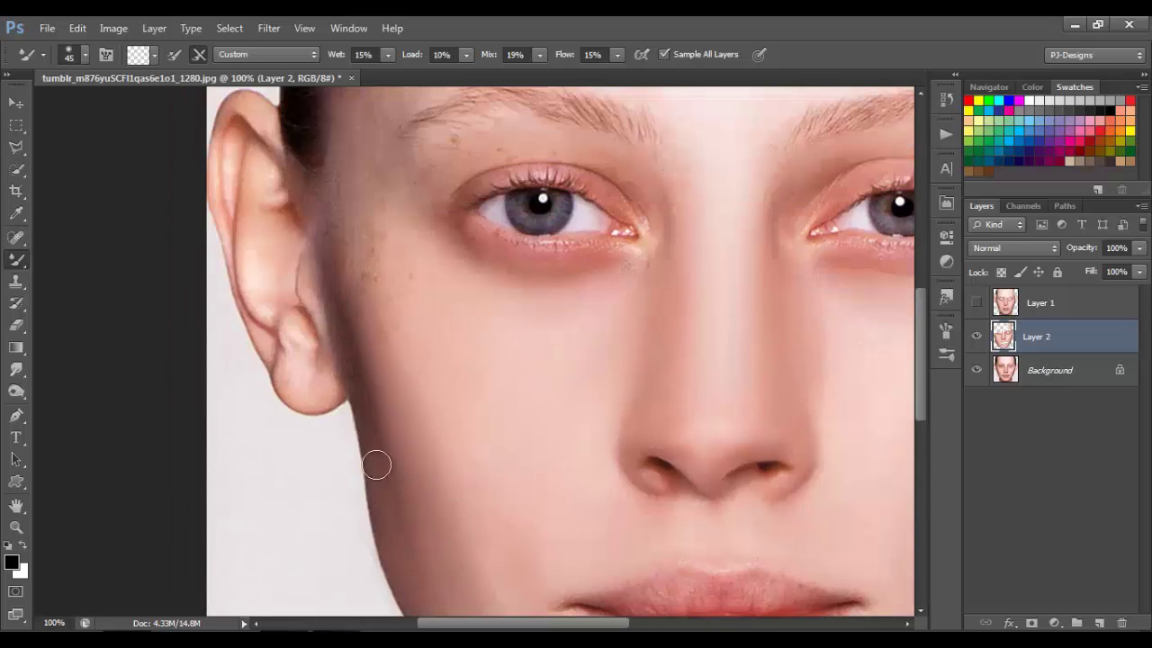
# Set the Mixer Brush to 50 and blend away the freckles between the ear and the eye at the image's left
pyautogui.moveTo(511, 360); pyautogui.dragTo(571, 431)
pyautogui.press(']')
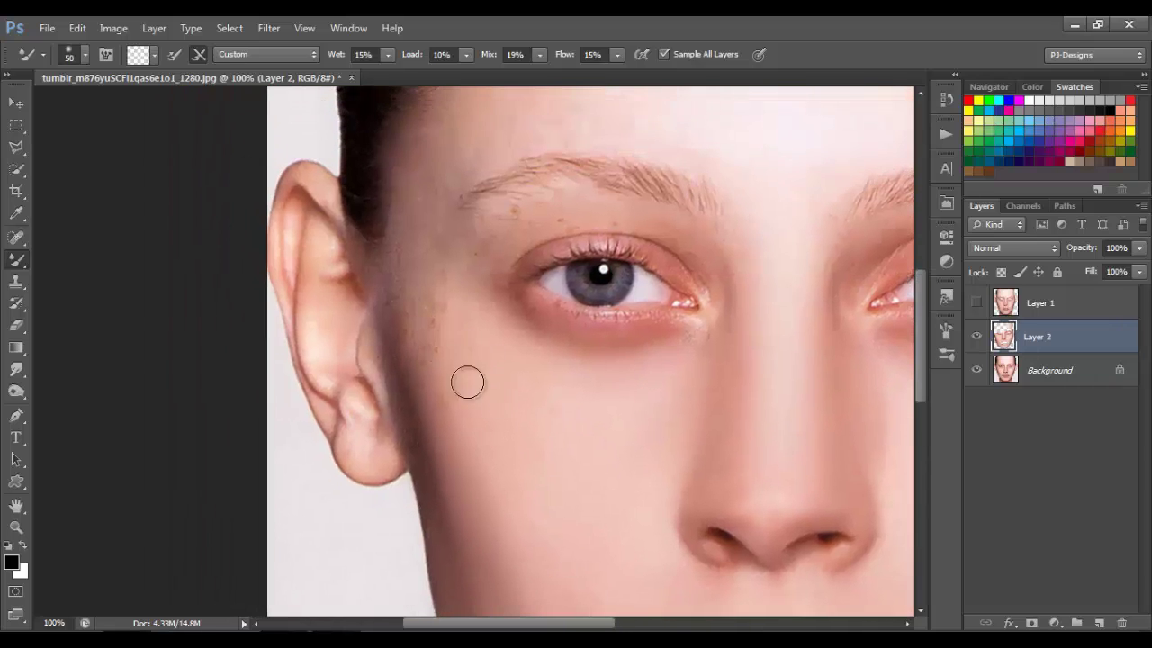
pyautogui.moveTo(426, 371); pyautogui.dragTo(430, 344)
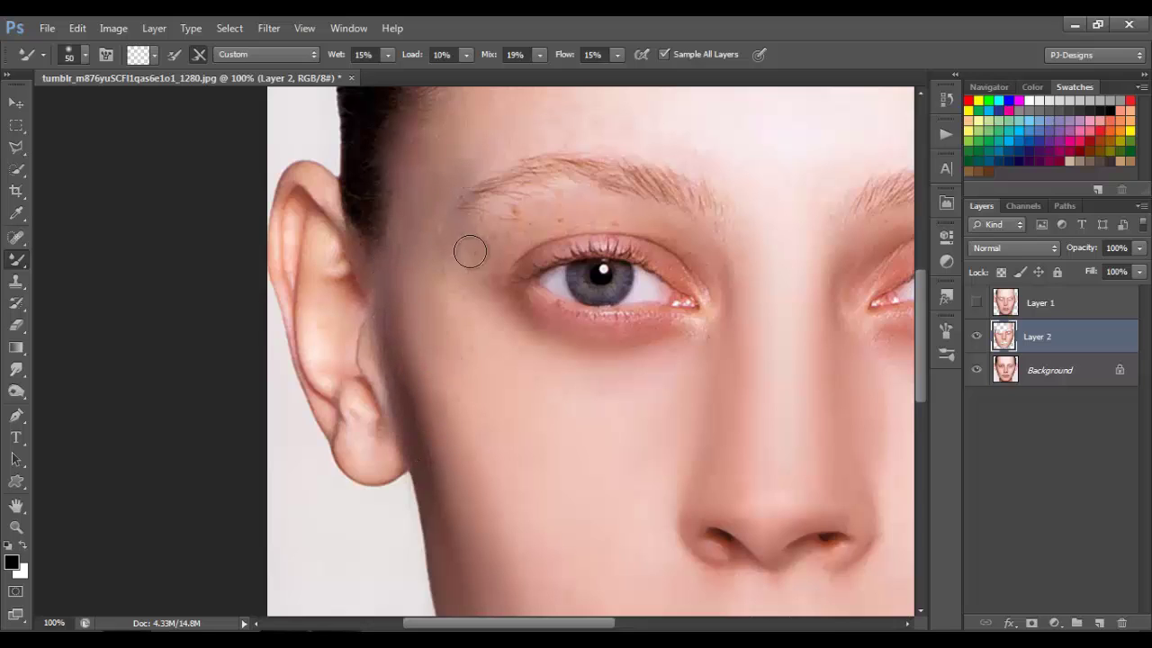
# Enlarge the Mixer Brush to 80 and smooth the temple beside the eyebrow at the image's left
pyautogui.moveTo(462, 258); pyautogui.dragTo(445, 450)
pyautogui.press(']')
pyautogui.press(']')
pyautogui.press(']')
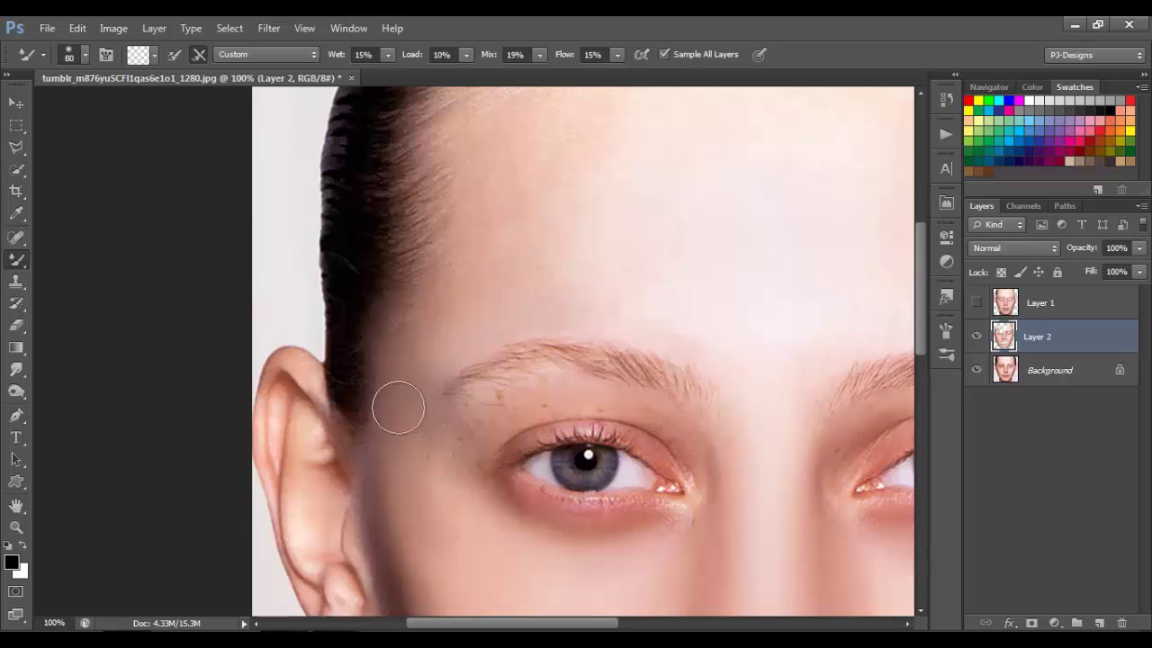
# Enlarge the Mixer Brush to 90 and smooth the forehead along the hairline at the image's left
pyautogui.moveTo(510, 249)
pyautogui.mouseDown()
pyautogui.moveTo(422, 412)
pyautogui.moveTo(498, 227)
pyautogui.moveTo(355, 379)
pyautogui.moveTo(368, 211)
pyautogui.mouseUp()
pyautogui.press(']')
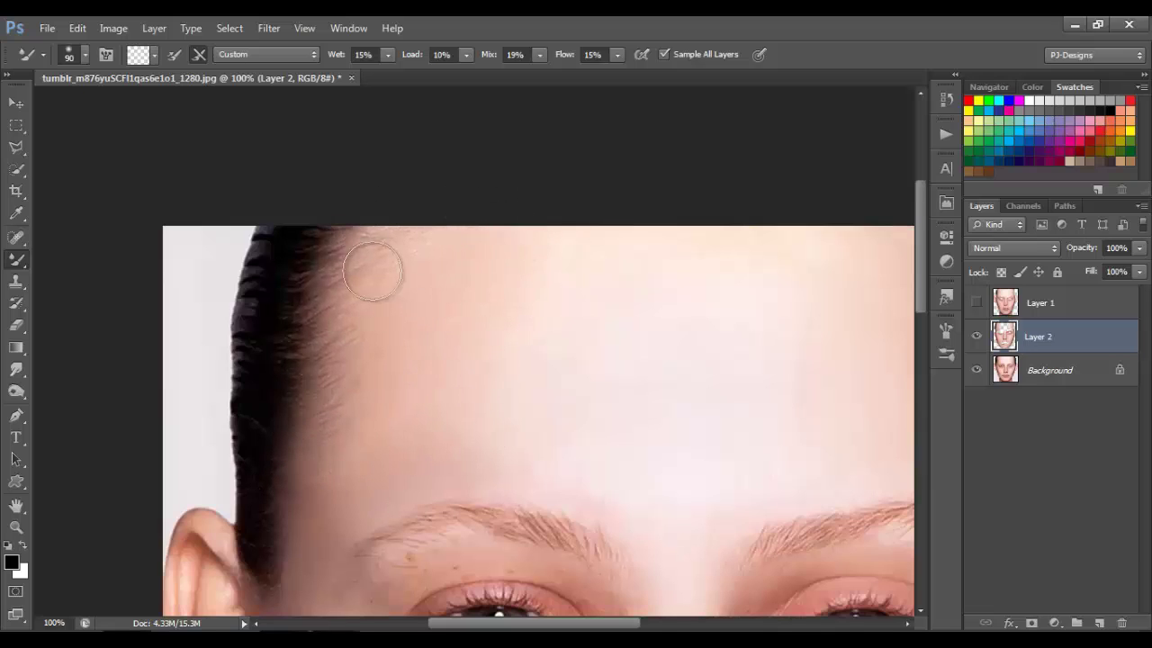
pyautogui.moveTo(418, 416); pyautogui.dragTo(455, 299)
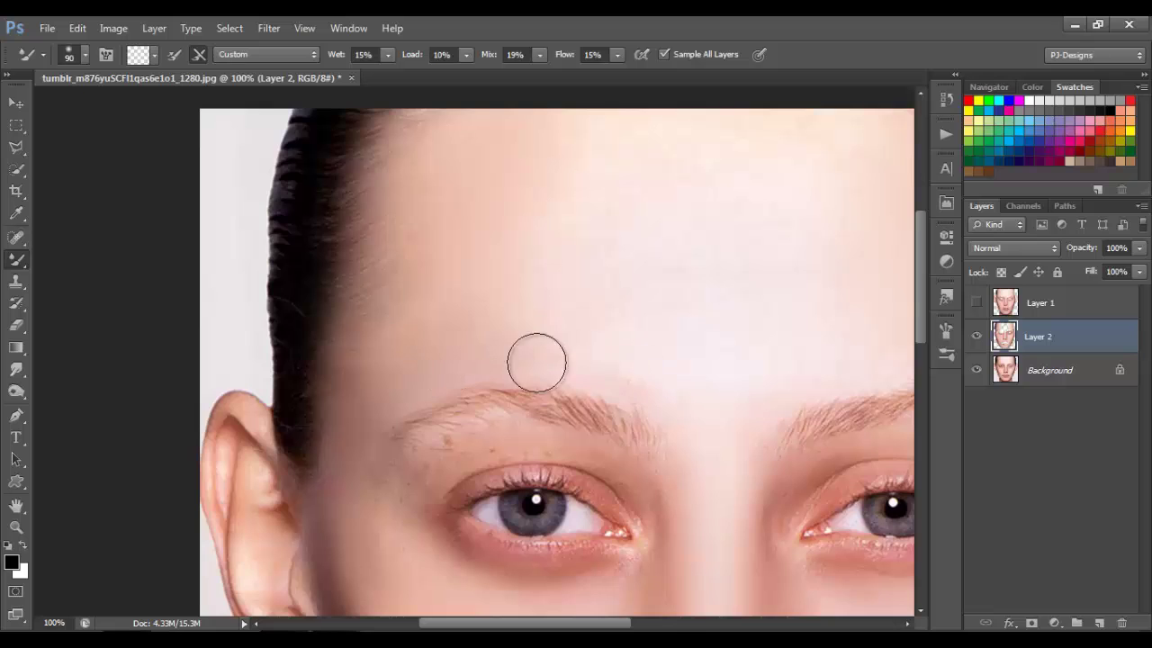
pyautogui.hotkey('ctrl', '-')
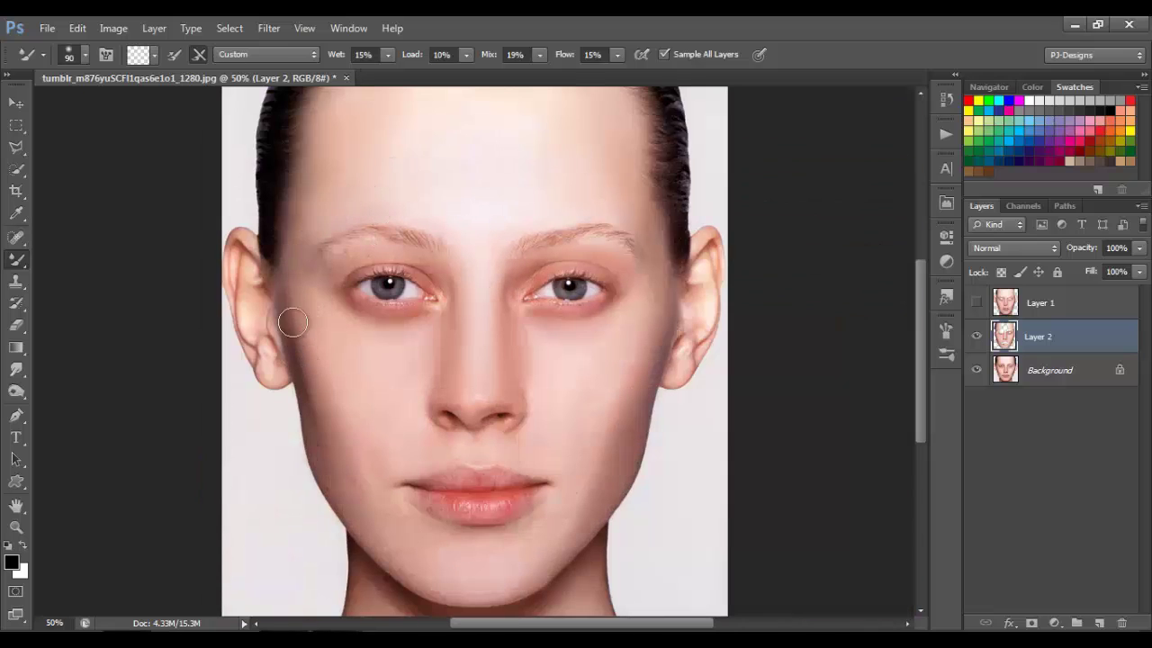
# Reduce the Mixer Brush to 45 and smooth the lower cheek beside the mouth corner at the image's left
pyautogui.hotkey('ctrl', '+')
pyautogui.hotkey('ctrl', '+')
pyautogui.moveTo(377, 521); pyautogui.dragTo(529, 297)
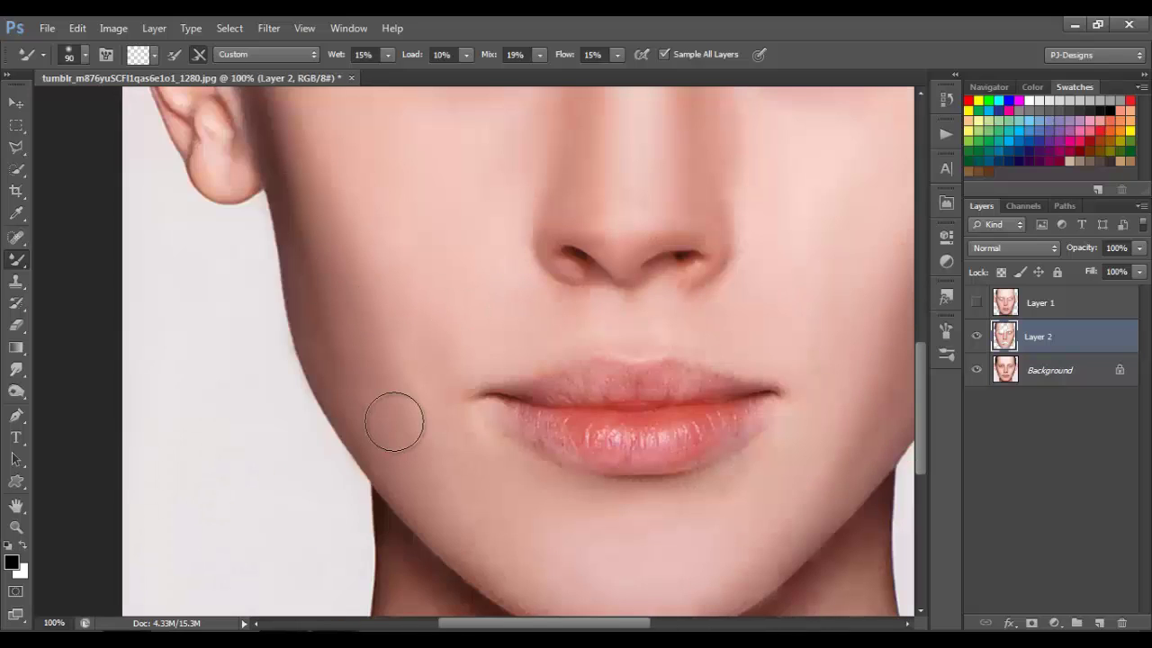
pyautogui.press('[')
pyautogui.press('[')
pyautogui.press('[')
pyautogui.press('[')
pyautogui.press('[')
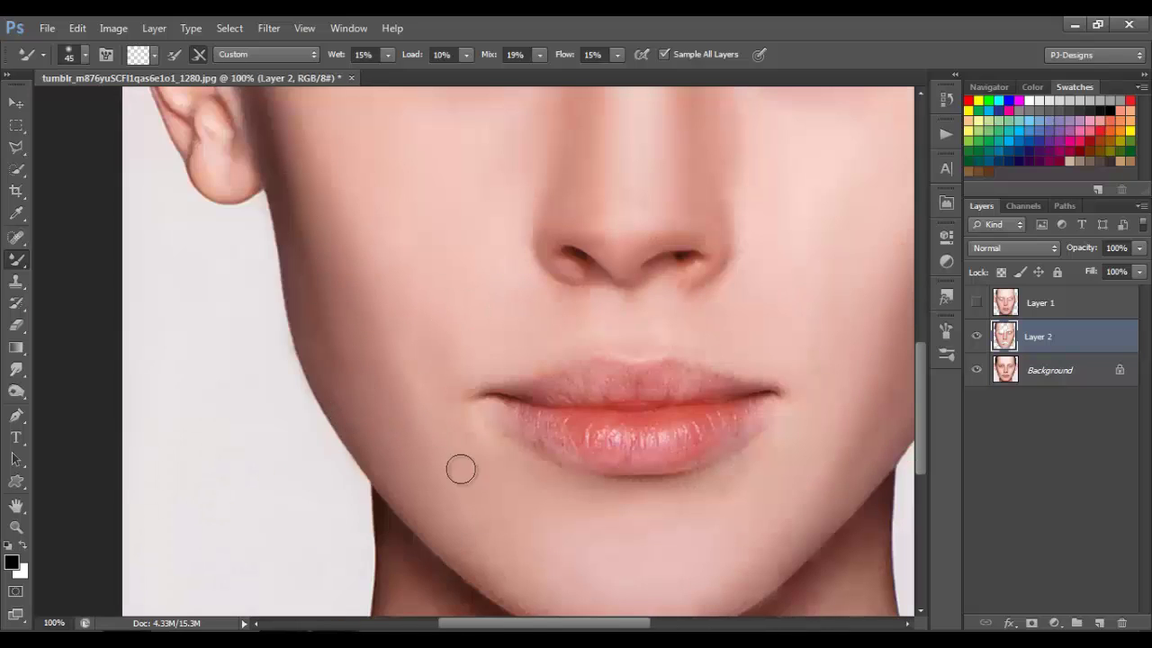
# Reduce the Mixer Brush to 35 and blend away the spots between the eyebrow and the upper eyelid at the image's left
pyautogui.hotkey('ctrl', '+')
pyautogui.moveTo(918, 410); pyautogui.dragTo(917, 297)
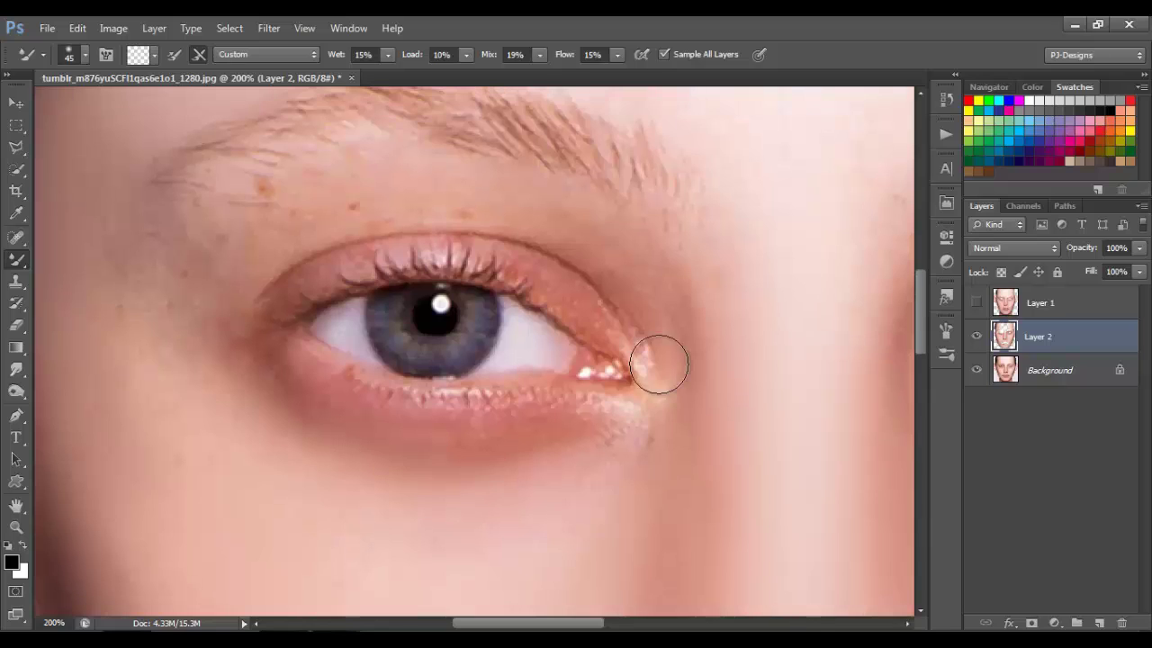
pyautogui.hotkey('ctrl', '-')
pyautogui.press('[')
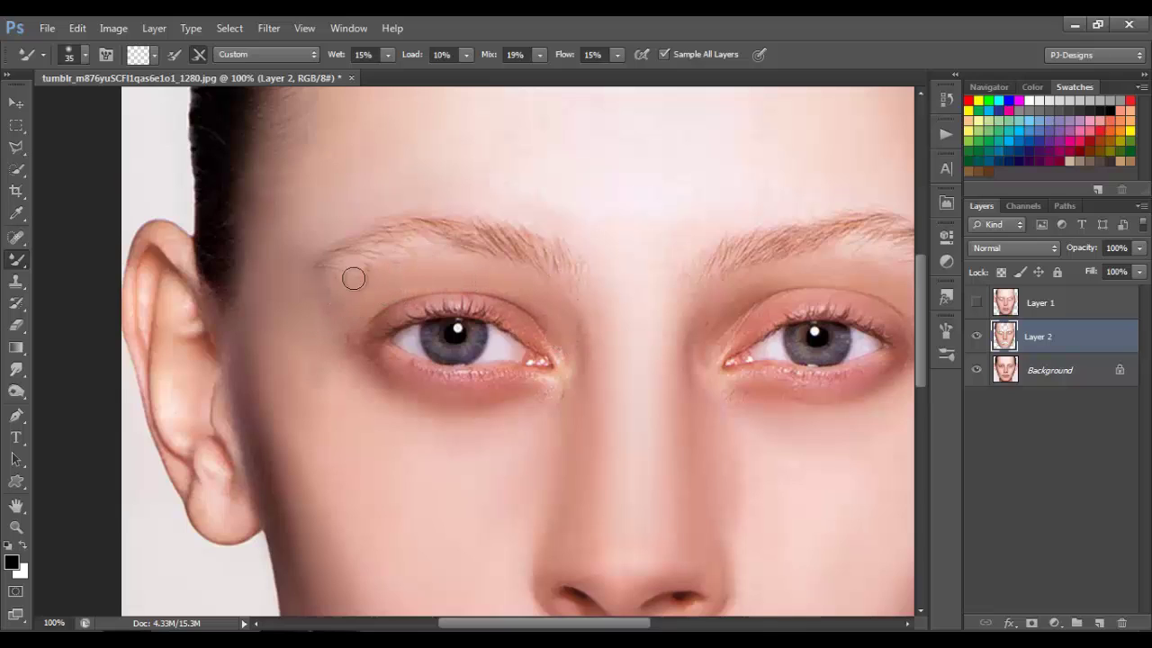
# Smooth the skin beneath the eyebrow and blend the spots at the inner eye corner at the image's left with a smaller Mixer Brush
pyautogui.moveTo(375, 265); pyautogui.dragTo(437, 263)
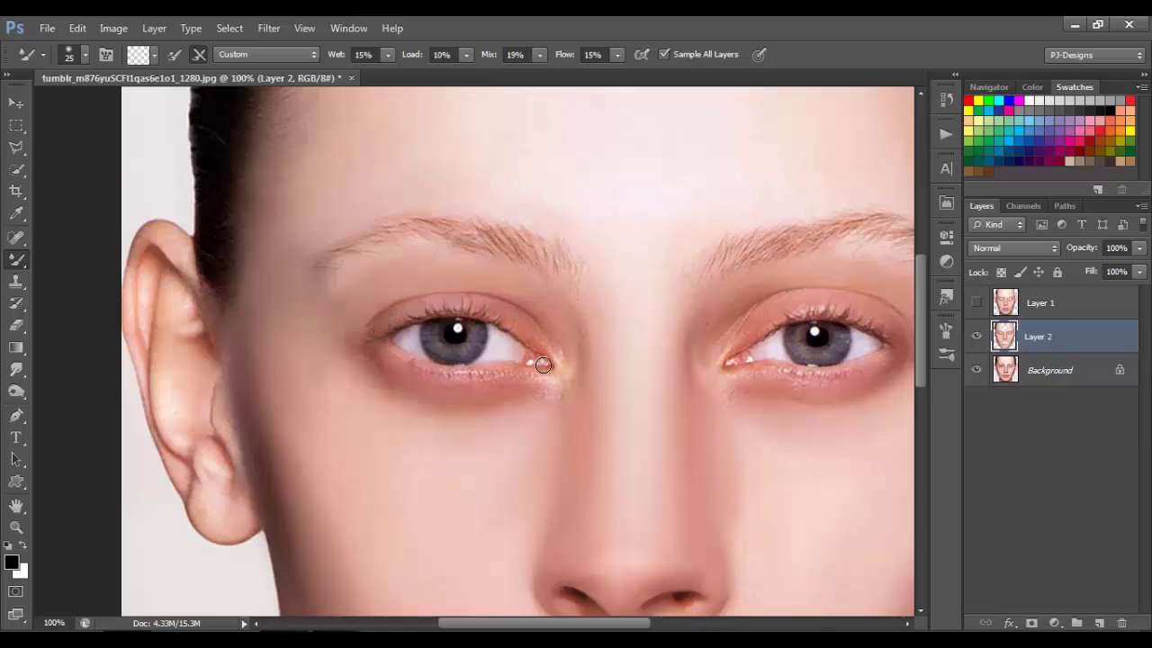
pyautogui.moveTo(322, 627)
pyautogui.click(380, 604)
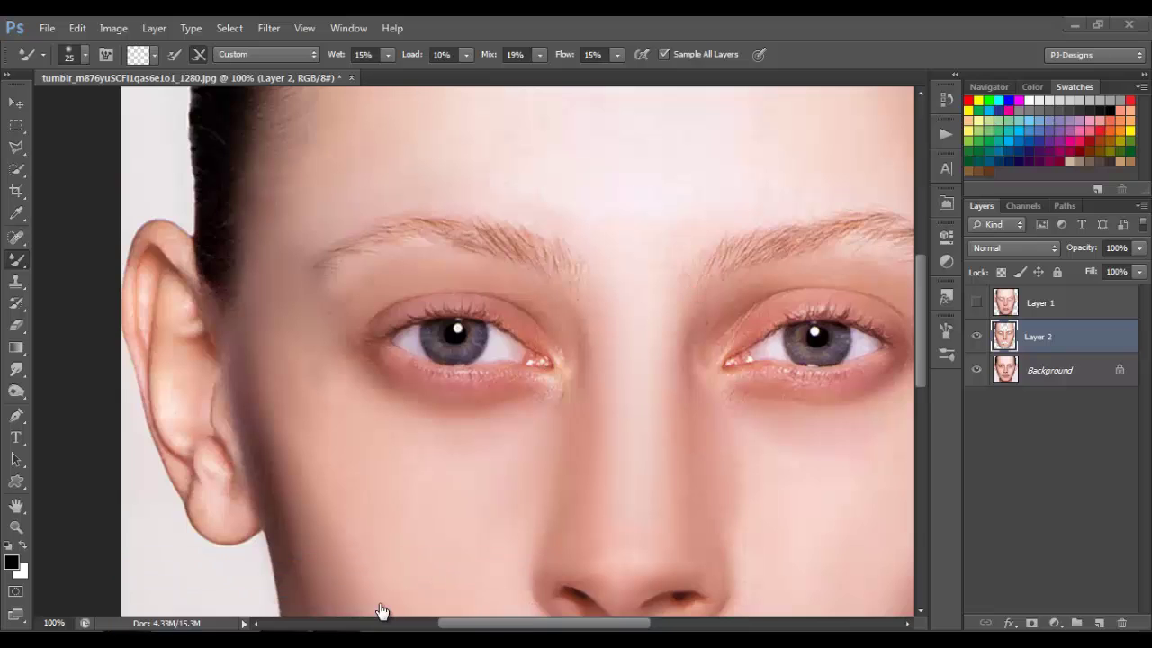
pyautogui.click(1081, 25)
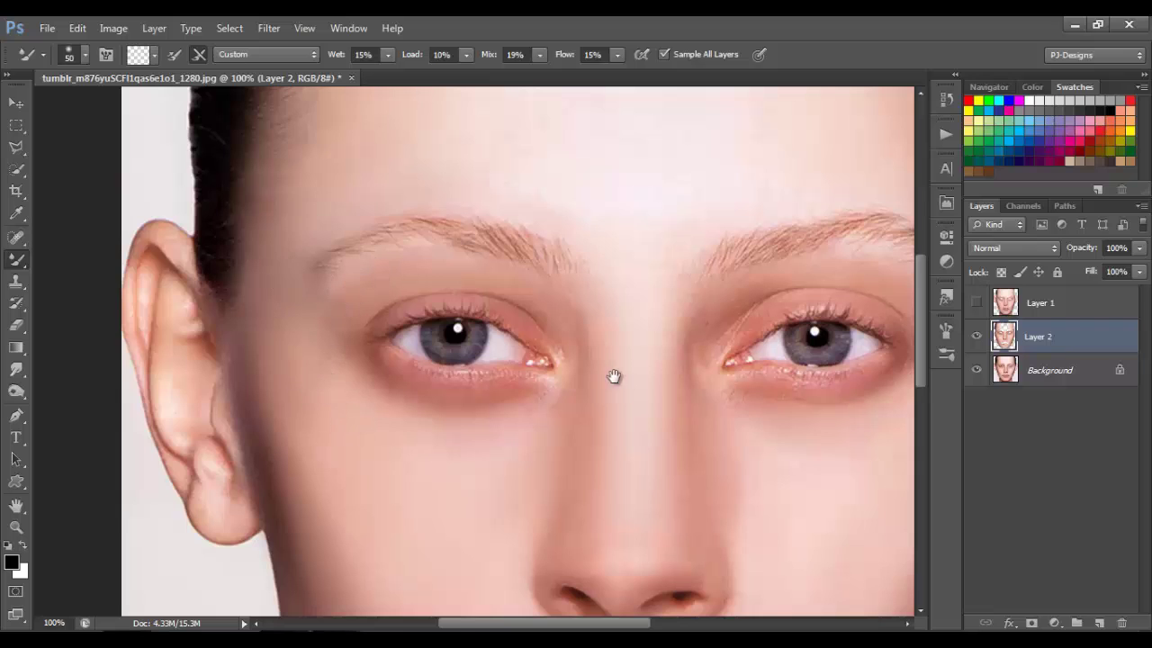
# Enlarge the Mixer Brush to 70 and smooth the lower cheek down to the mouth corner at the image's left
pyautogui.hscroll(5, 615, 378)
pyautogui.press('[')
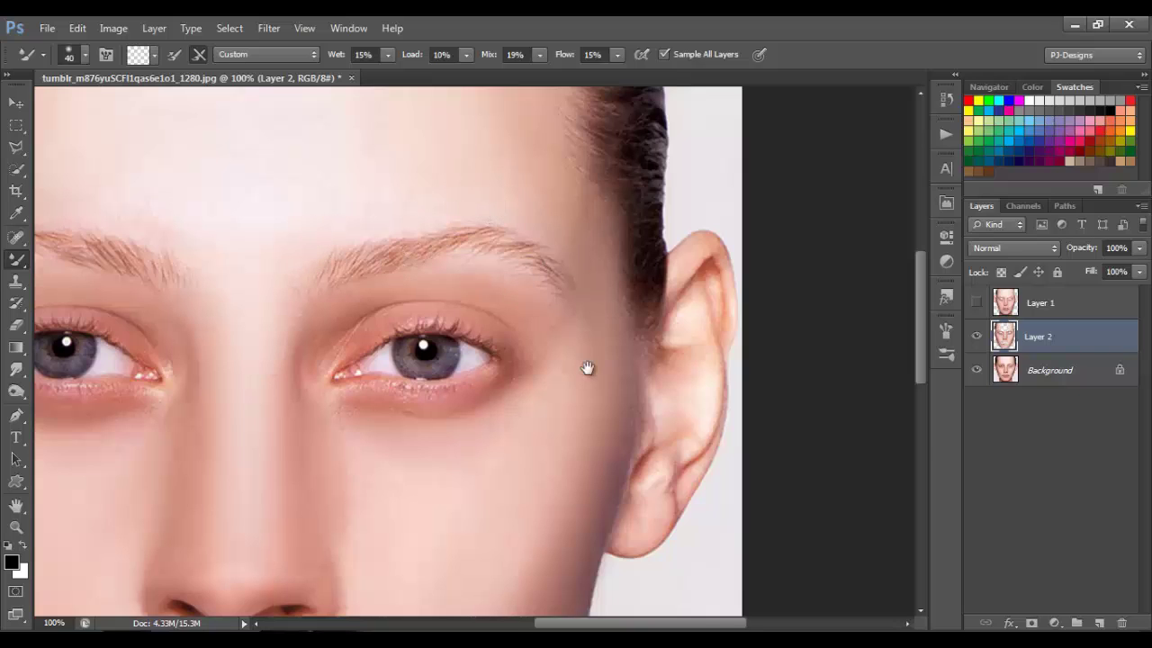
pyautogui.moveTo(588, 369); pyautogui.dragTo(860, 118)
pyautogui.press(']')
pyautogui.press(']')
pyautogui.press(']')
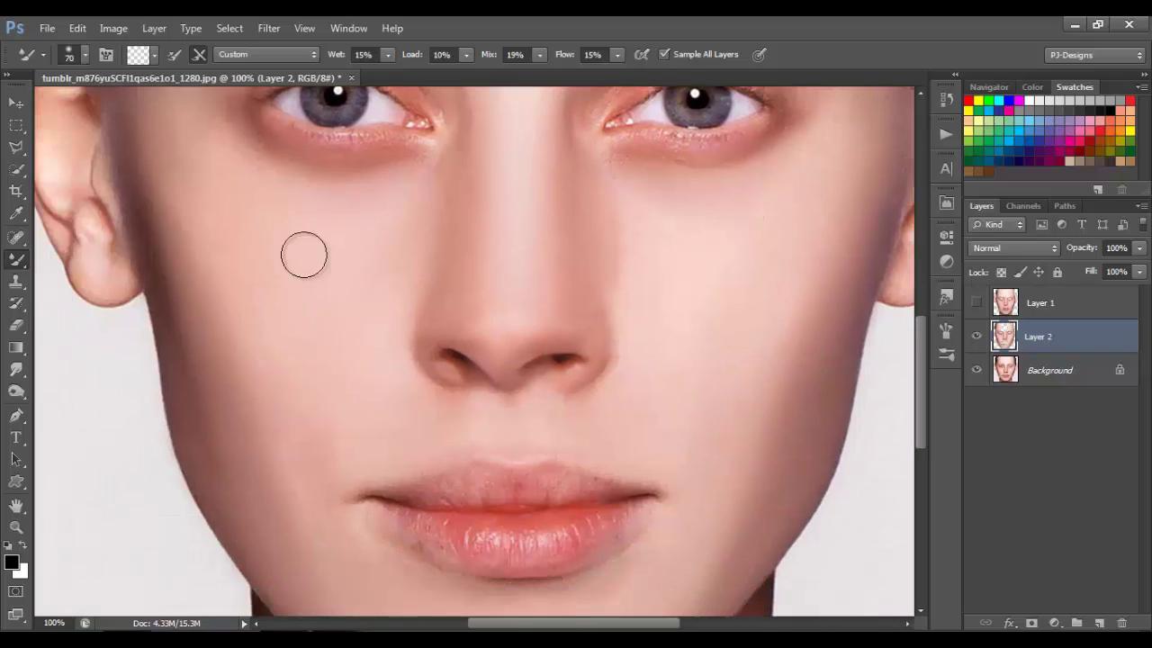
pyautogui.scroll(-3, 335, 424)
pyautogui.hscroll(1, 324, 429)
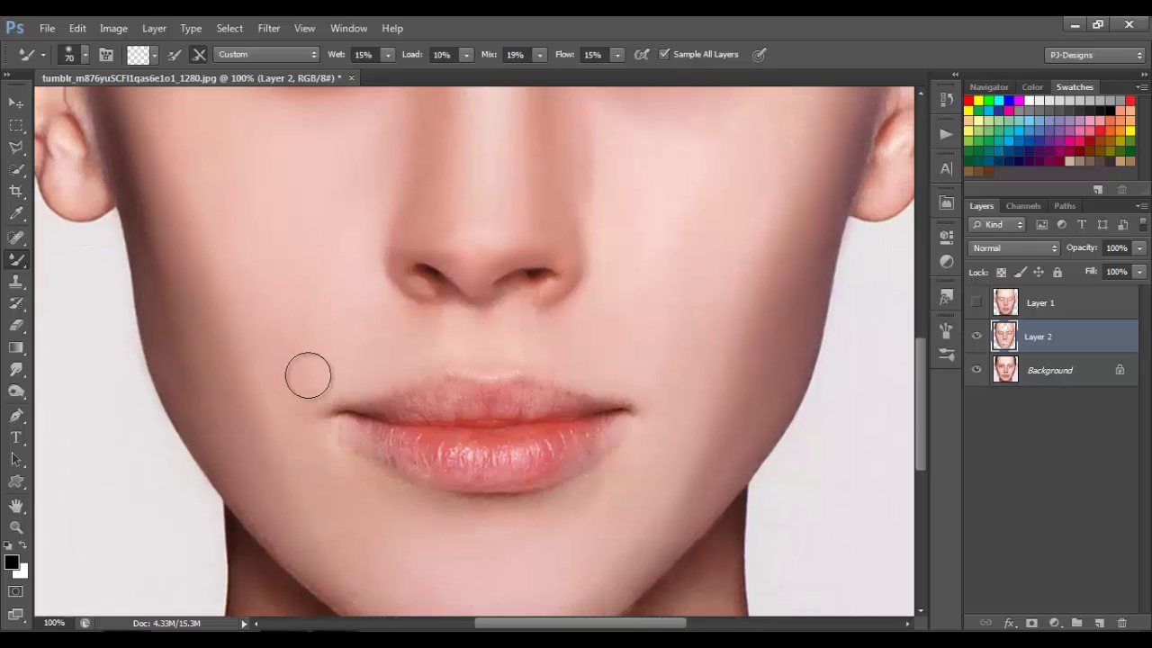
pyautogui.scroll(-3, 308, 494)
pyautogui.hscroll(1, 308, 494)
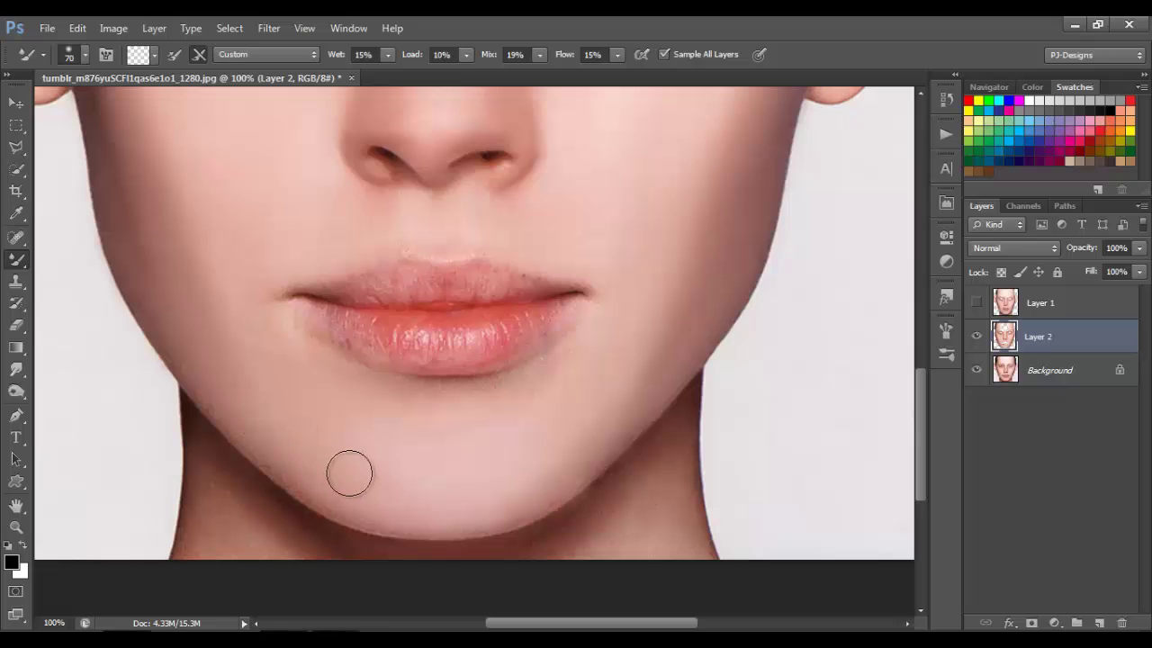
# Reduce the Mixer Brush to 25 and blend away the specks on the skin beneath the lower lip
pyautogui.scroll(2, 576, 436)
pyautogui.scroll(-1, 547, 456)
pyautogui.press('[')
pyautogui.press('[')
pyautogui.press('[')
pyautogui.press('[')
pyautogui.press('[')
pyautogui.press('[')
pyautogui.press('[')
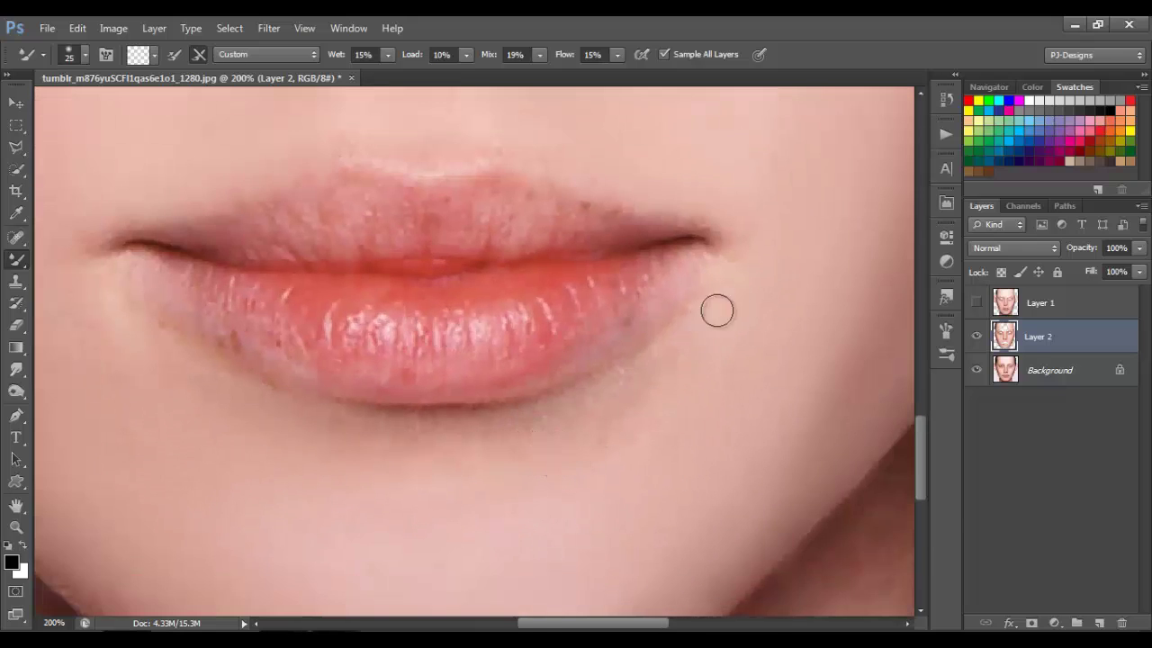
pyautogui.moveTo(494, 425)
pyautogui.mouseDown()
pyautogui.moveTo(484, 405)
pyautogui.moveTo(369, 425)
pyautogui.moveTo(547, 423)
pyautogui.moveTo(446, 426)
pyautogui.moveTo(118, 308)
pyautogui.moveTo(311, 432)
pyautogui.moveTo(107, 317)
pyautogui.mouseUp()
pyautogui.hscroll(-3, 107, 316)
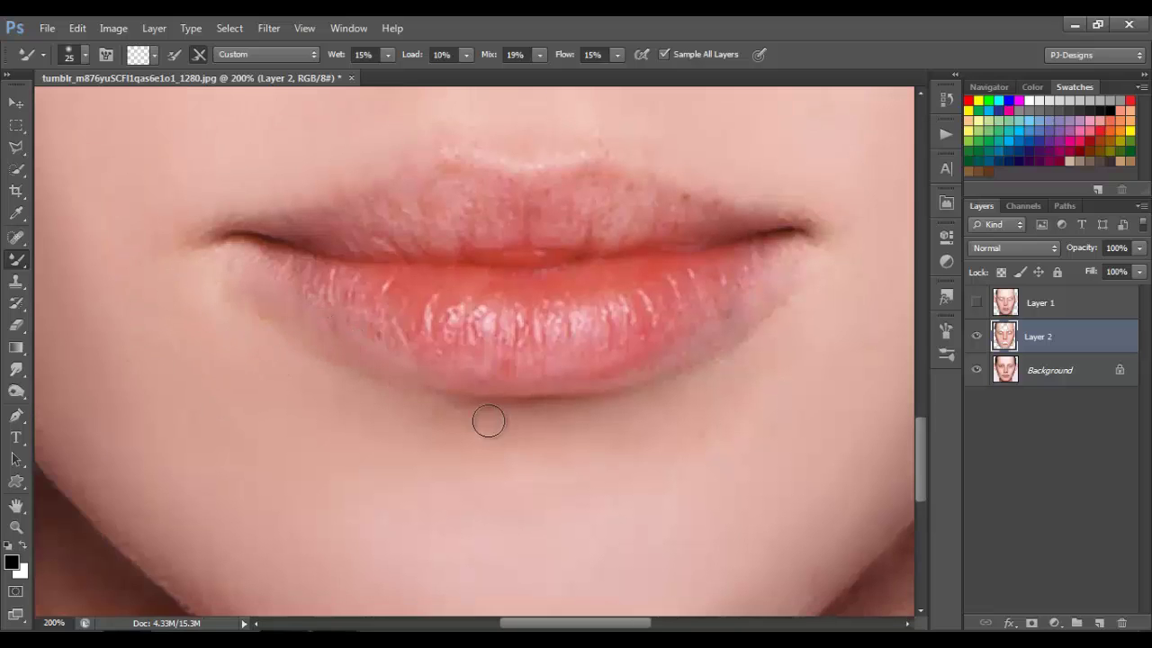
pyautogui.hscroll(2, 566, 416)
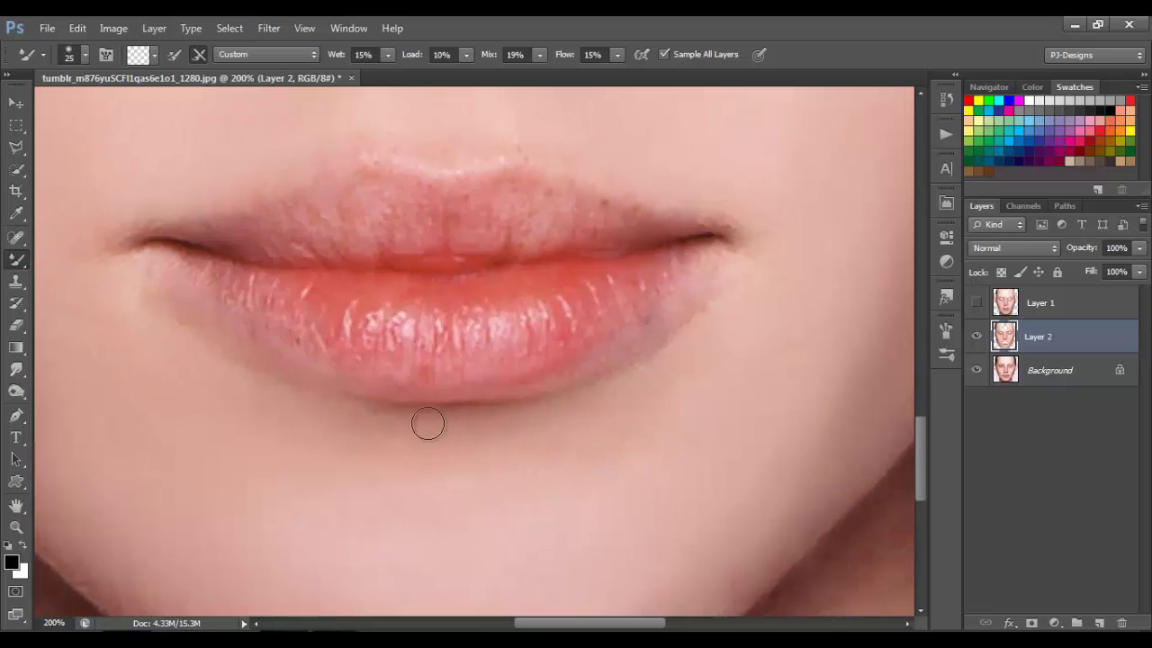
# Reduce the Mixer Brush to 20 and smooth the lower lip's edge near the mouth corner at the image's left
pyautogui.press('[')
pyautogui.hscroll(-3, 252, 324)
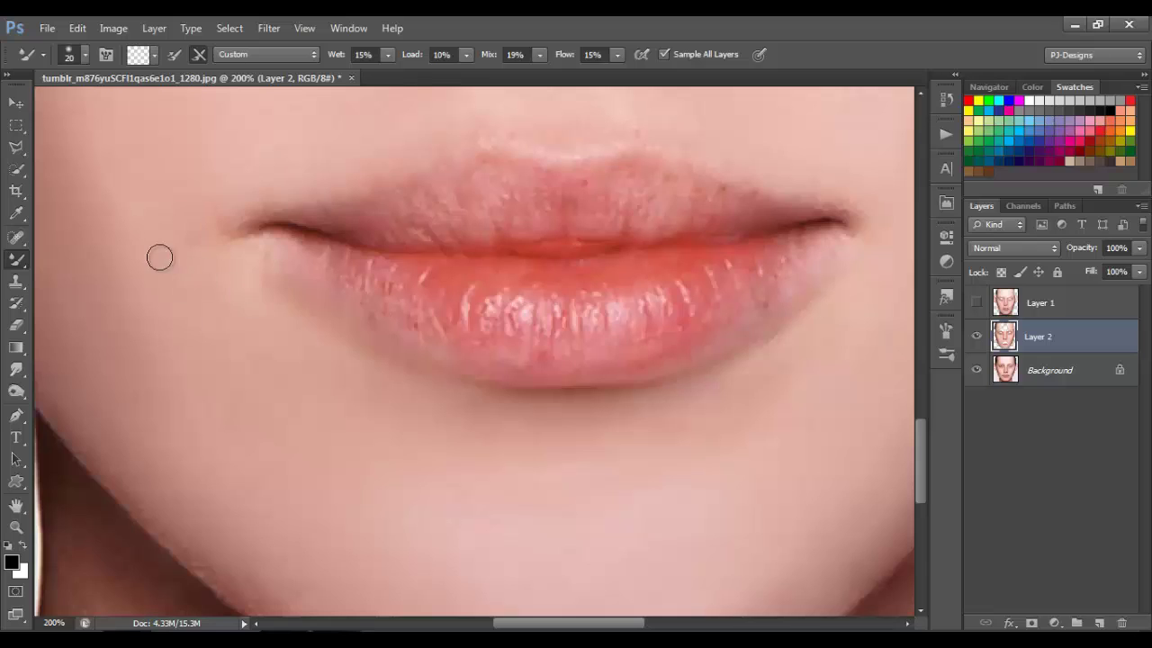
pyautogui.moveTo(319, 283); pyautogui.dragTo(257, 411)
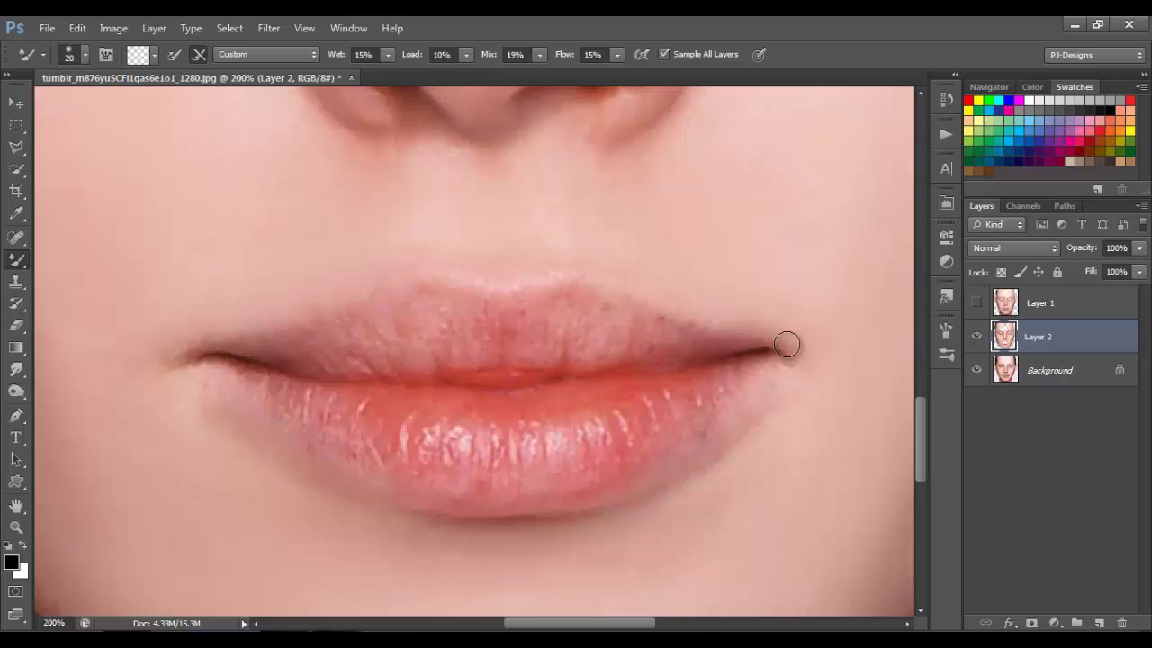
# Smooth the skin between the nose and the upper lip's outline, bringing the Mixer Brush back to 20
pyautogui.press(']')
pyautogui.press(']')
pyautogui.press(']')
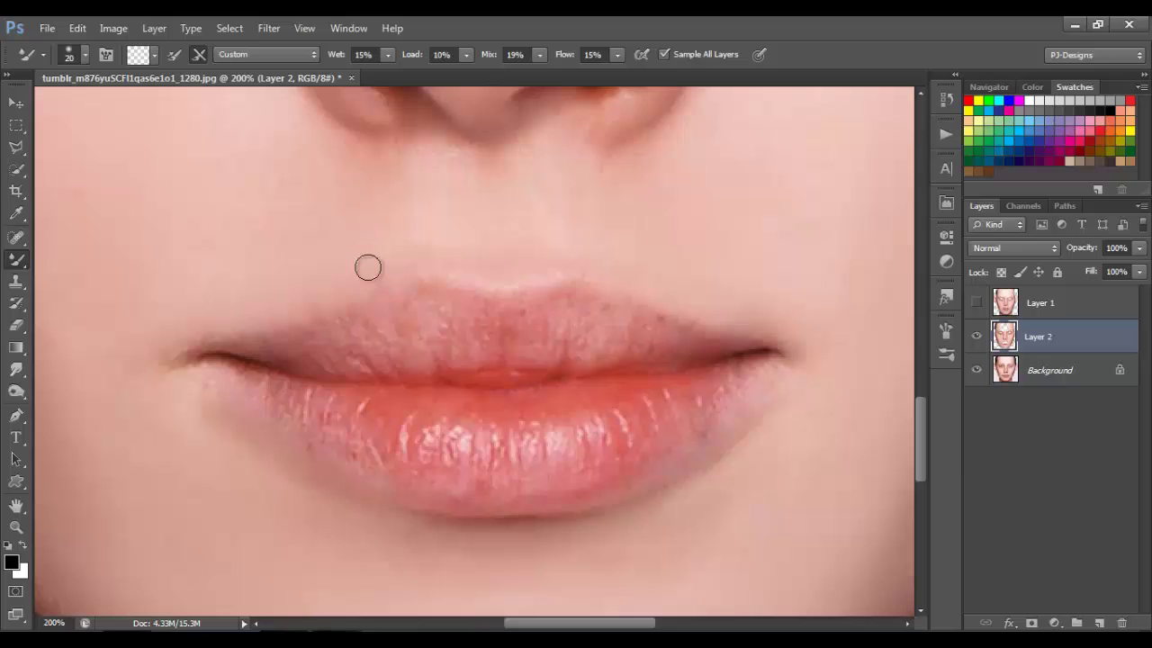
pyautogui.press('[')
pyautogui.press('[')
pyautogui.press('[')
pyautogui.scroll(-1, 654, 417)
pyautogui.scroll(-1, 654, 417)
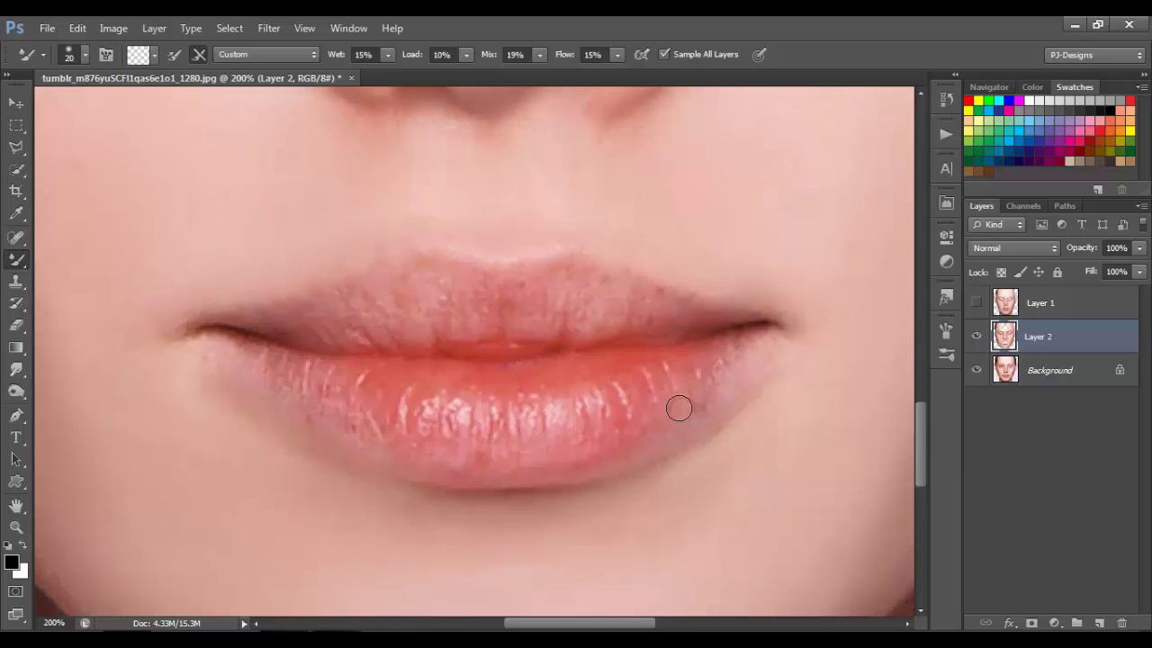
# Smooth the creases, spots and highlights across the lower lip with the Mixer Brush at sizes 20 and 15
pyautogui.moveTo(646, 453)
pyautogui.mouseDown()
pyautogui.moveTo(774, 349)
pyautogui.moveTo(647, 461)
pyautogui.moveTo(599, 471)
pyautogui.mouseUp()
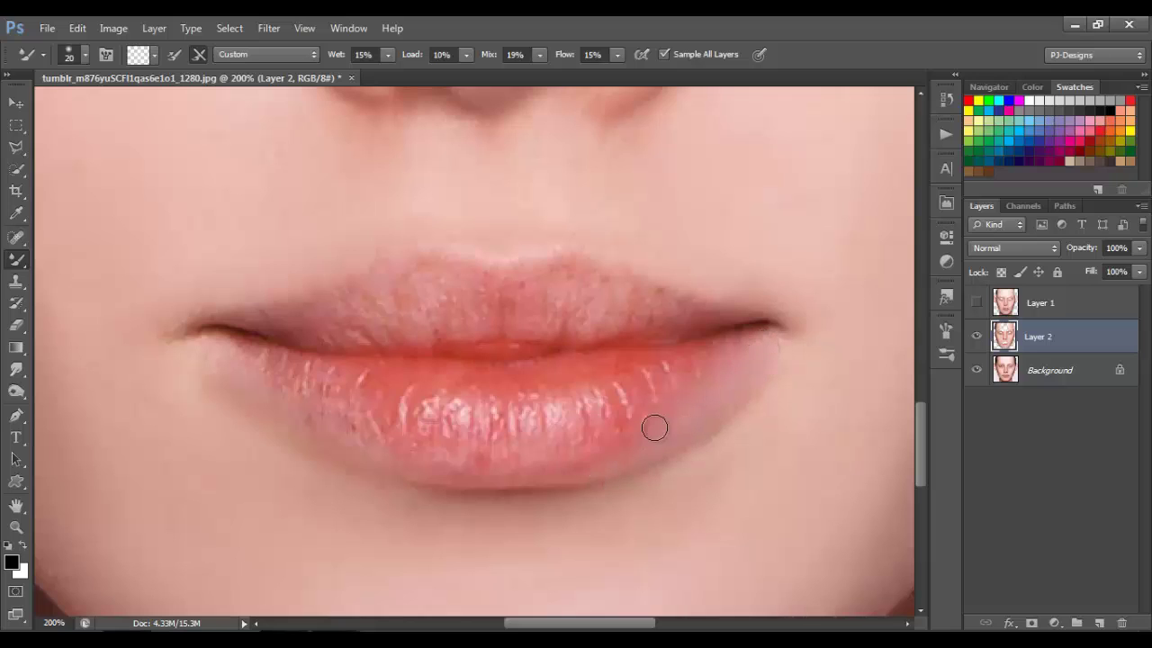
pyautogui.moveTo(612, 396); pyautogui.dragTo(599, 434)
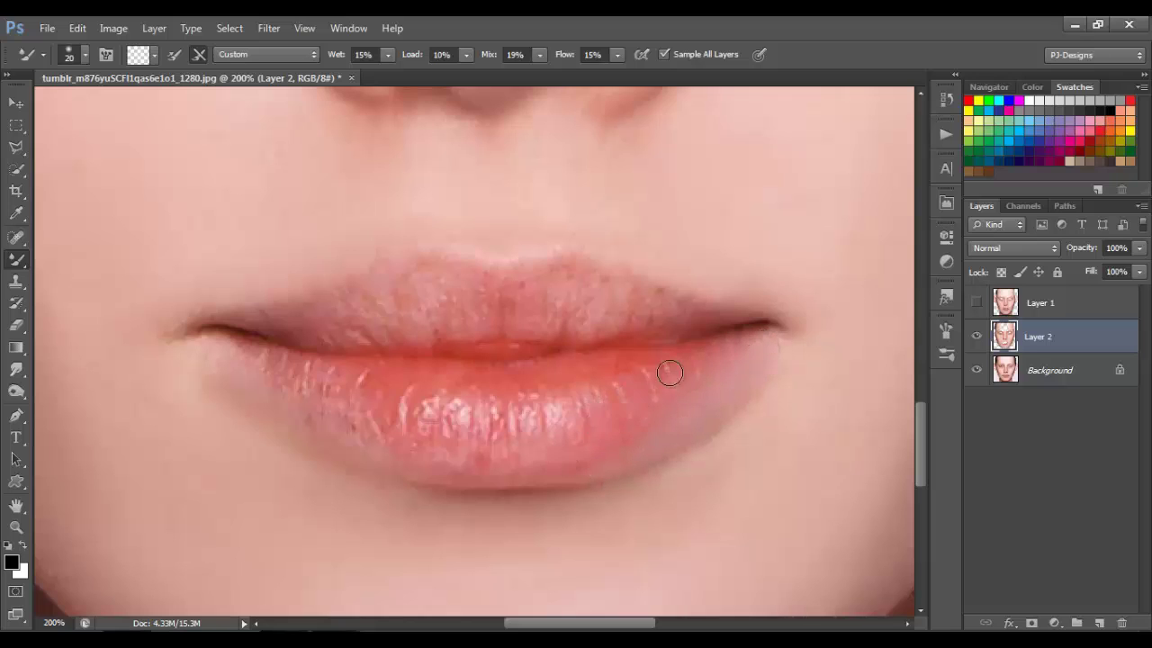
pyautogui.moveTo(670, 371)
pyautogui.mouseDown()
pyautogui.moveTo(615, 407)
pyautogui.moveTo(569, 411)
pyautogui.moveTo(543, 430)
pyautogui.moveTo(535, 458)
pyautogui.moveTo(539, 419)
pyautogui.mouseUp()
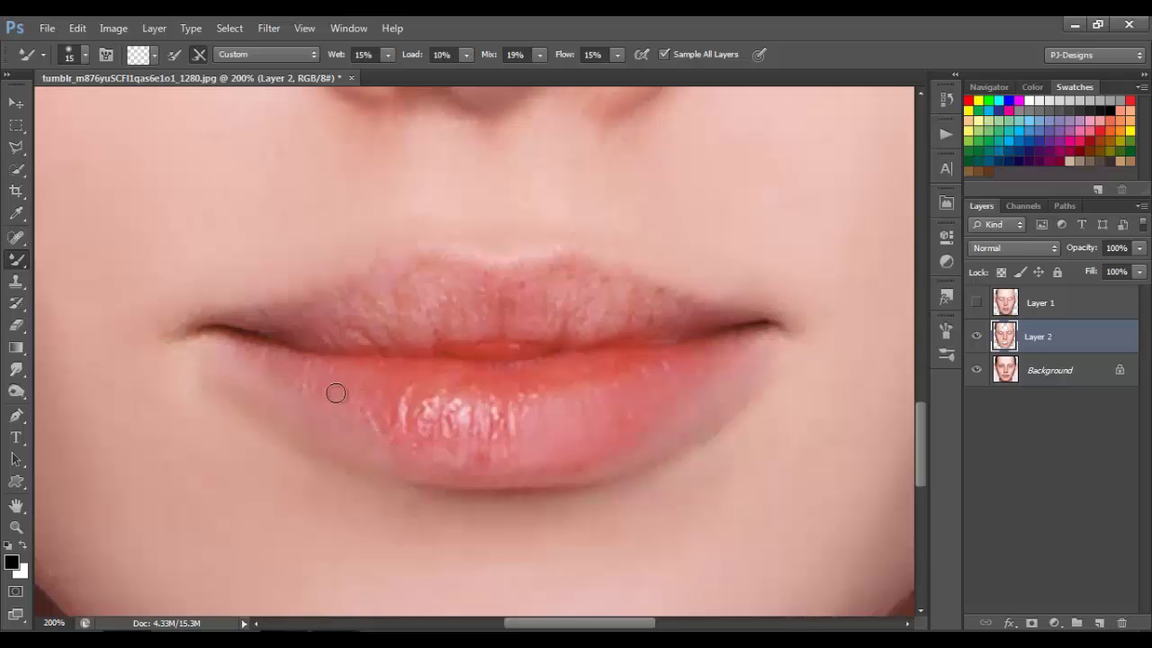
pyautogui.moveTo(412, 431)
pyautogui.mouseDown()
pyautogui.moveTo(436, 466)
pyautogui.moveTo(510, 414)
pyautogui.moveTo(478, 440)
pyautogui.moveTo(442, 437)
pyautogui.mouseUp()
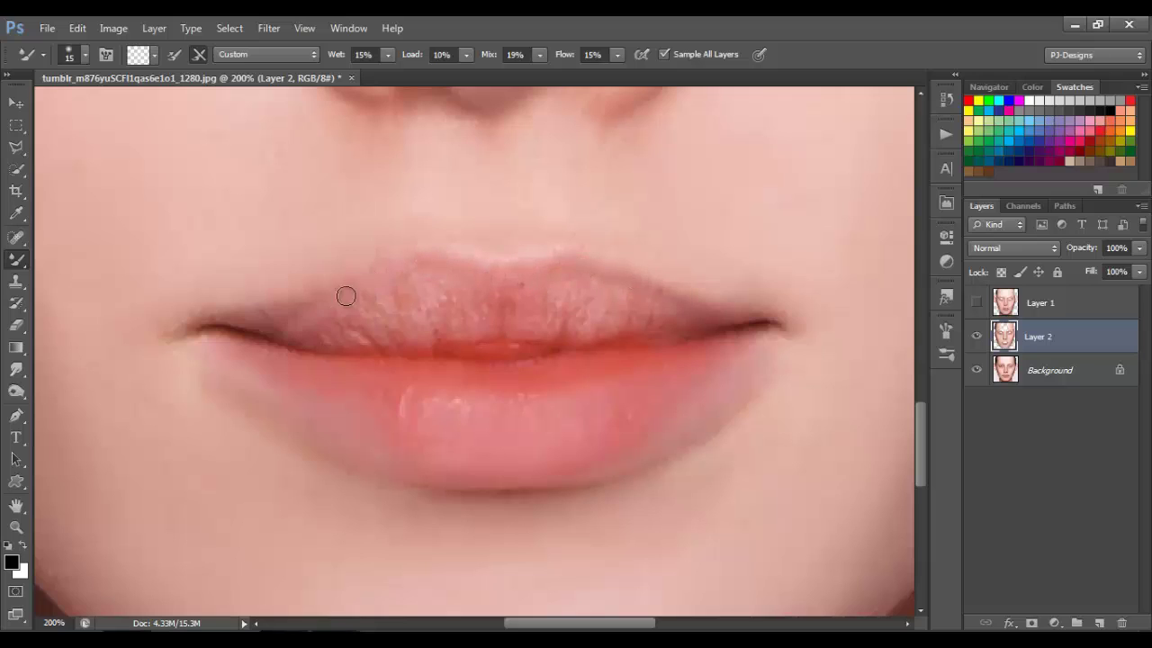
# Smooth the creases and spots across the whole upper lip, from one mouth corner to the other, with the Mixer Brush
pyautogui.moveTo(283, 321); pyautogui.dragTo(335, 336)
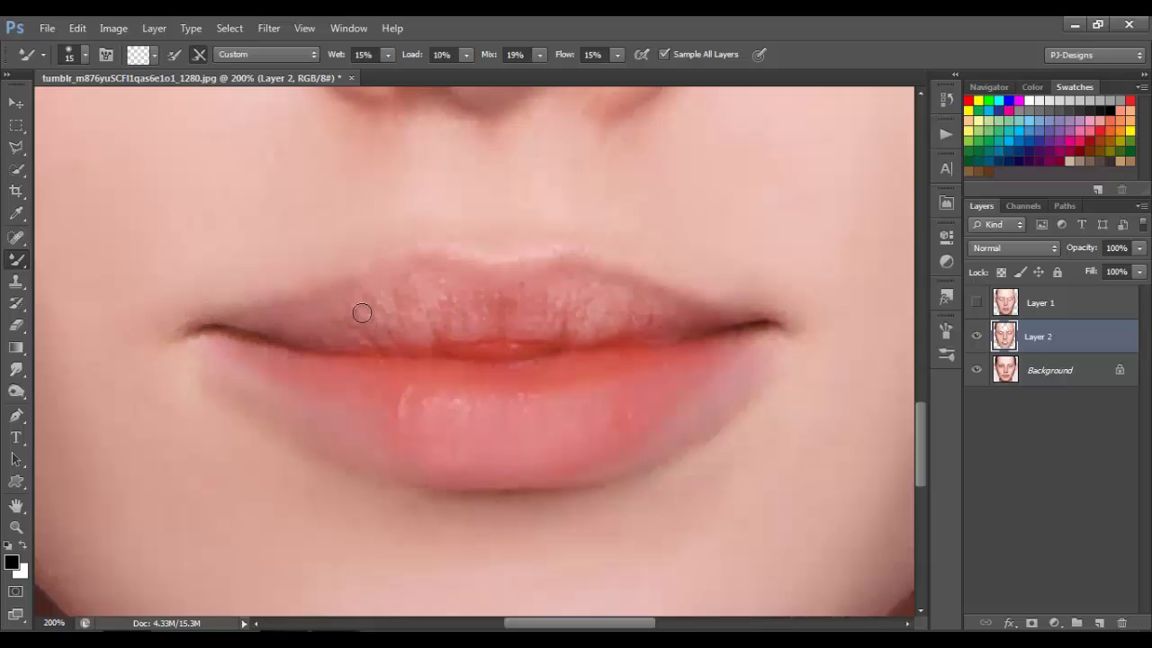
pyautogui.moveTo(367, 325)
pyautogui.mouseDown()
pyautogui.moveTo(334, 323)
pyautogui.moveTo(369, 308)
pyautogui.moveTo(285, 337)
pyautogui.mouseUp()
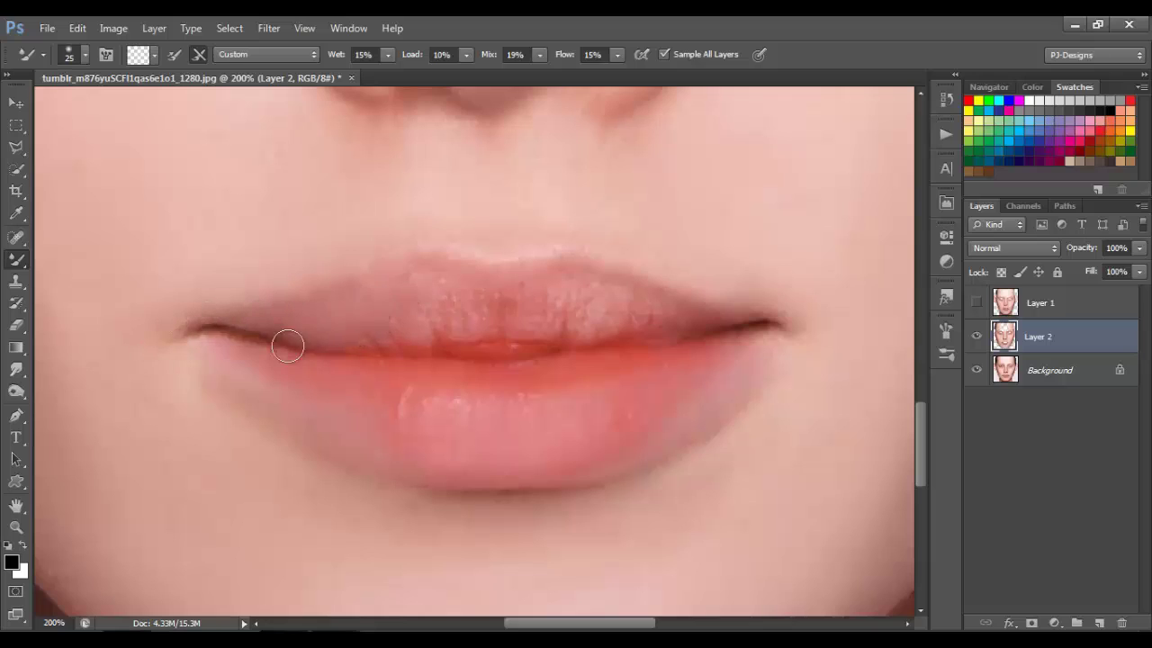
pyautogui.moveTo(421, 280)
pyautogui.mouseDown()
pyautogui.moveTo(421, 309)
pyautogui.moveTo(527, 312)
pyautogui.moveTo(368, 341)
pyautogui.moveTo(595, 309)
pyautogui.moveTo(570, 299)
pyautogui.moveTo(643, 320)
pyautogui.moveTo(610, 301)
pyautogui.moveTo(595, 326)
pyautogui.moveTo(695, 332)
pyautogui.mouseUp()
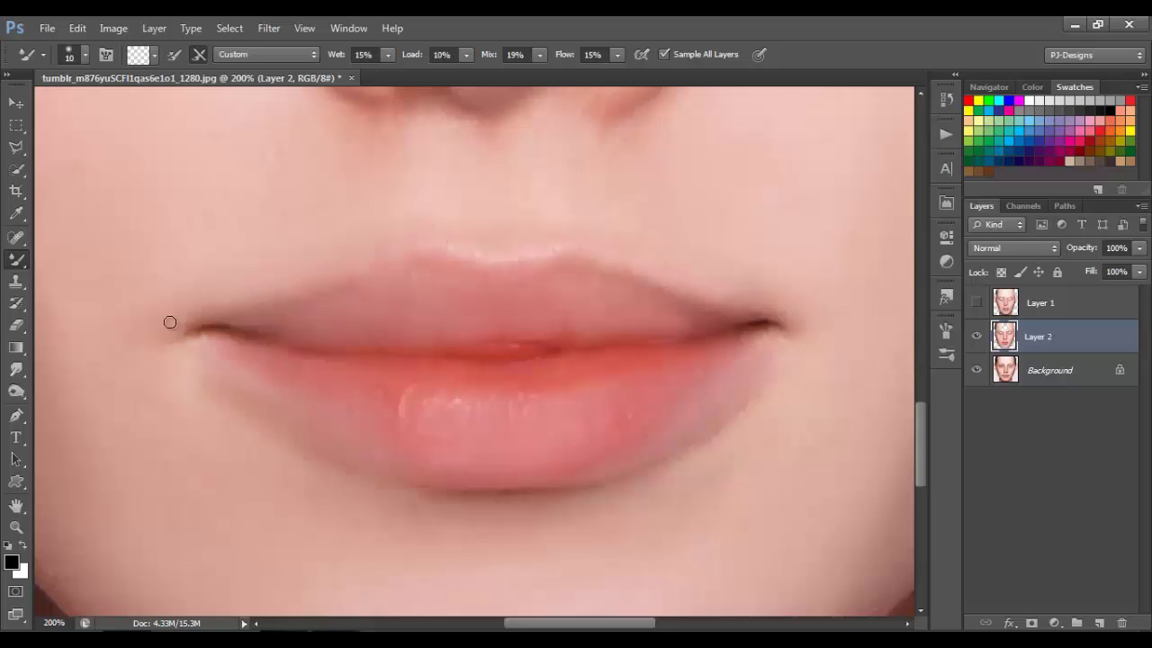
# Enlarge the Mixer Brush to 20 and blend the lower lip's outer edge into the surrounding skin
pyautogui.press(']')
pyautogui.moveTo(429, 525); pyautogui.dragTo(339, 477)
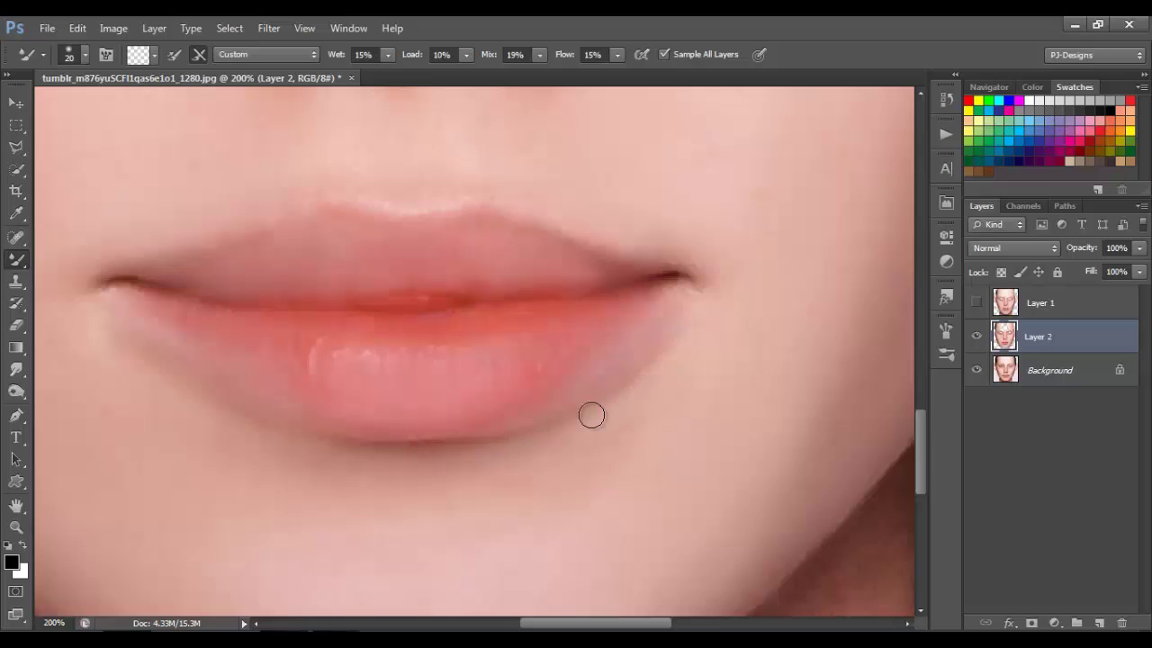
pyautogui.moveTo(522, 126)
pyautogui.mouseDown()
pyautogui.moveTo(530, 312)
pyautogui.moveTo(576, 285)
pyautogui.mouseUp()
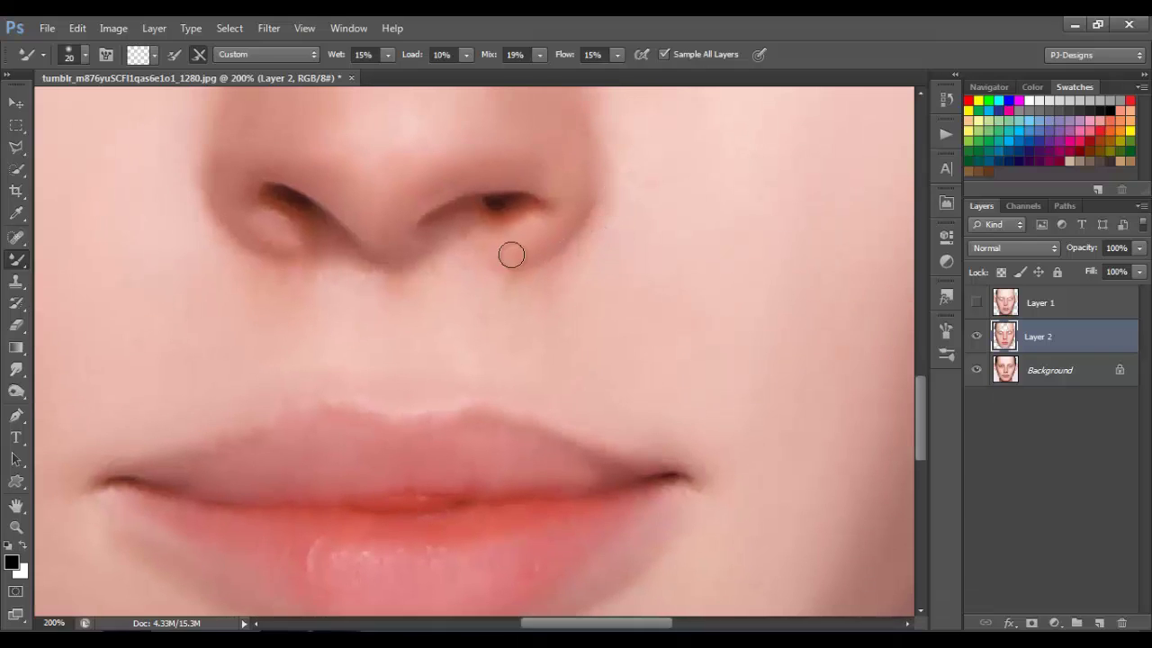
# Smooth the nostril rims and the skin just below the nose with the Mixer Brush at size 20
pyautogui.press('[')
pyautogui.press(']')
pyautogui.press(']')
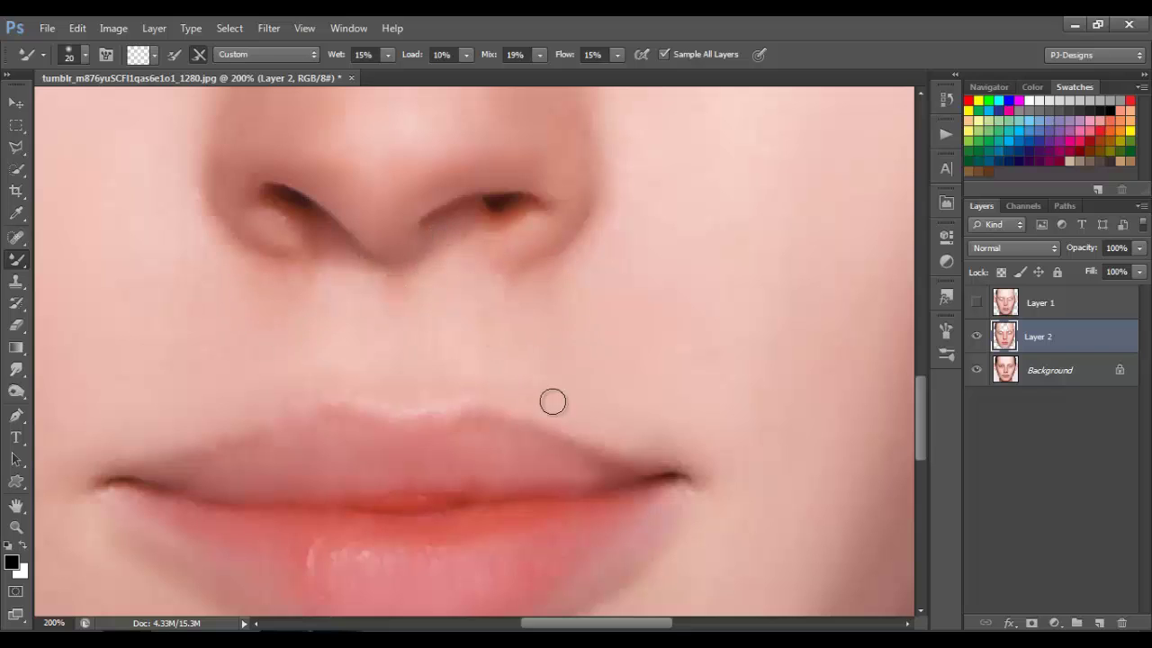
pyautogui.hotkey('ctrl', '-')
pyautogui.hotkey('ctrl', '-')
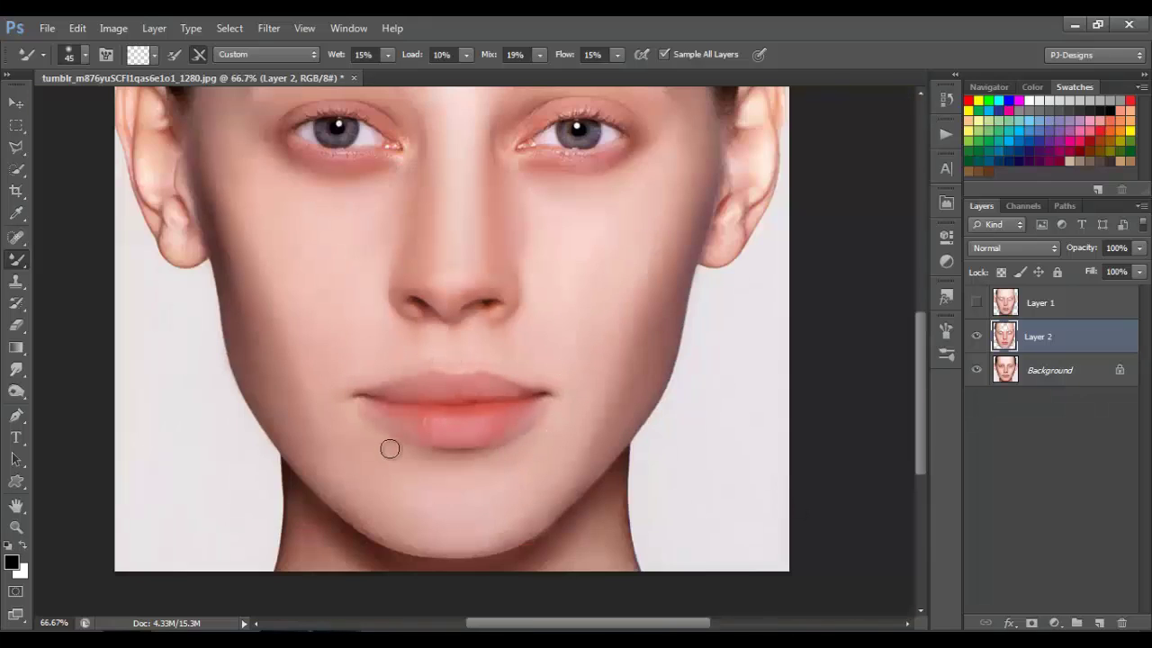
# Reduce the Mixer Brush to 20 and 15 and smooth the rough lower edge of the chin against the neck
pyautogui.hotkey('ctrl', '+')
pyautogui.hotkey('ctrl', '+')
pyautogui.moveTo(926, 394); pyautogui.dragTo(921, 471)
pyautogui.press('[')
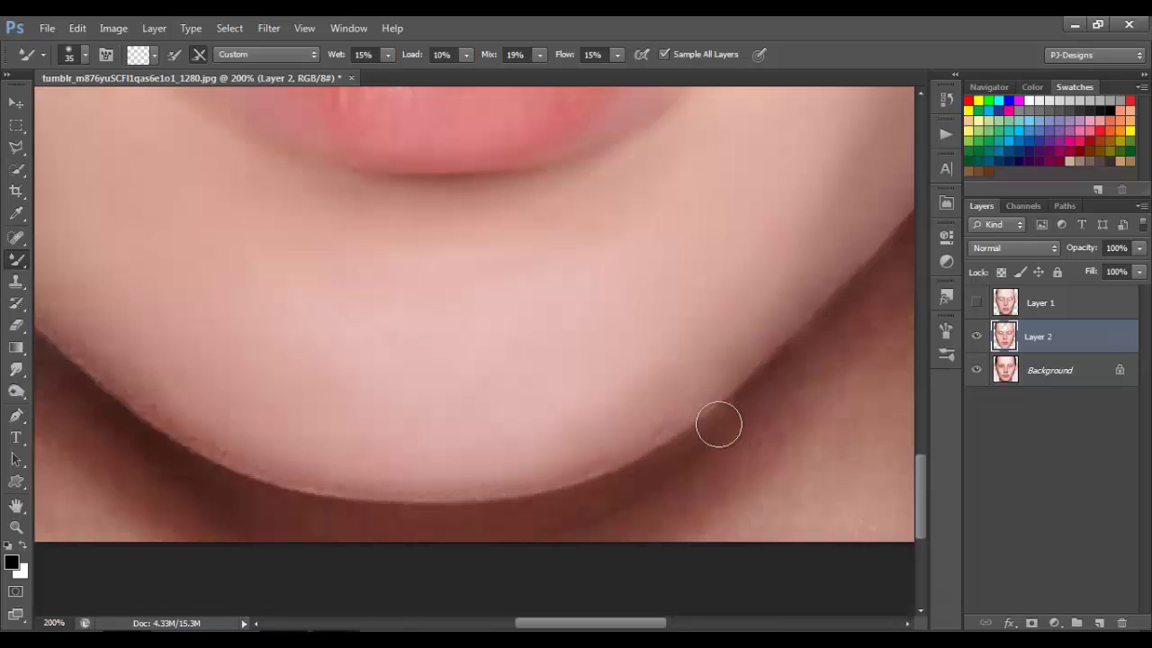
pyautogui.press('[')
pyautogui.press('[')
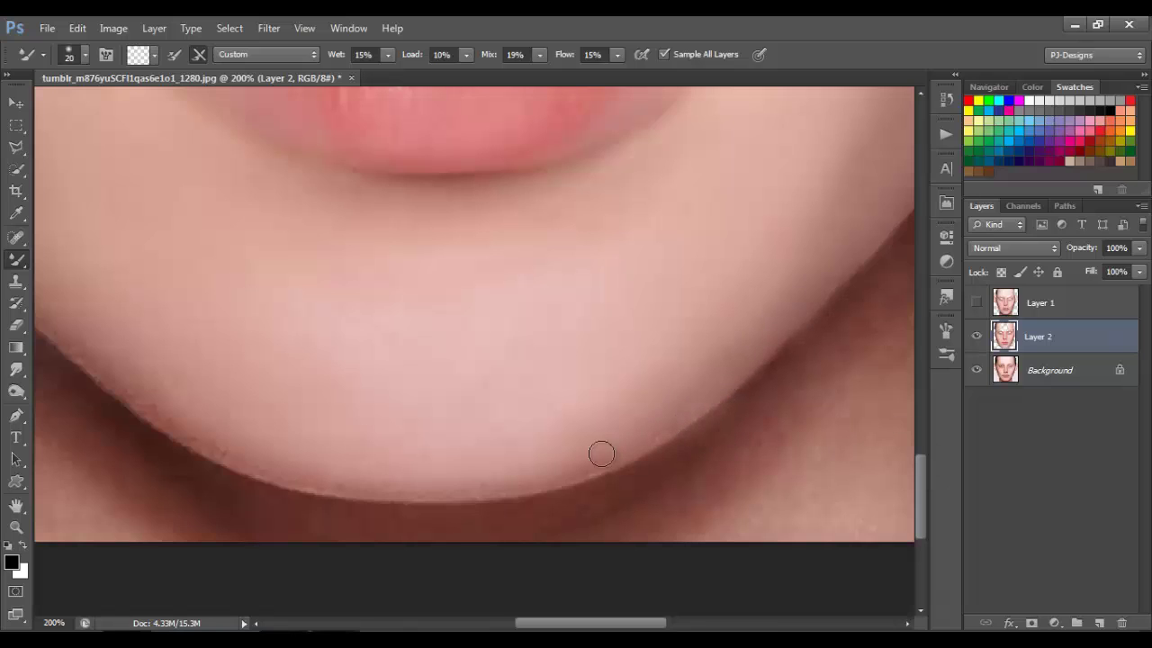
pyautogui.moveTo(531, 473); pyautogui.dragTo(635, 394)
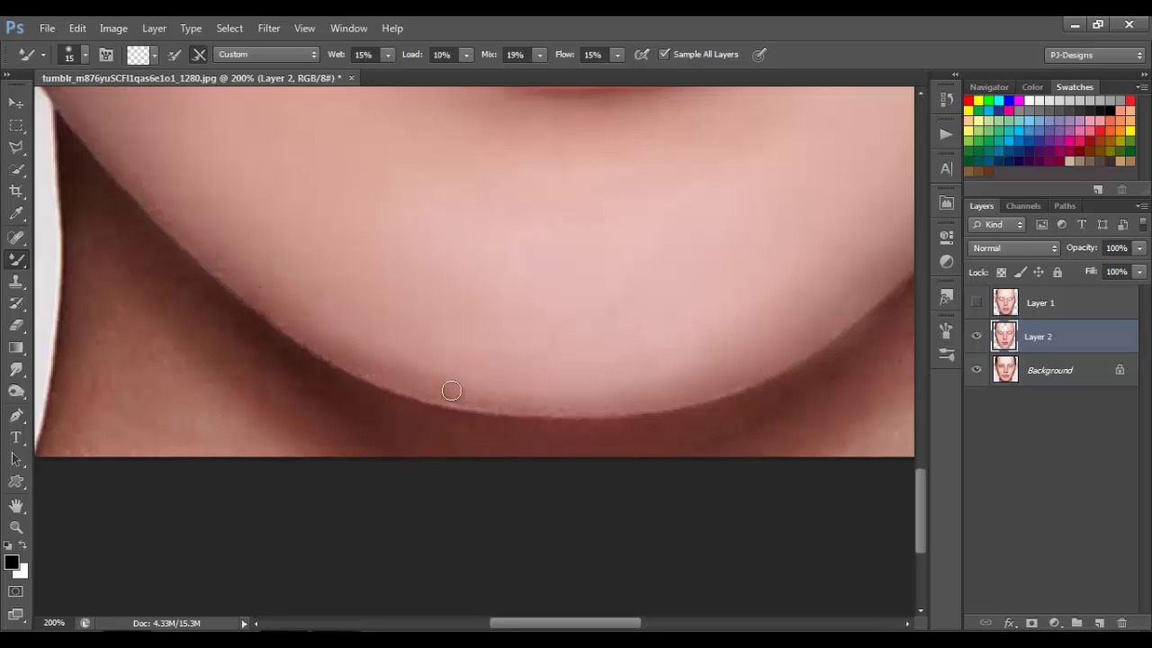
pyautogui.moveTo(452, 390); pyautogui.dragTo(606, 404)
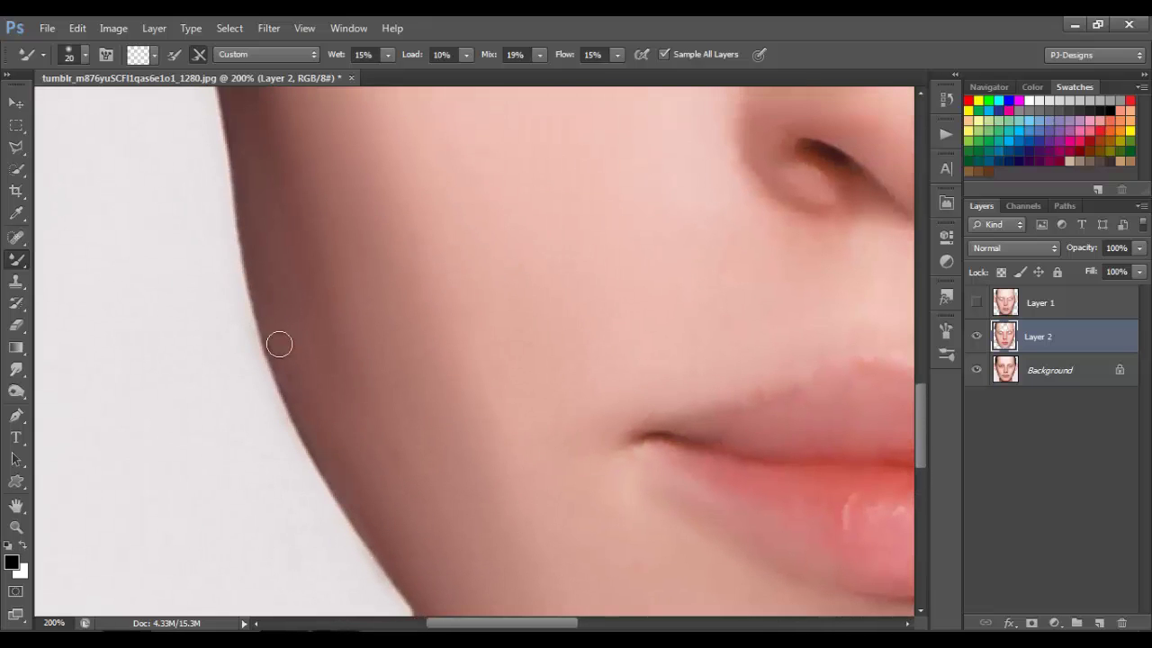
# Smooth the face edge from the jaw up past the earlobe at the image's left with the Mixer Brush at size 20
pyautogui.moveTo(255, 222); pyautogui.dragTo(271, 419)
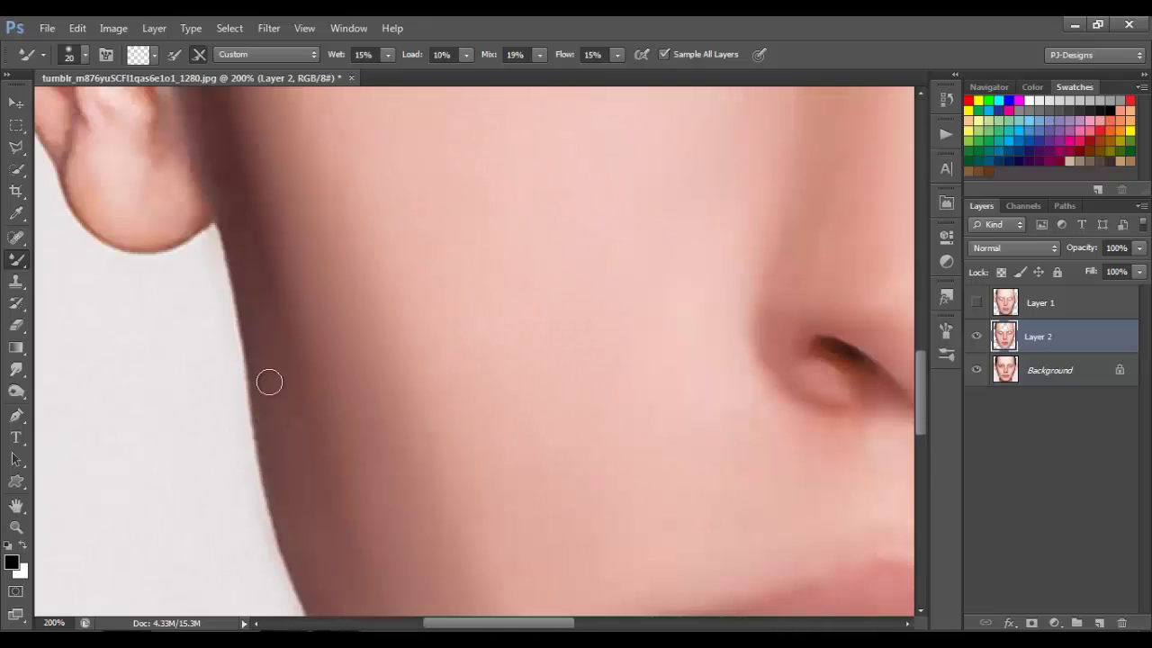
pyautogui.moveTo(255, 283); pyautogui.dragTo(285, 489)
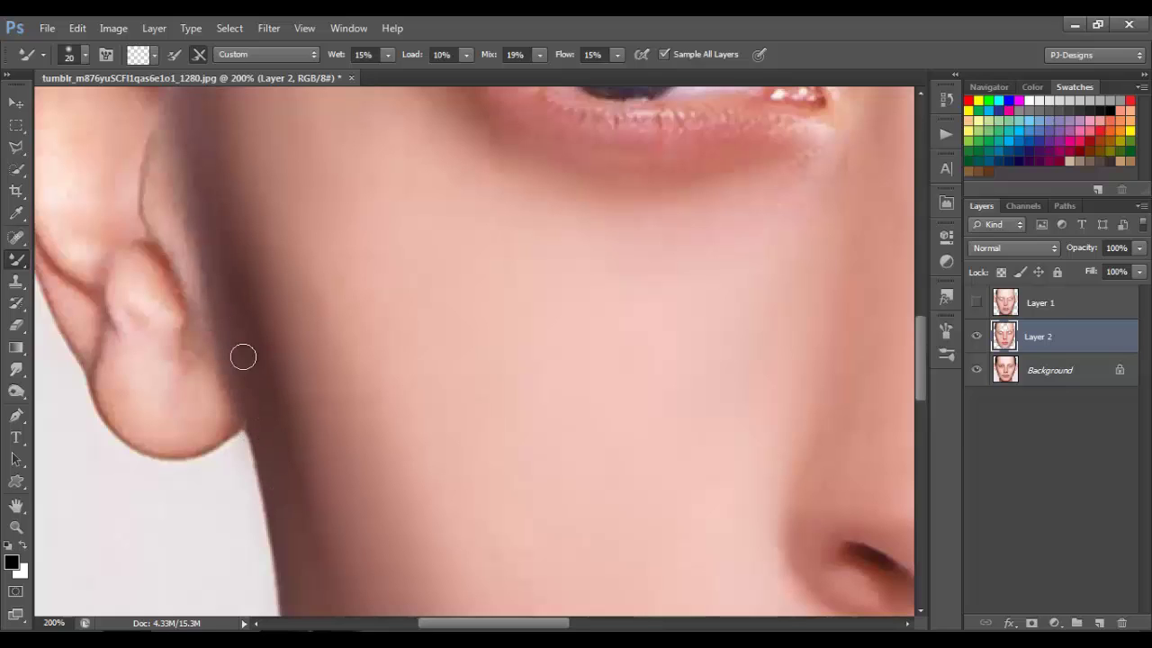
pyautogui.moveTo(274, 393); pyautogui.dragTo(326, 401)
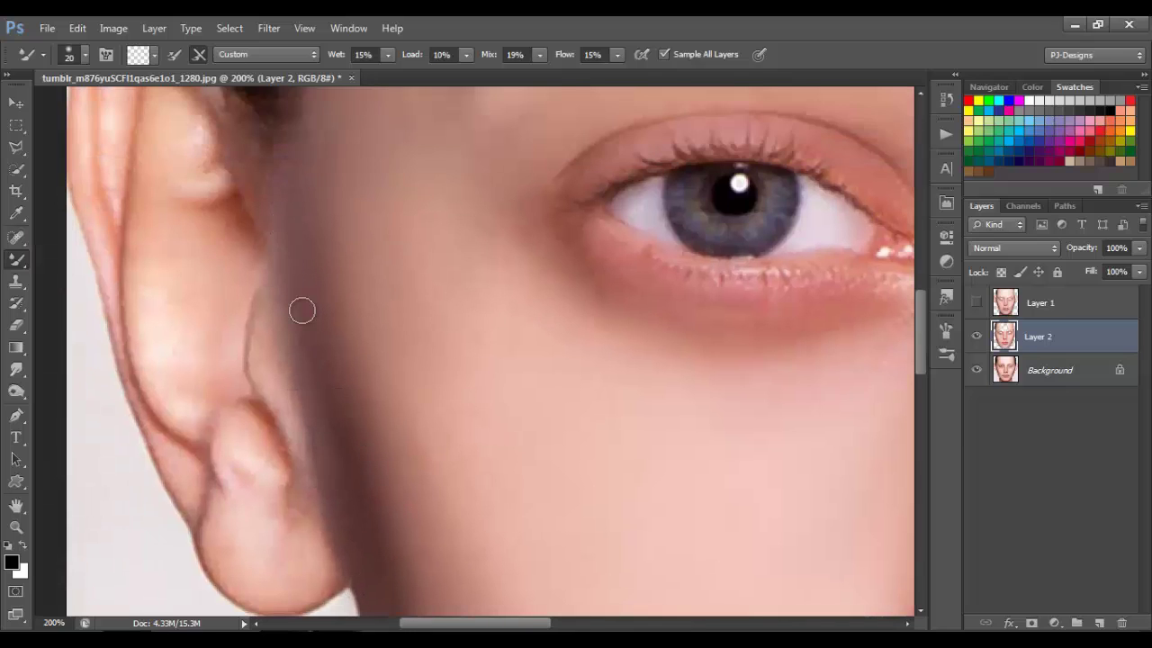
pyautogui.moveTo(301, 308); pyautogui.dragTo(444, 253)
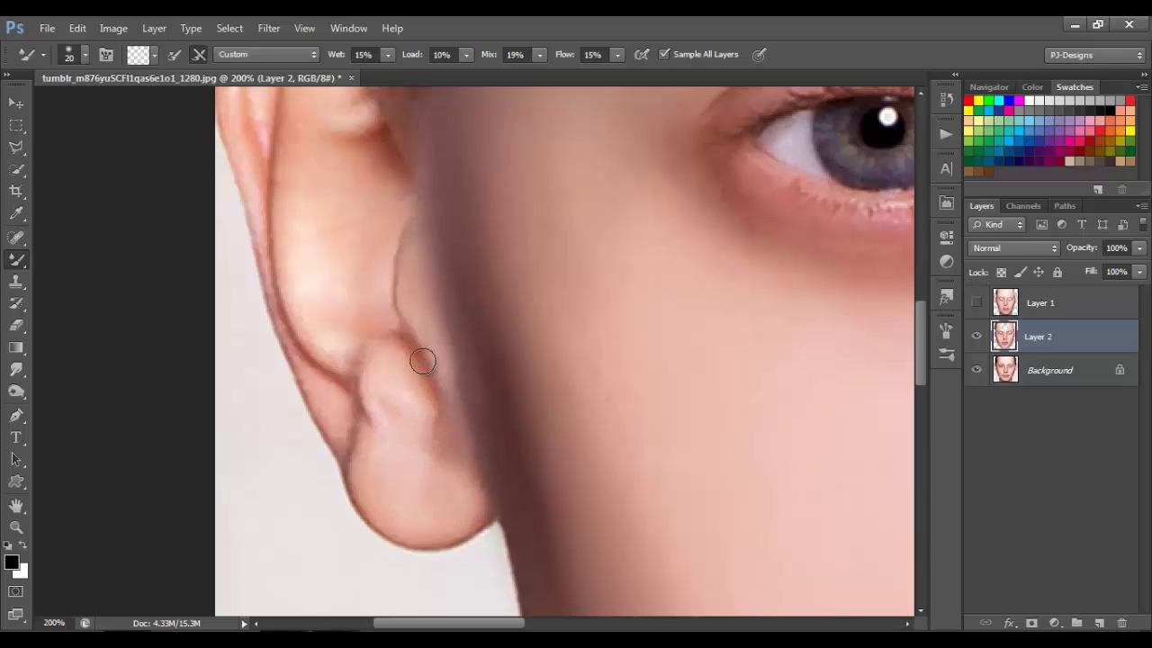
# Smooth the folds, lobe and inner surface of the ear at the image's left with the Mixer Brush at sizes 15 and 20
pyautogui.press('[')
pyautogui.moveTo(367, 473); pyautogui.dragTo(392, 557)
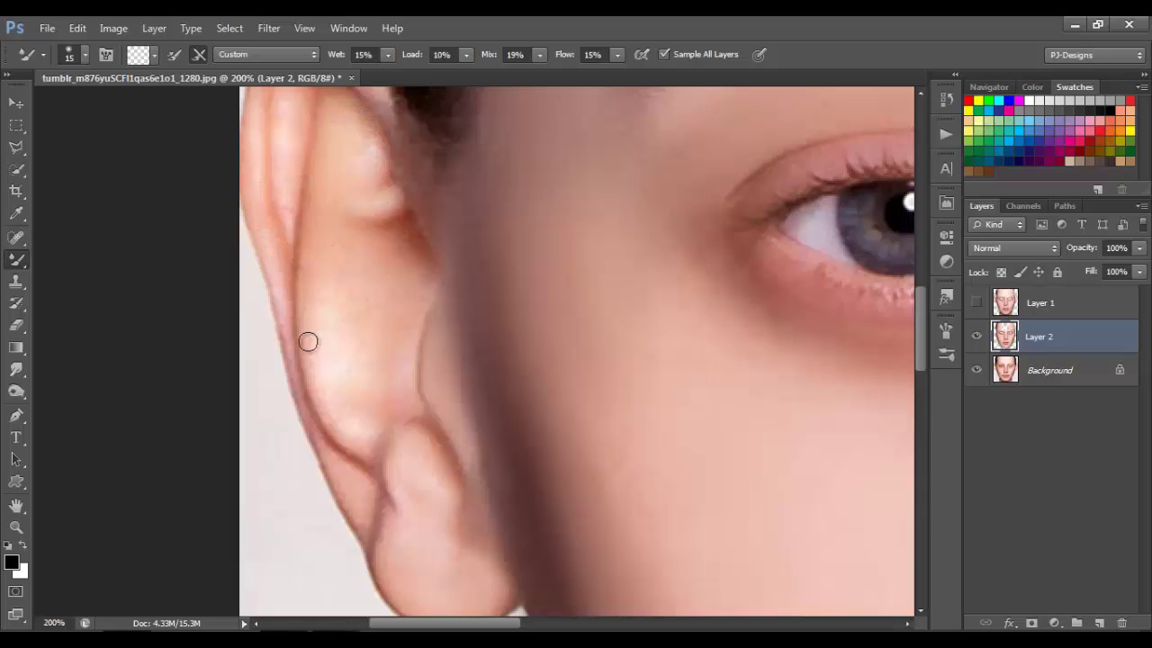
pyautogui.press(']')
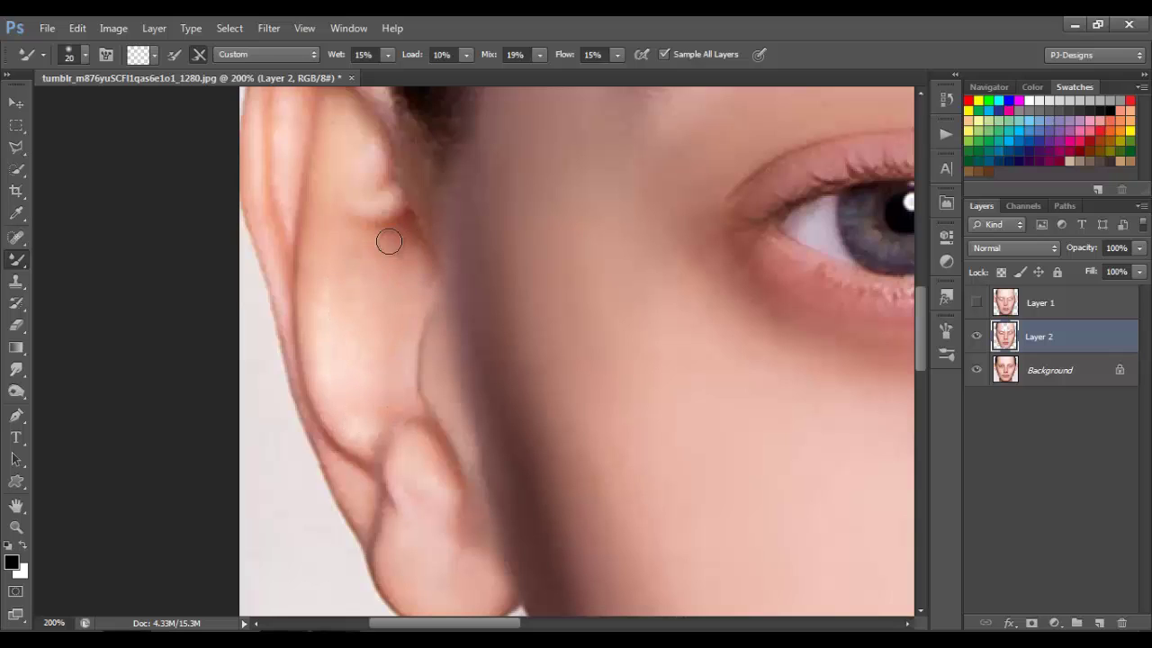
pyautogui.moveTo(432, 235); pyautogui.dragTo(522, 396)
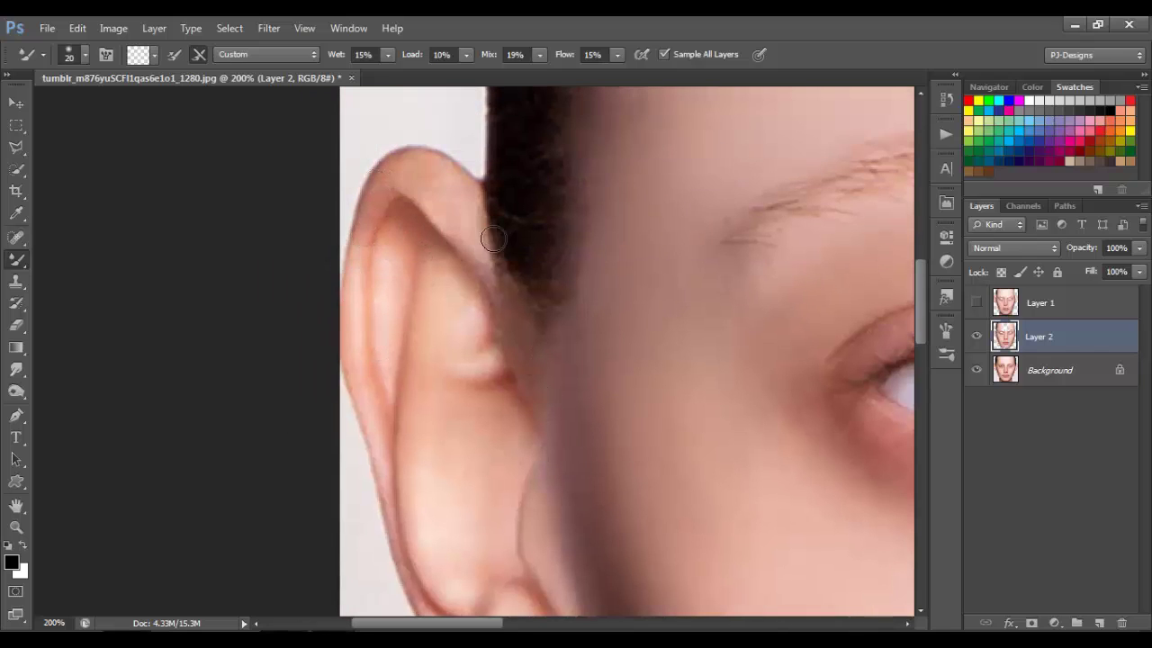
# Smooth the lower folds and outer edge of the ear at the image's right with the Mixer Brush at sizes 20 and 10
pyautogui.hotkey('ctrl', '-')
pyautogui.hotkey('ctrl', '-')
pyautogui.moveTo(496, 281); pyautogui.dragTo(311, 256)
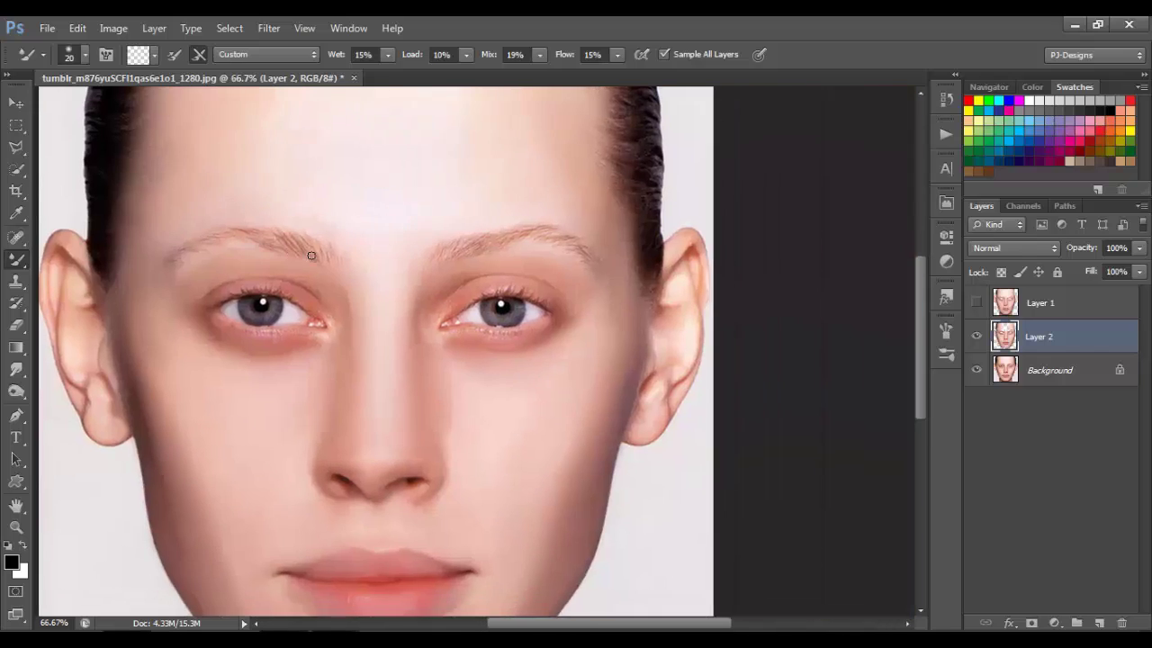
pyautogui.scroll(2, 692, 340)
pyautogui.moveTo(498, 372); pyautogui.dragTo(411, 244)
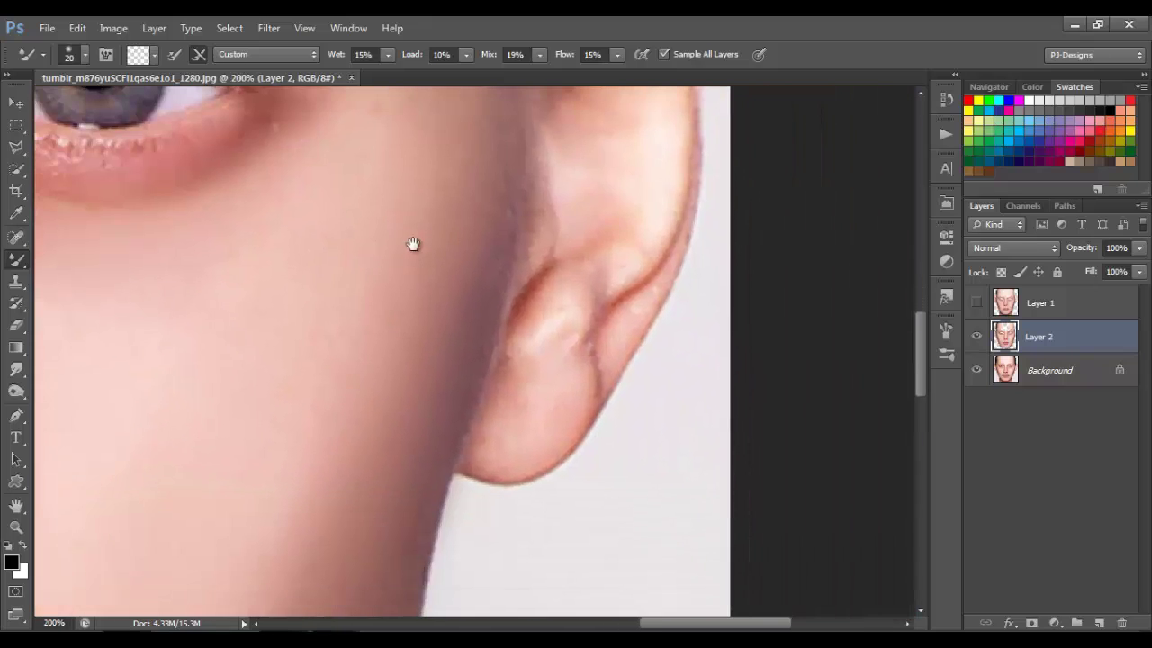
pyautogui.moveTo(527, 136)
pyautogui.mouseDown()
pyautogui.moveTo(481, 257)
pyautogui.moveTo(505, 341)
pyautogui.mouseUp()
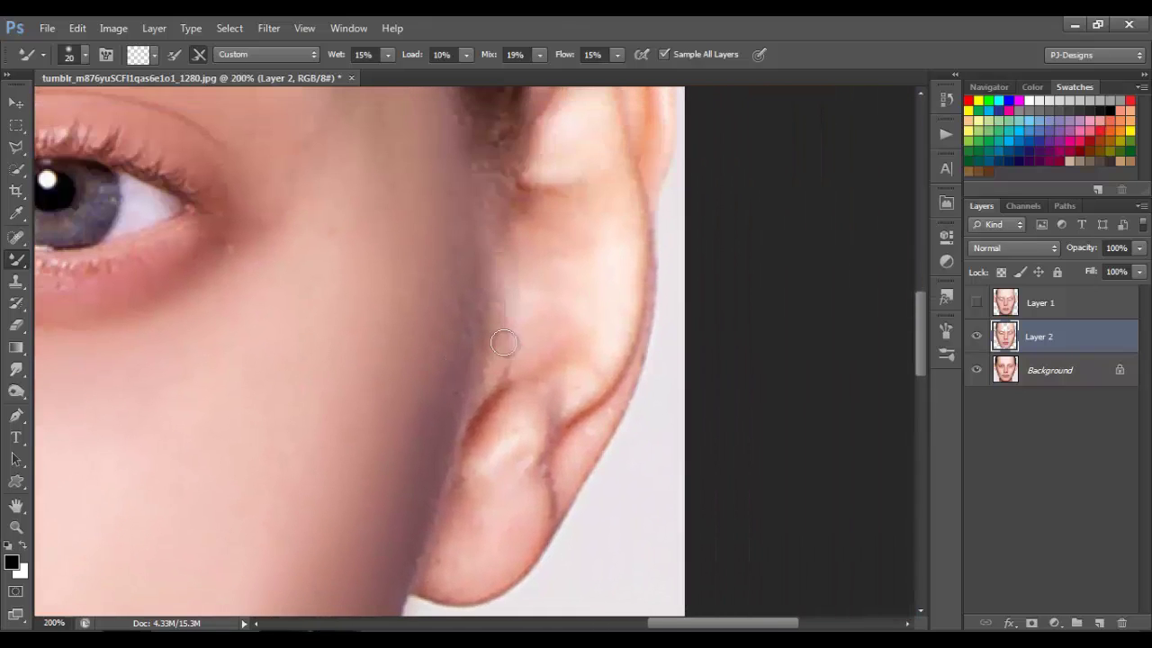
pyautogui.moveTo(519, 250)
pyautogui.mouseDown()
pyautogui.moveTo(546, 323)
pyautogui.moveTo(607, 332)
pyautogui.moveTo(626, 157)
pyautogui.moveTo(595, 160)
pyautogui.moveTo(515, 448)
pyautogui.moveTo(562, 399)
pyautogui.moveTo(483, 443)
pyautogui.moveTo(568, 357)
pyautogui.moveTo(496, 507)
pyautogui.moveTo(494, 567)
pyautogui.moveTo(526, 499)
pyautogui.moveTo(528, 448)
pyautogui.moveTo(460, 480)
pyautogui.moveTo(604, 353)
pyautogui.moveTo(622, 272)
pyautogui.moveTo(557, 487)
pyautogui.moveTo(649, 314)
pyautogui.mouseUp()
pyautogui.moveTo(629, 371); pyautogui.dragTo(516, 448)
pyautogui.press('[')
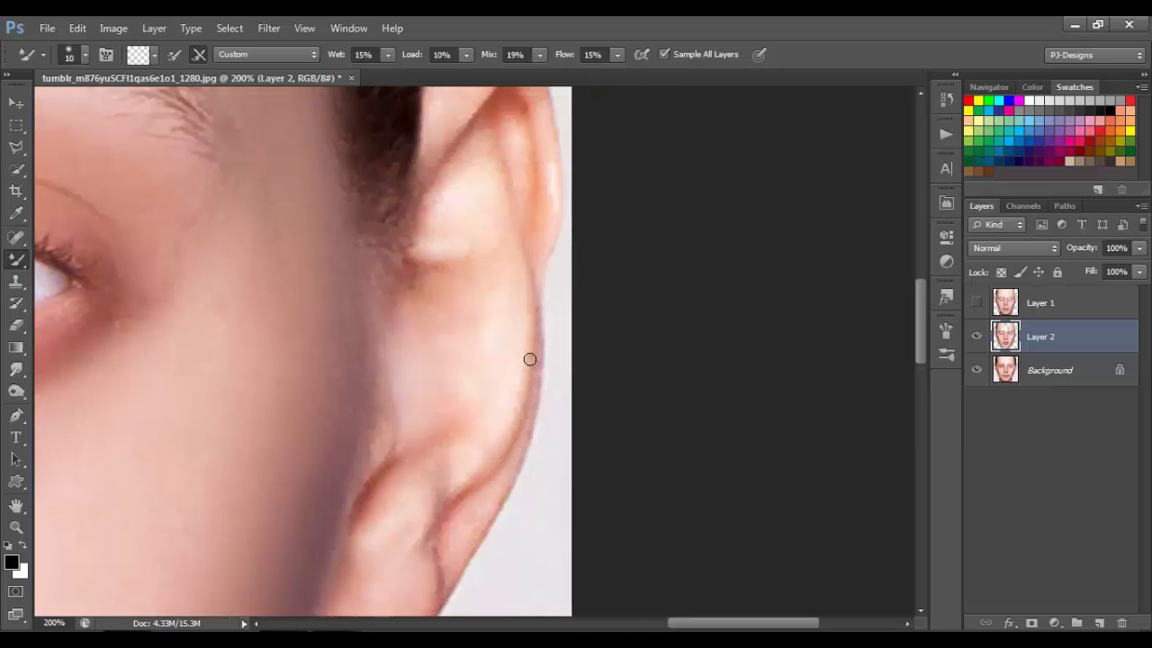
# Blend the upper folds and curved rim of the ear at the image's right with the Mixer Brush at sizes 25 and 20
pyautogui.moveTo(513, 191); pyautogui.dragTo(508, 340)
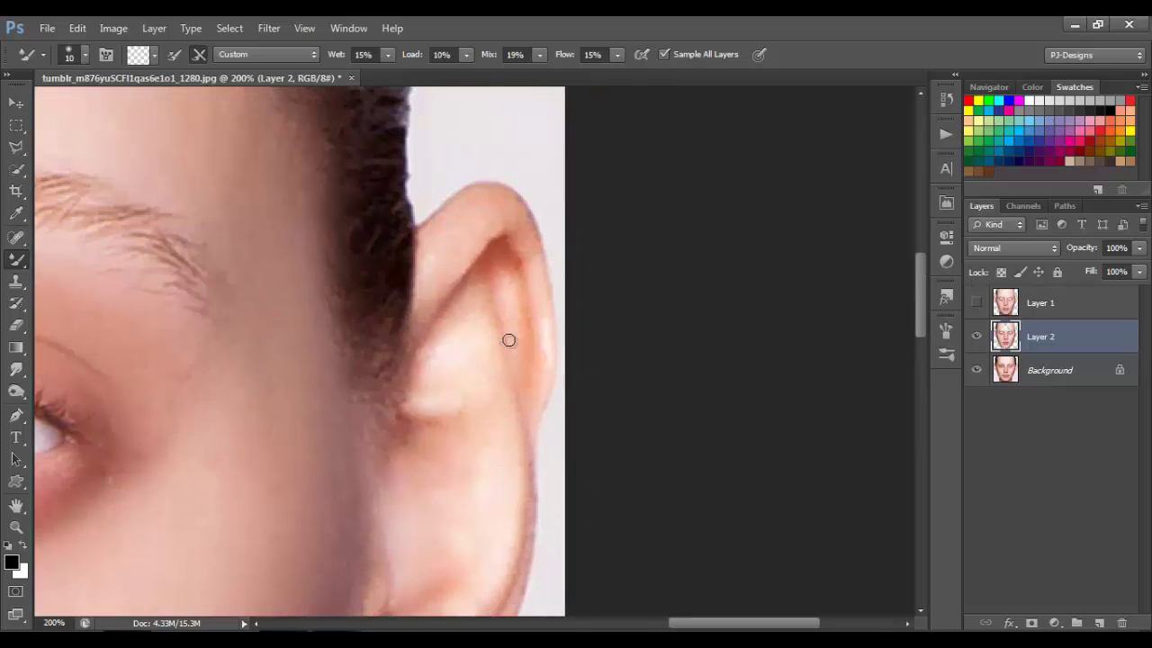
pyautogui.press(']')
pyautogui.press(']')
pyautogui.press(']')
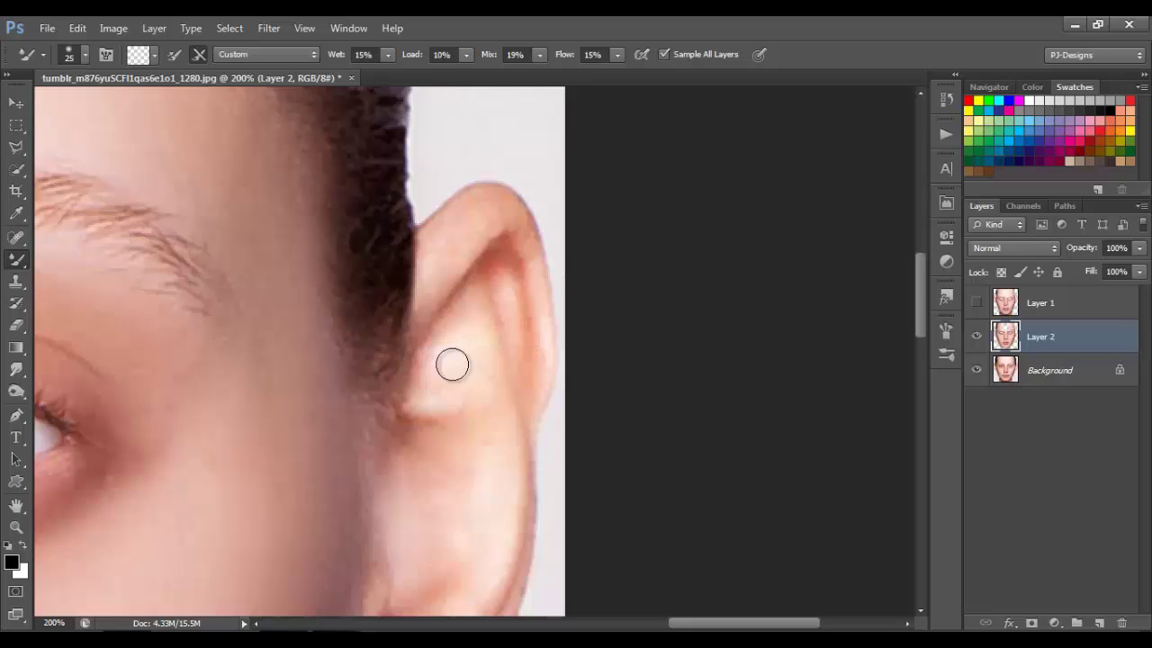
pyautogui.press('[')
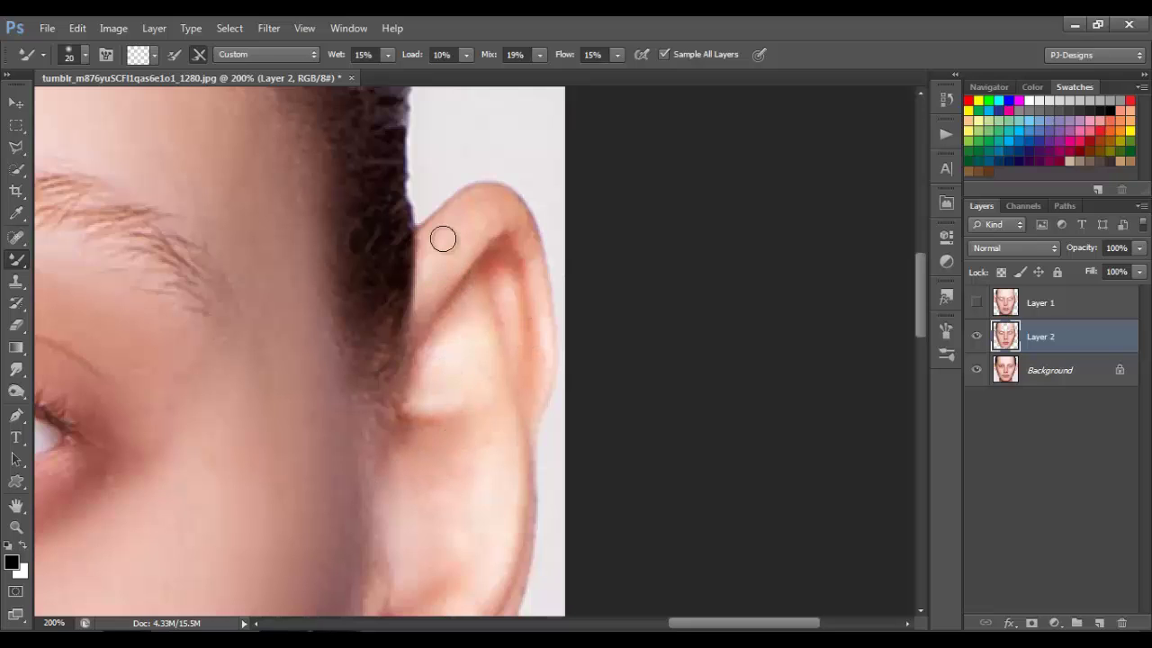
pyautogui.moveTo(443, 239)
pyautogui.mouseDown()
pyautogui.moveTo(487, 203)
pyautogui.moveTo(522, 202)
pyautogui.moveTo(515, 228)
pyautogui.moveTo(536, 312)
pyautogui.mouseUp()
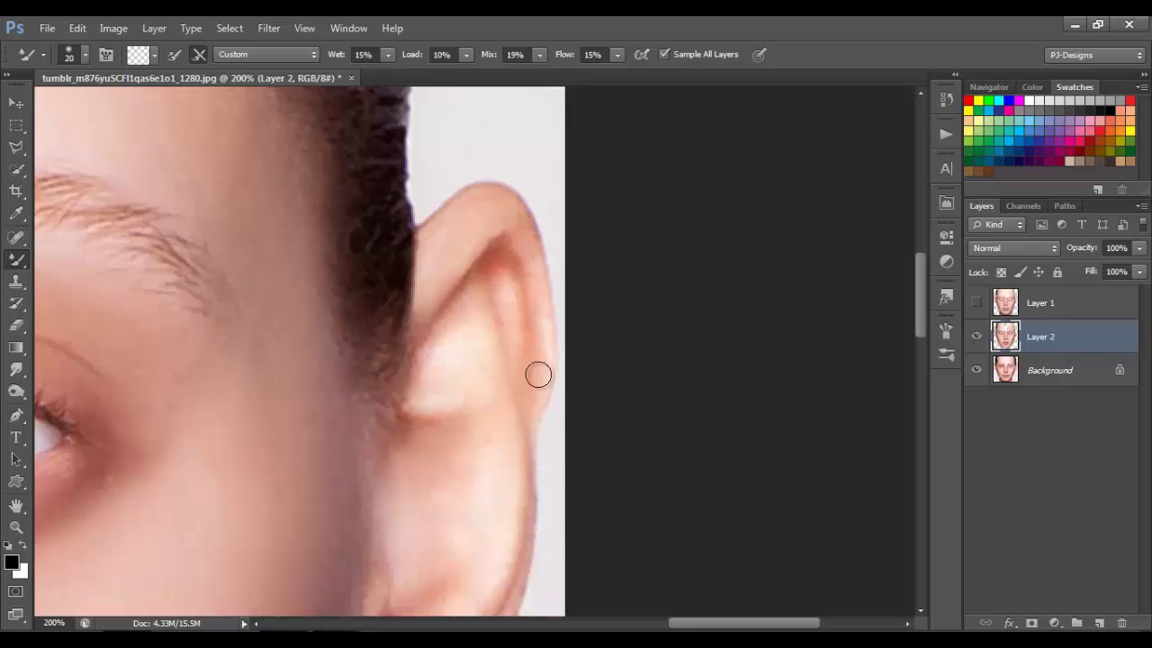
pyautogui.moveTo(458, 413)
pyautogui.mouseDown()
pyautogui.moveTo(525, 296)
pyautogui.moveTo(568, 257)
pyautogui.mouseUp()
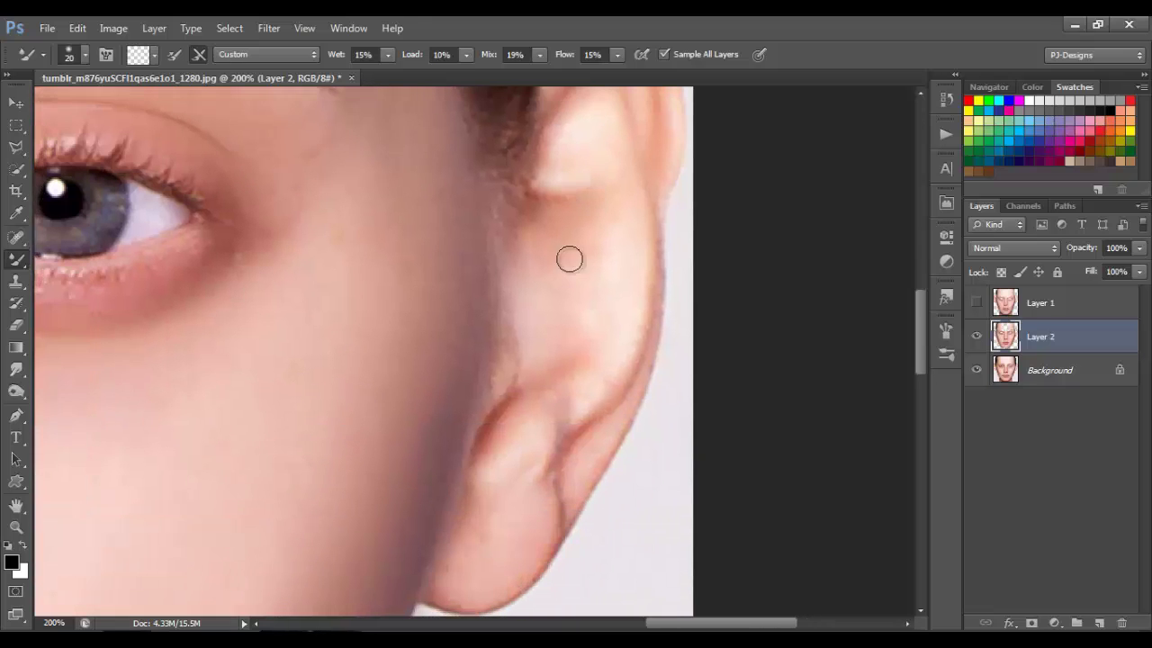
# Enlarge the Mixer Brush to 50 and smooth the skin along the jaw and on the neck
pyautogui.hotkey('ctrl', '-')
pyautogui.hotkey('ctrl', '-')
pyautogui.hotkey('ctrl', '-')
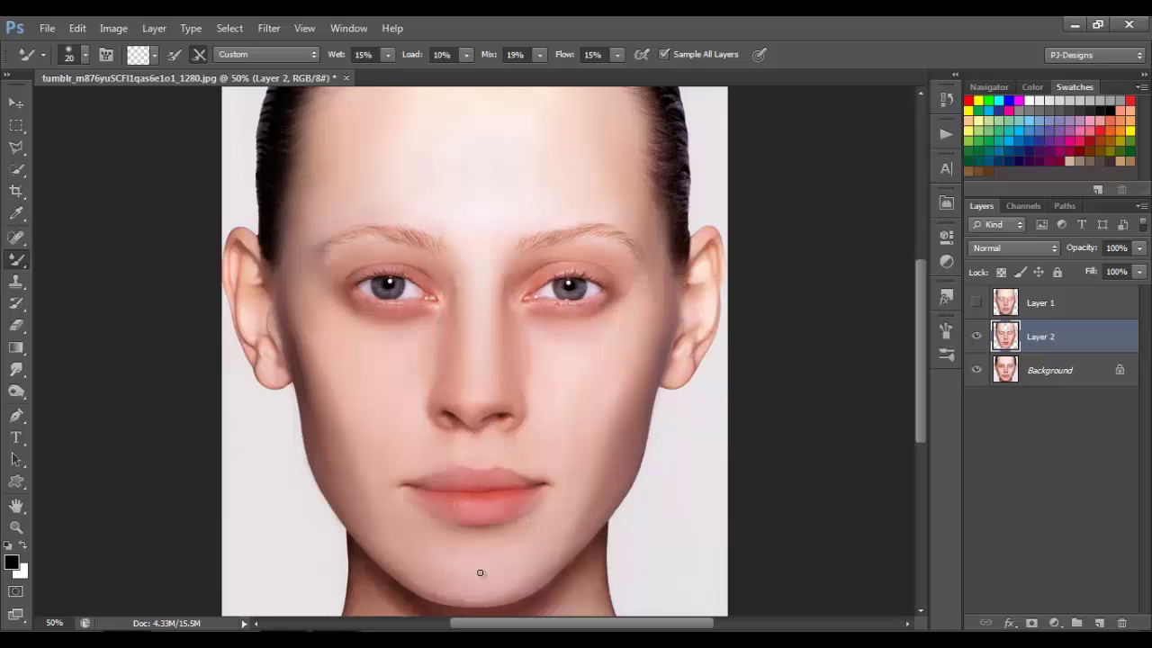
pyautogui.hotkey('ctrl', '+')
pyautogui.hotkey('ctrl', '+')
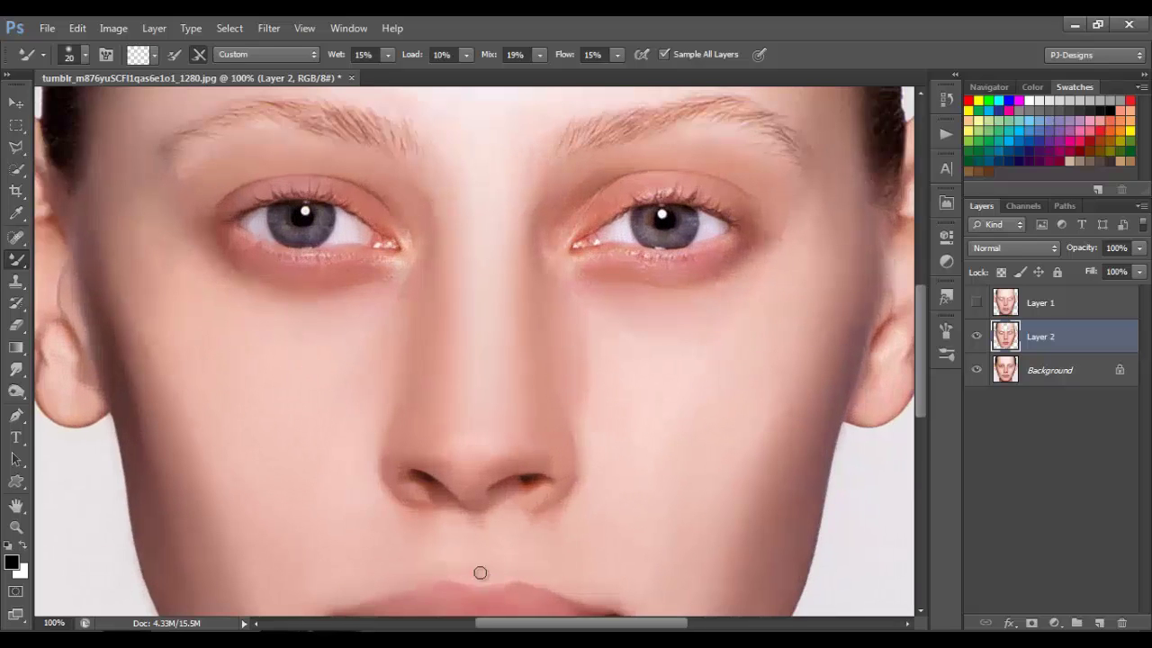
pyautogui.press(']')
pyautogui.press(']')
pyautogui.press(']')
pyautogui.moveTo(684, 388); pyautogui.dragTo(737, 183)
pyautogui.moveTo(839, 232); pyautogui.dragTo(727, 265)
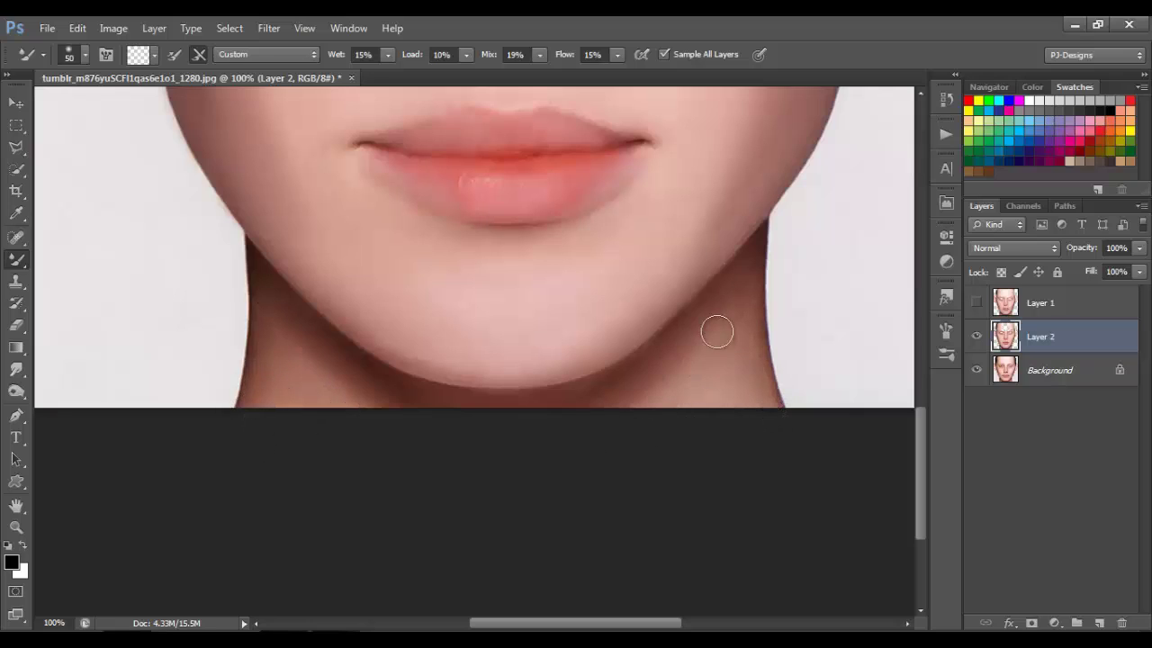
# Fit the whole portrait in view and hide Layer 2 to compare the retouch with the original Background
pyautogui.hotkey('ctrl', '0')
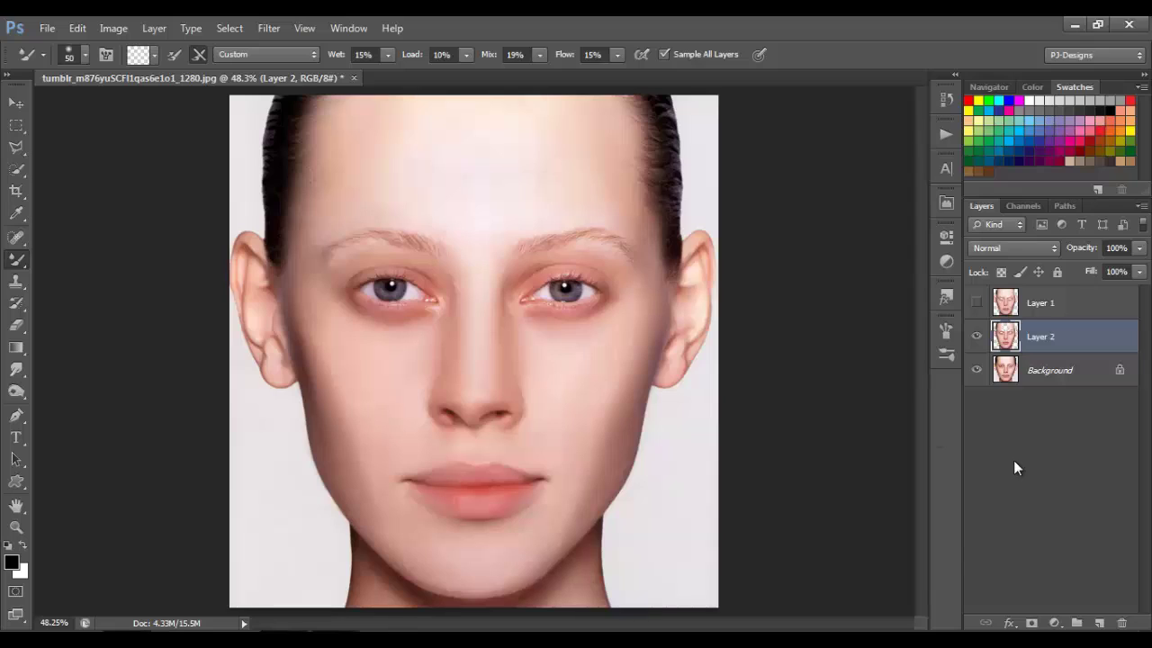
pyautogui.click(976, 337)
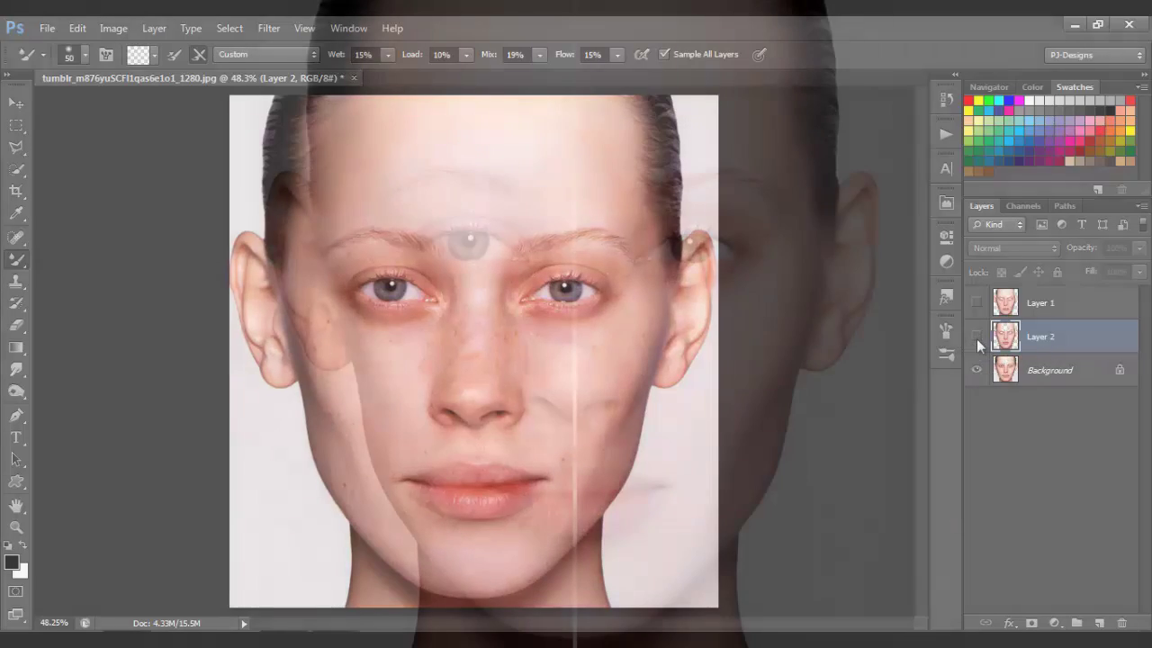